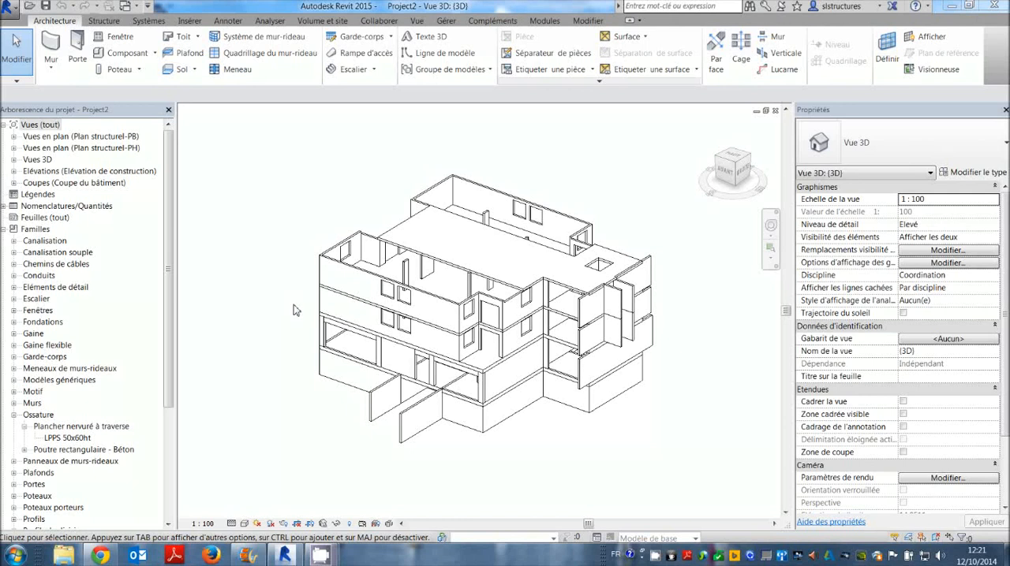
# Open the Est building elevation and focus on the upper-storey windows.
pyautogui.click(465, 267)
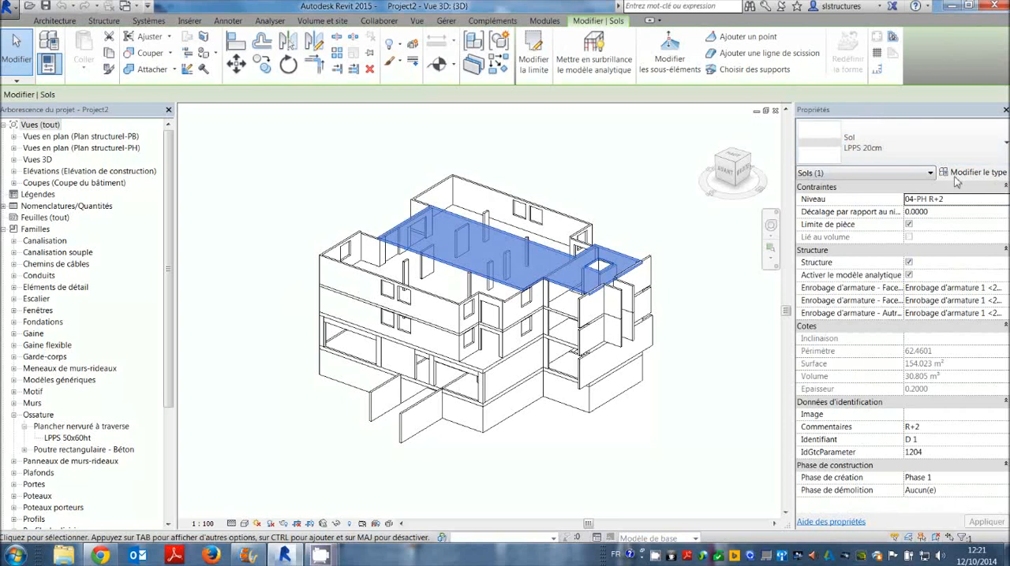
pyautogui.click(597, 175)
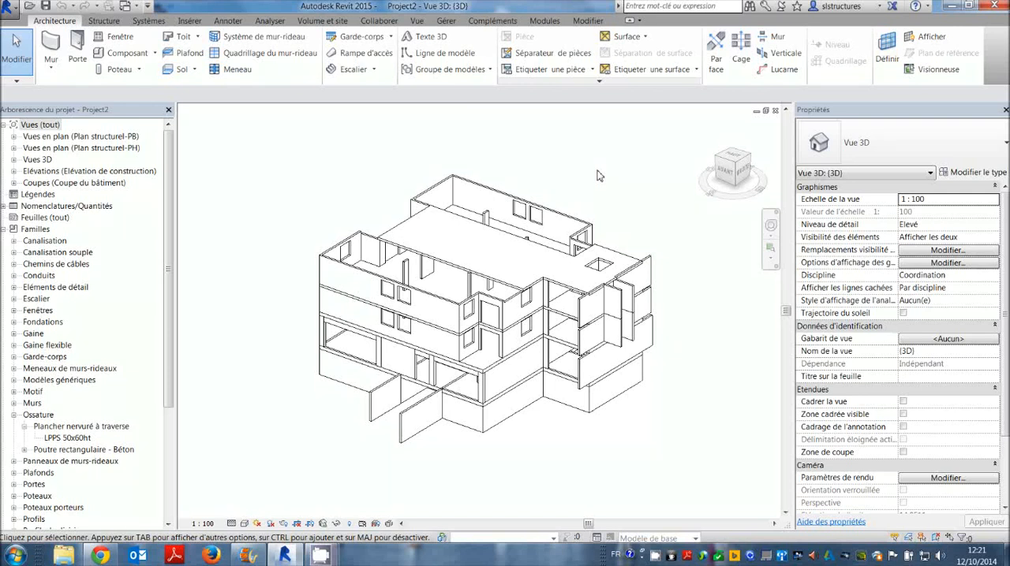
pyautogui.click(15, 172)
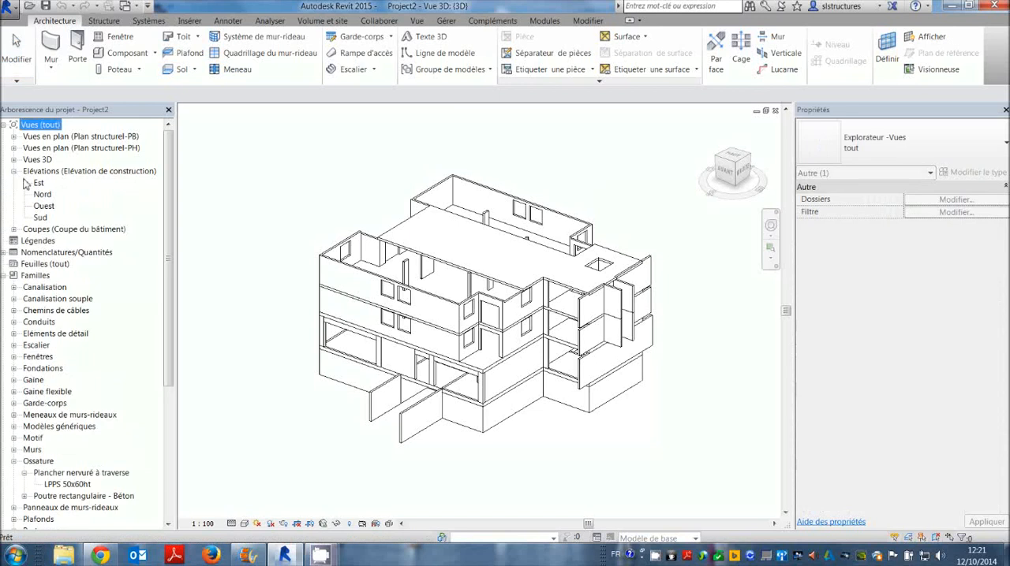
pyautogui.doubleClick(38, 182)
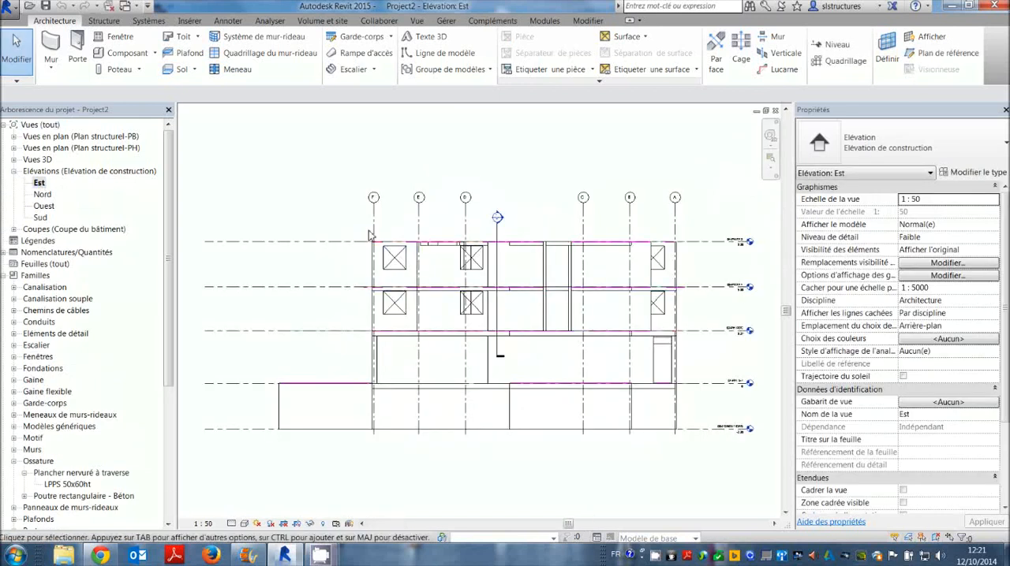
pyautogui.scroll(5, 385, 260)
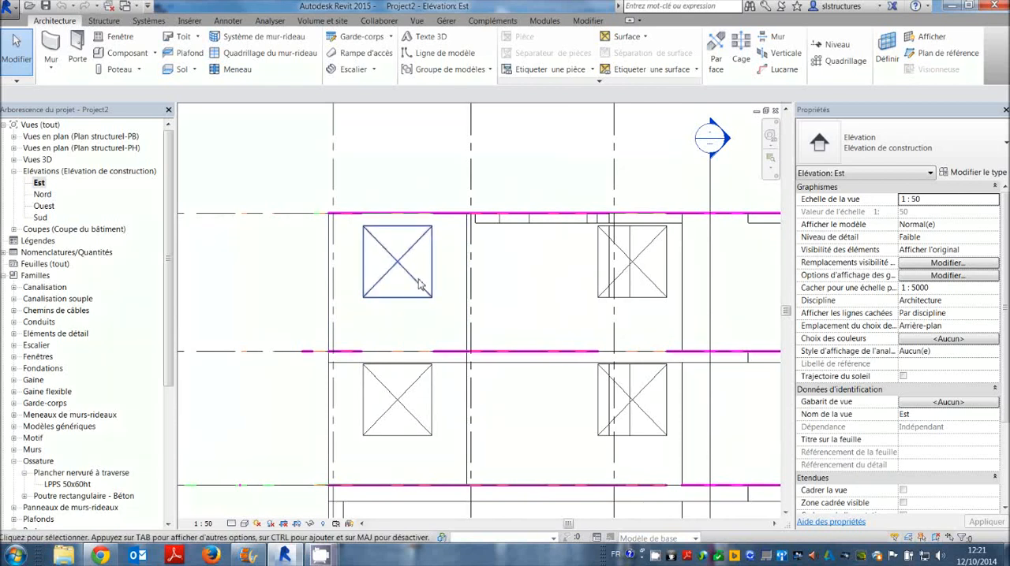
# Draw two chained detail lines across the upper-left window, from its lower-left corner through a point near the upper-left corner to the upper-right corner.
pyautogui.click(421, 248)
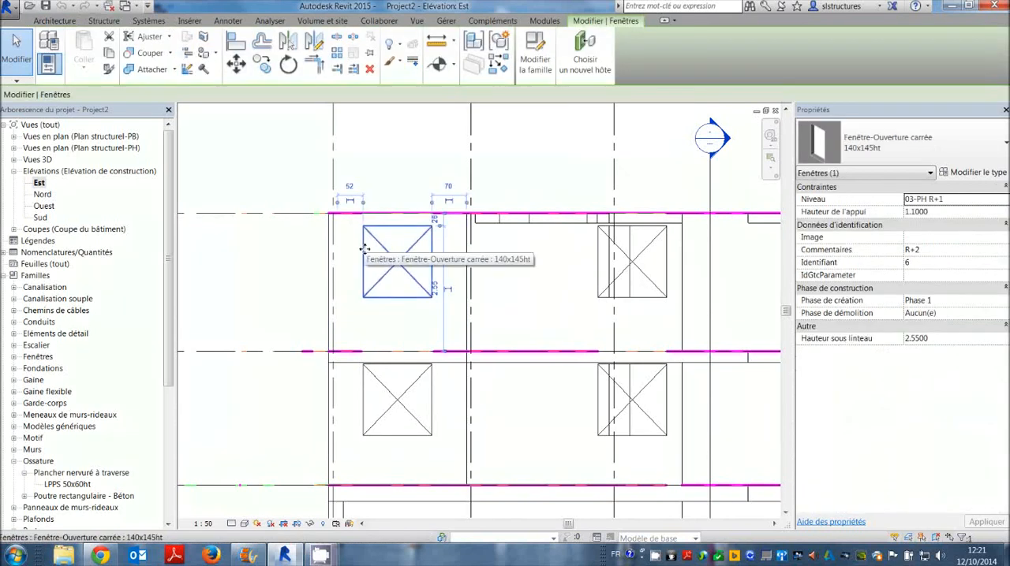
pyautogui.press('Escape')
pyautogui.scroll(2, 400, 184)
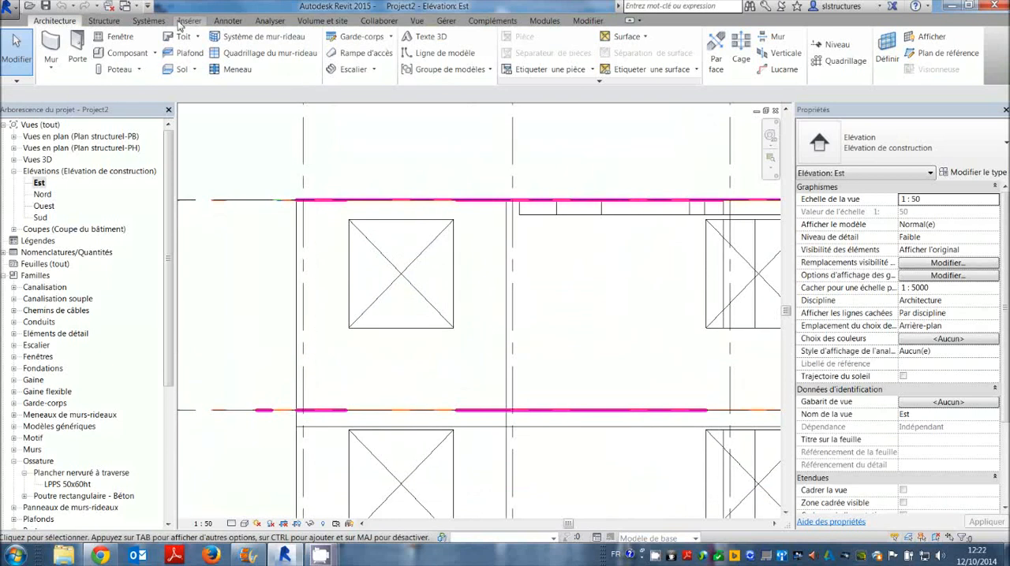
pyautogui.click(228, 20)
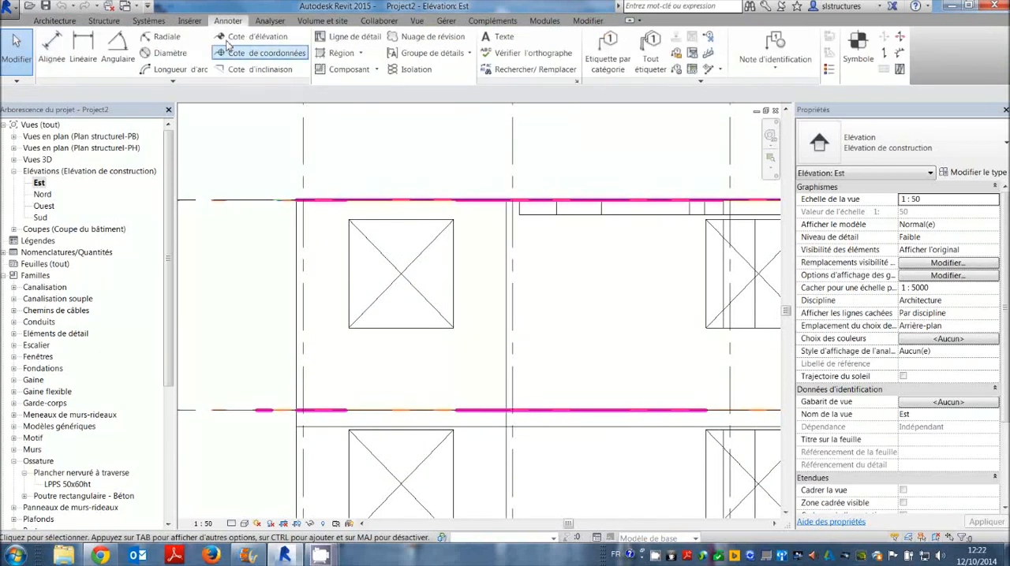
pyautogui.click(351, 36)
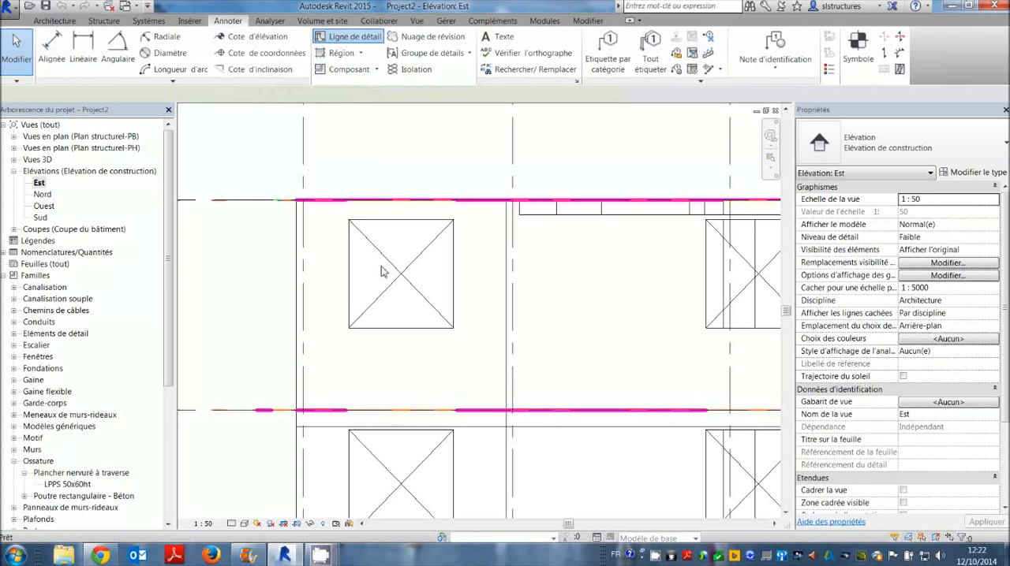
pyautogui.click(351, 326)
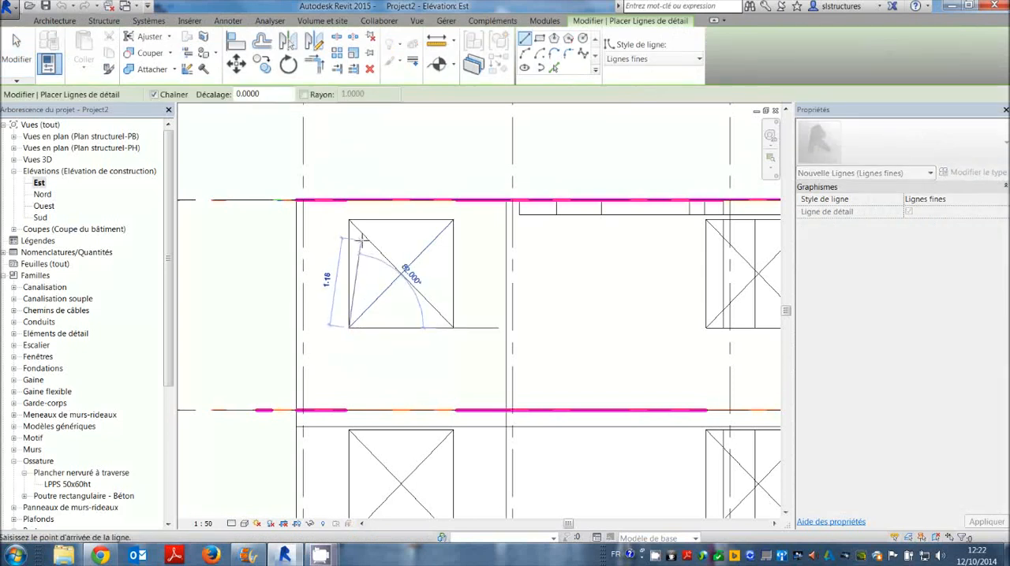
pyautogui.click(359, 239)
pyautogui.click(452, 221)
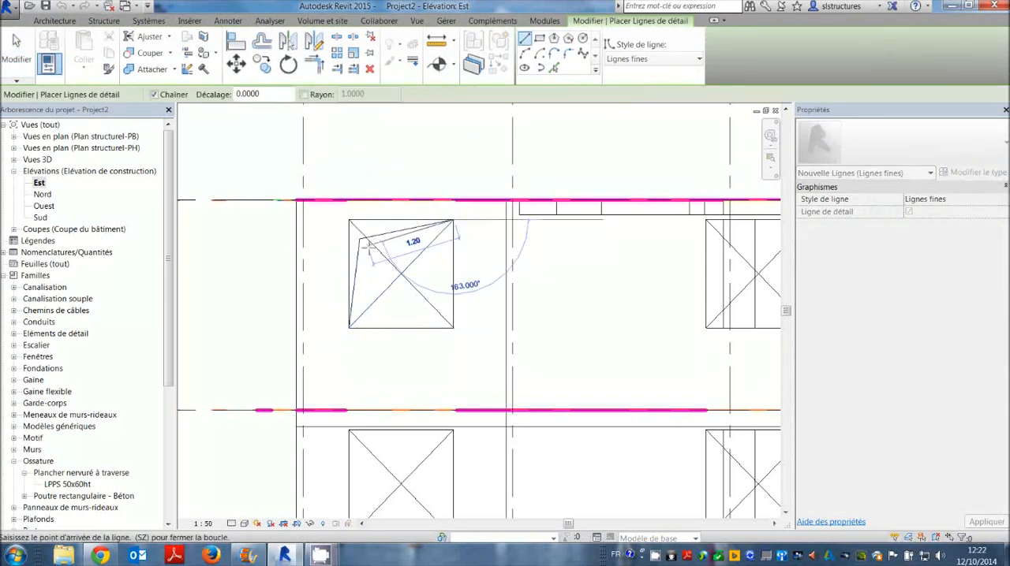
pyautogui.press('Escape')
pyautogui.press('Escape')
pyautogui.scroll(-1, 371, 270)
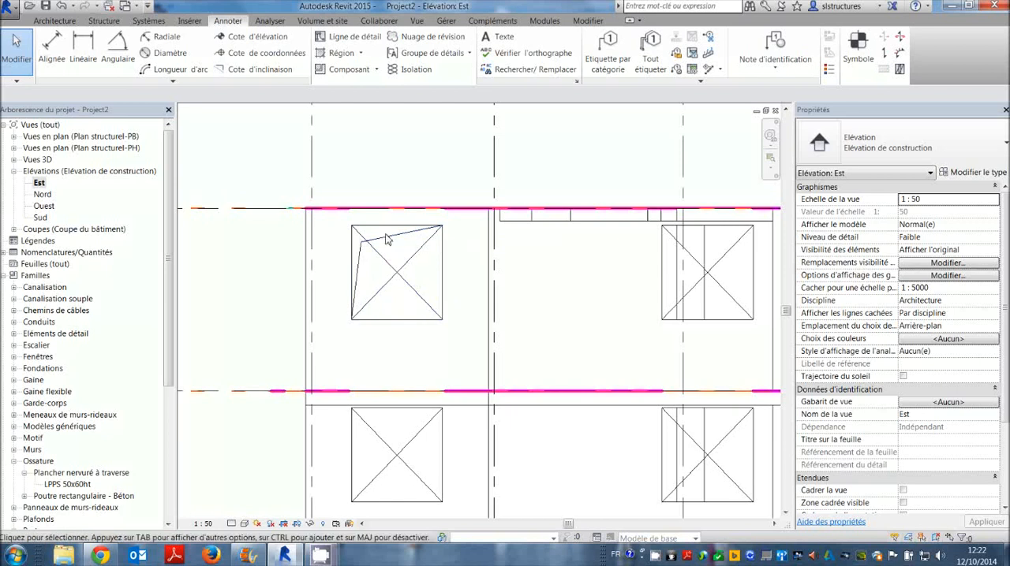
# Delete both detail lines drawn over the upper-left window.
pyautogui.click(387, 237)
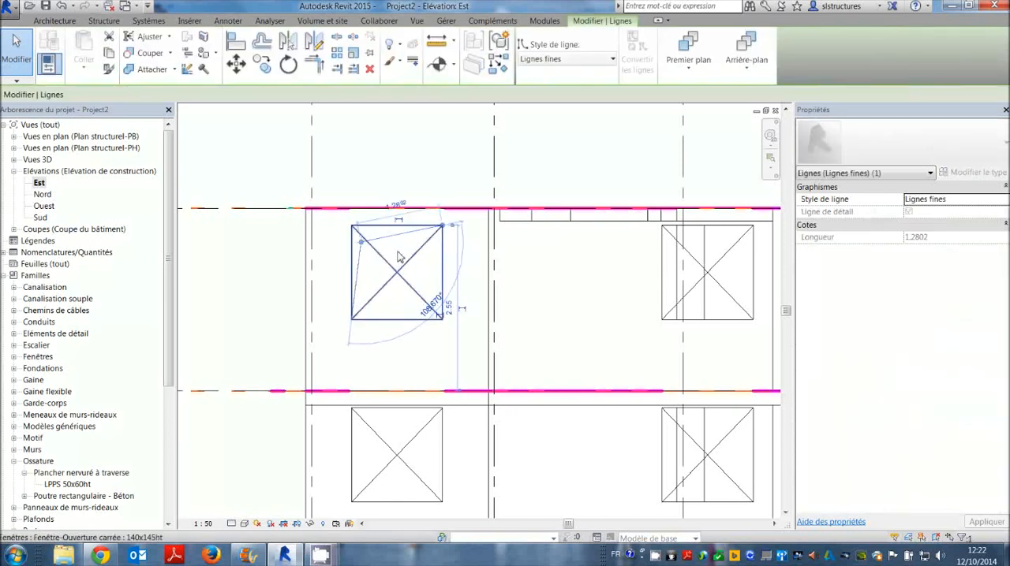
pyautogui.press('Delete')
pyautogui.click(360, 253)
pyautogui.press('Delete')
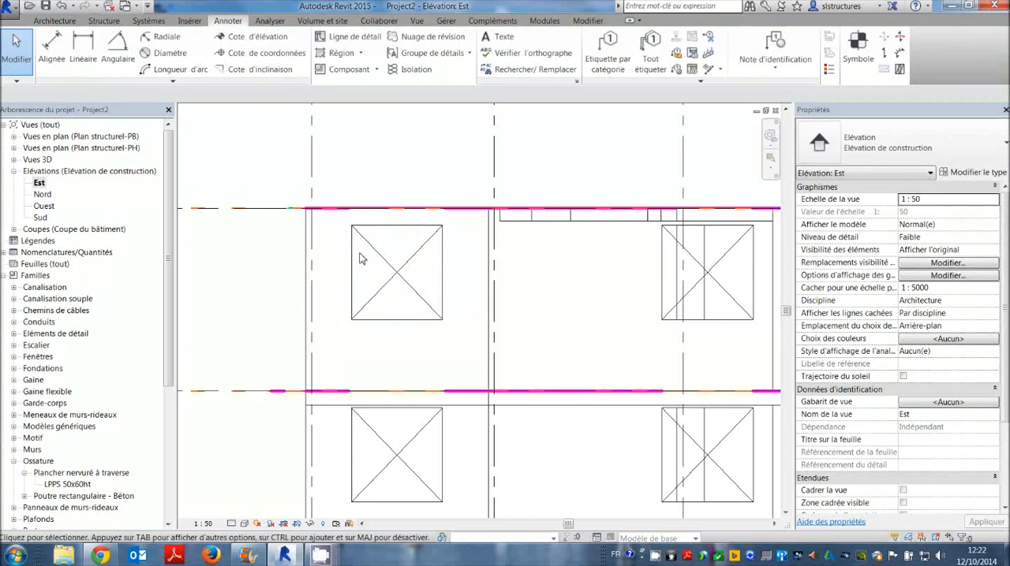
# Open the Fenêtre-Ouverture carrée family of the upper-left 140x145ht window for editing.
pyautogui.click(359, 258)
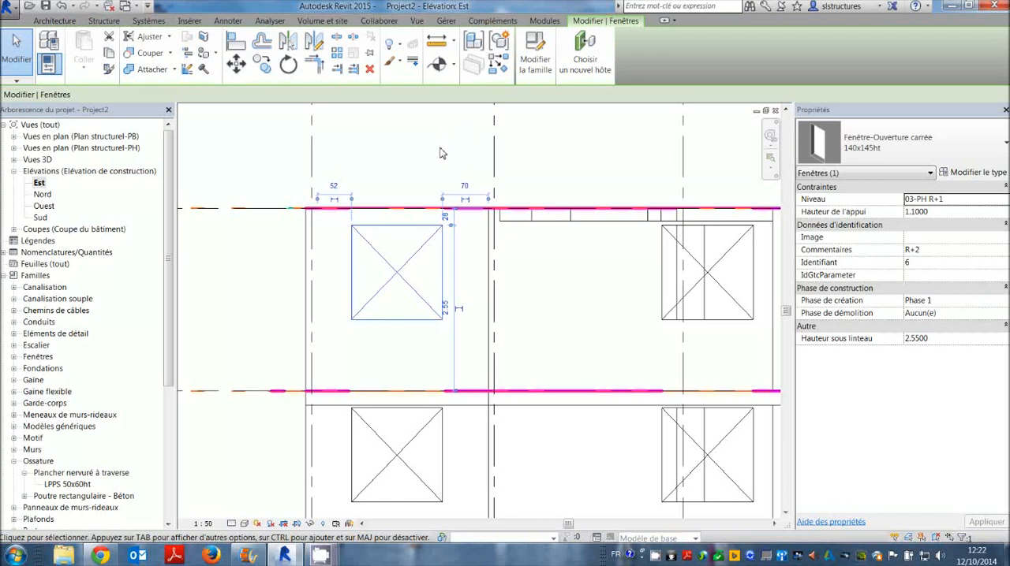
pyautogui.press('Escape')
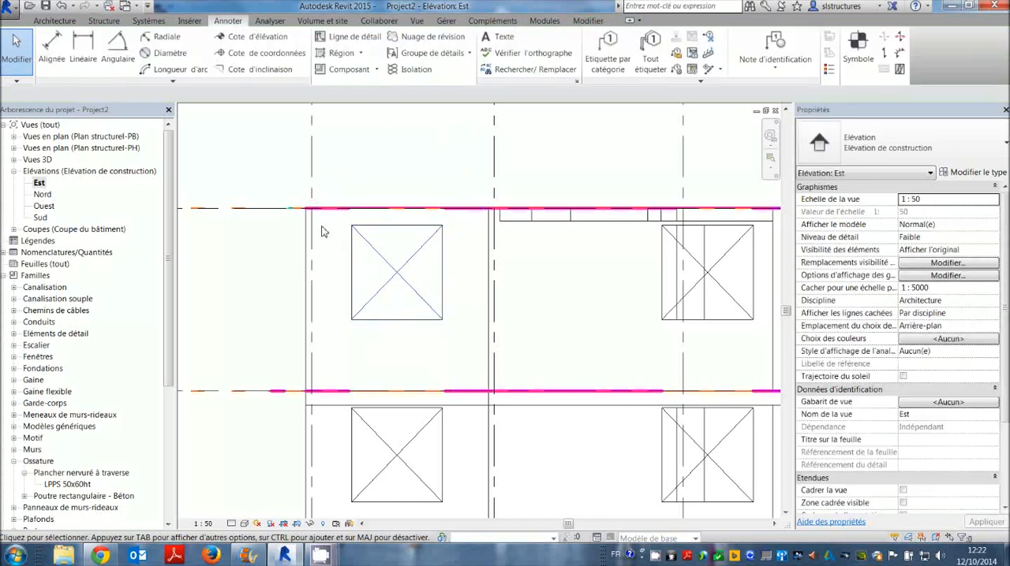
pyautogui.click(311, 239)
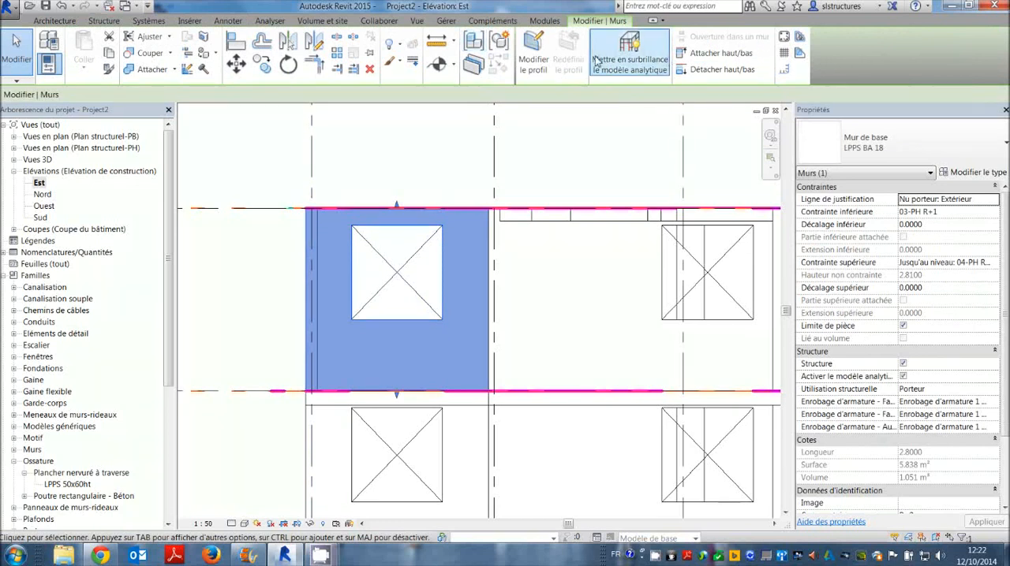
pyautogui.click(527, 142)
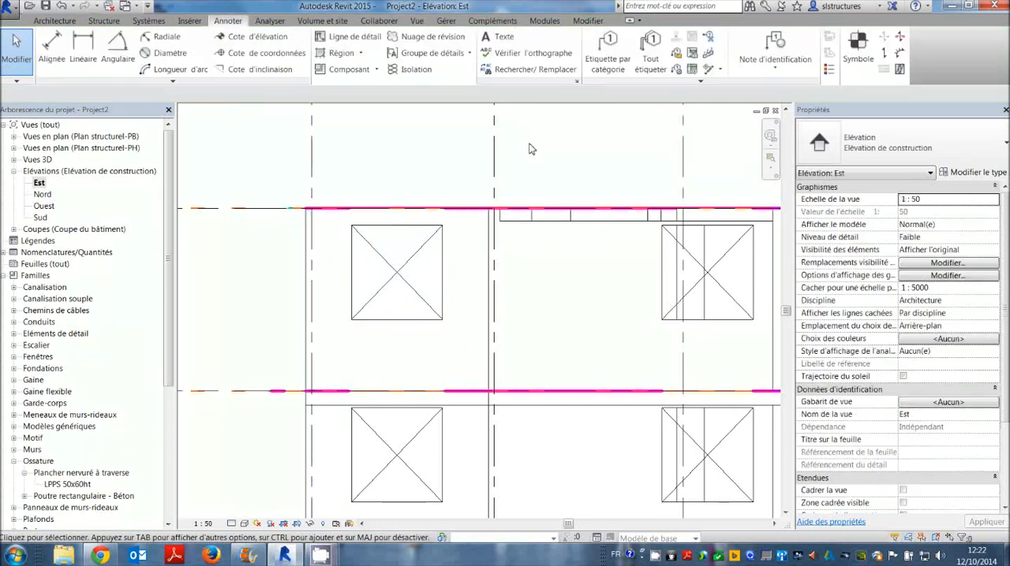
pyautogui.click(423, 225)
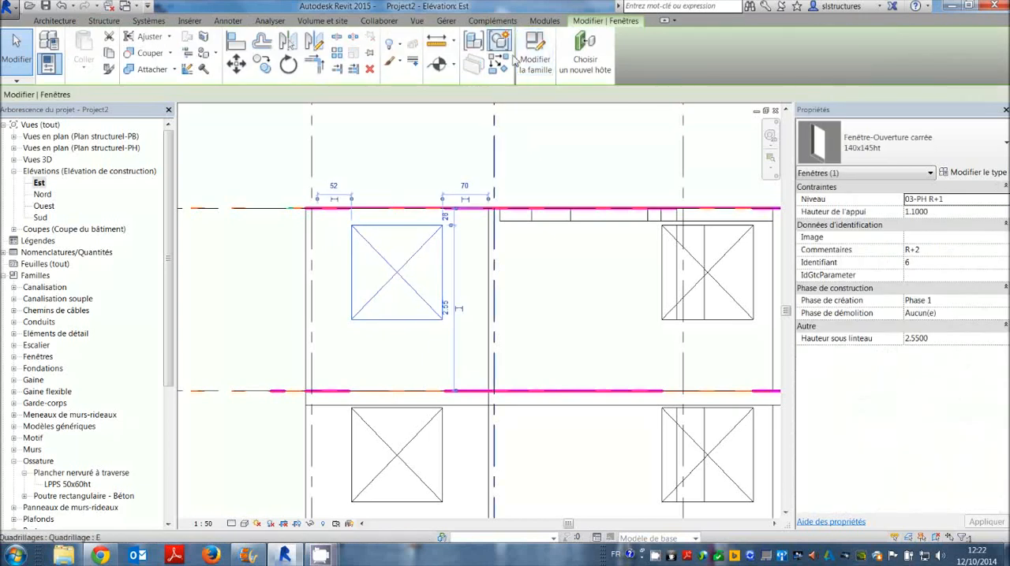
pyautogui.click(544, 62)
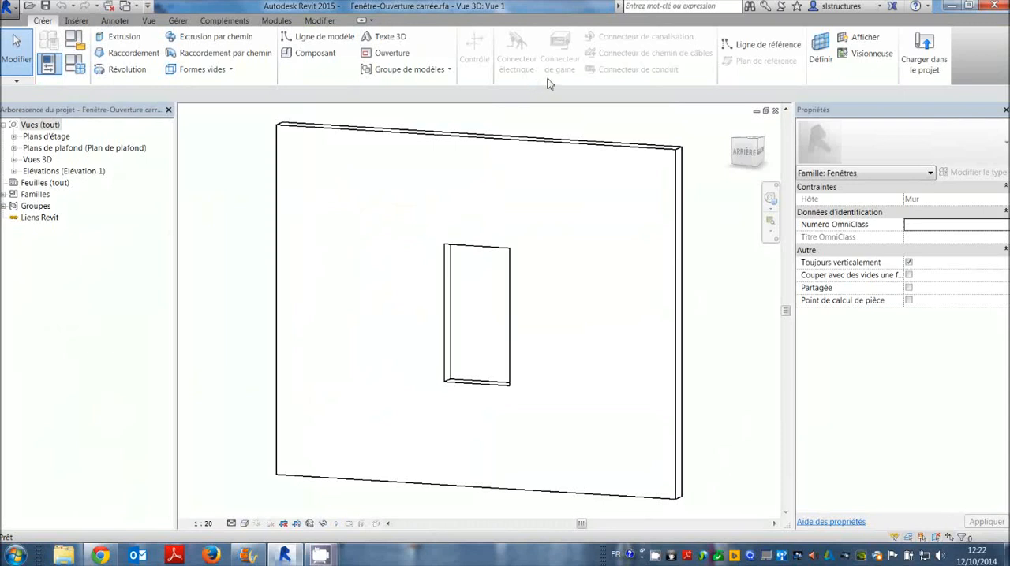
# Inspect the window opening in 3D and open the family's Niveau de réf. floor plan.
pyautogui.keyDown('shift'); pyautogui.moveTo(587, 217); pyautogui.dragTo(626, 283, button='middle'); pyautogui.keyUp('shift')
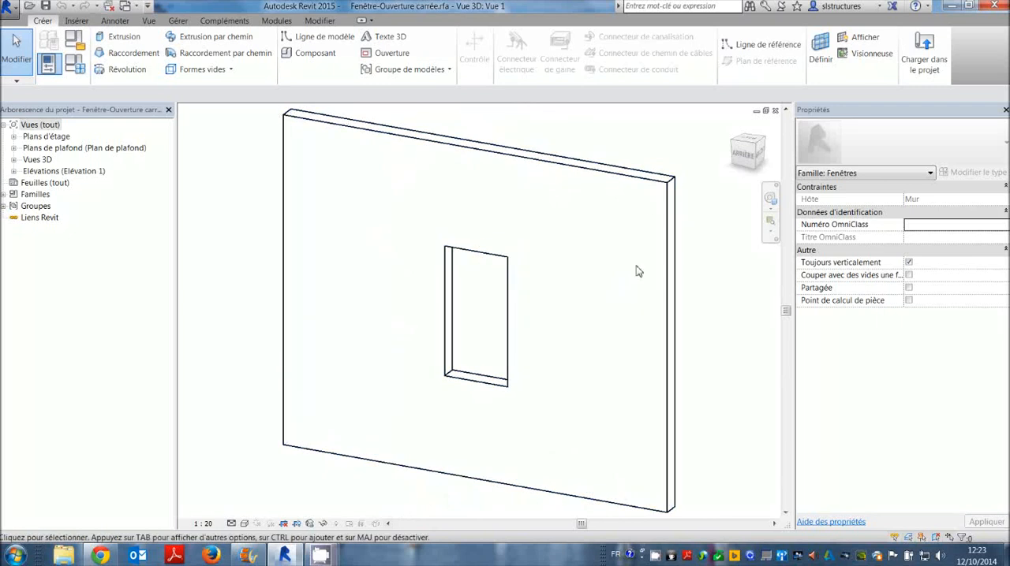
pyautogui.keyDown('shift'); pyautogui.moveTo(631, 209); pyautogui.dragTo(528, 250, button='middle'); pyautogui.keyUp('shift')
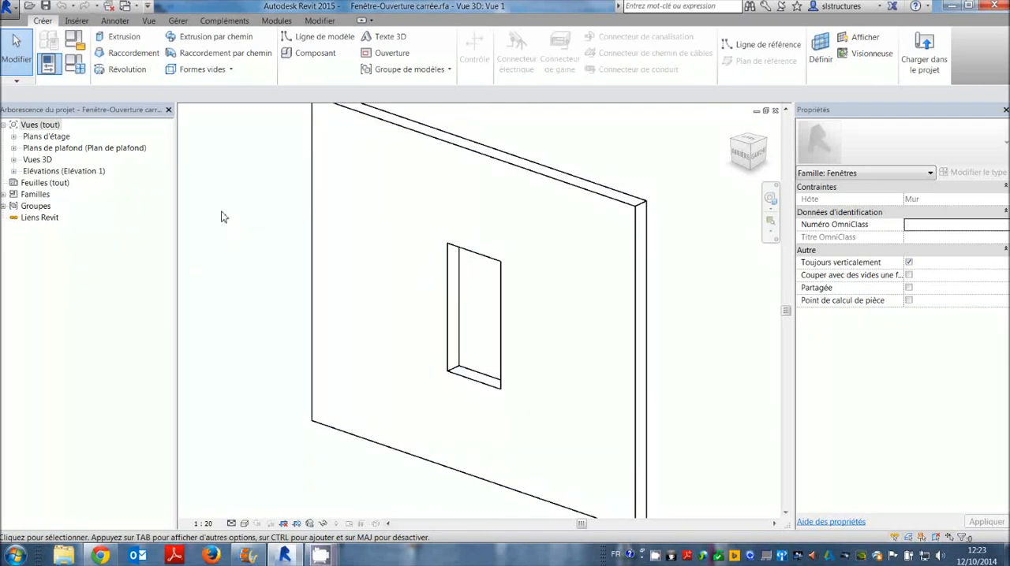
pyautogui.click(12, 137)
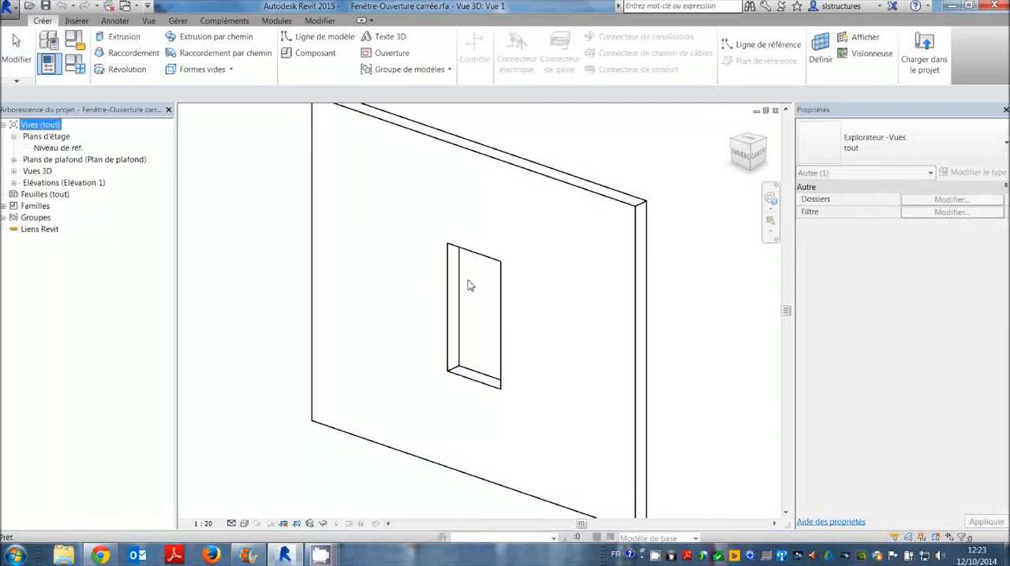
pyautogui.doubleClick(59, 147)
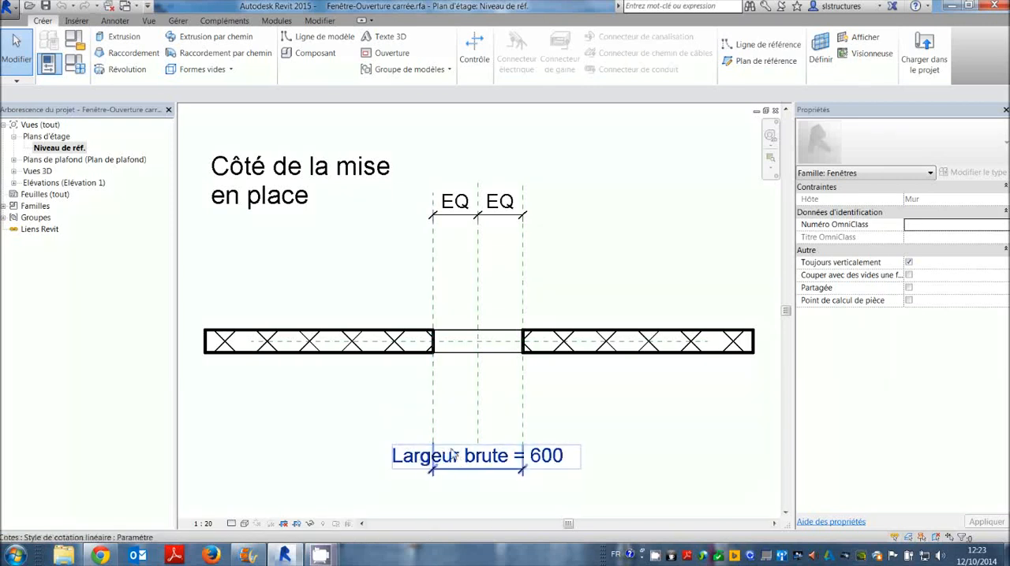
# Open the family's Côté de la mise en place elevation.
pyautogui.click(14, 165)
pyautogui.click(602, 243)
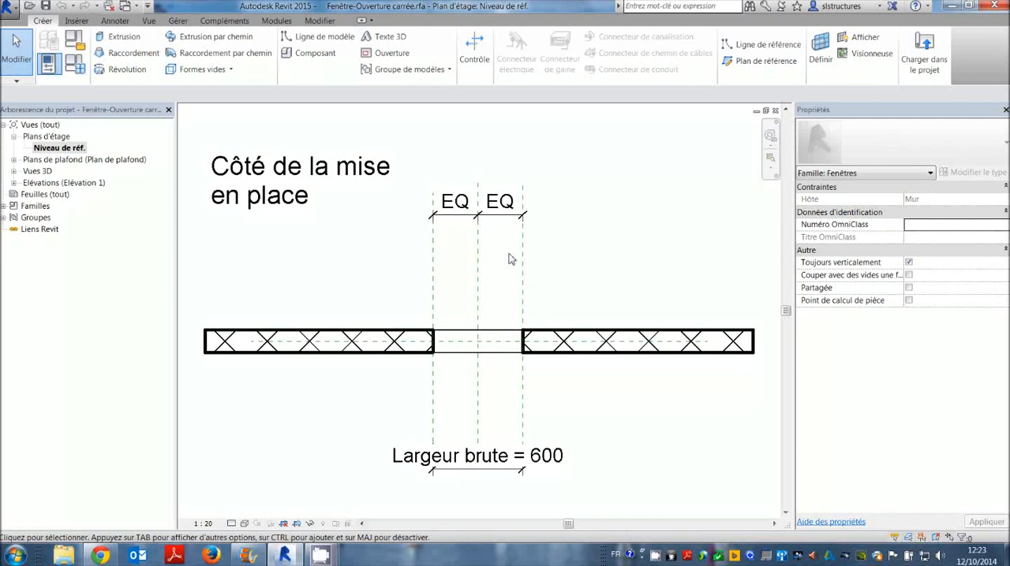
pyautogui.click(13, 161)
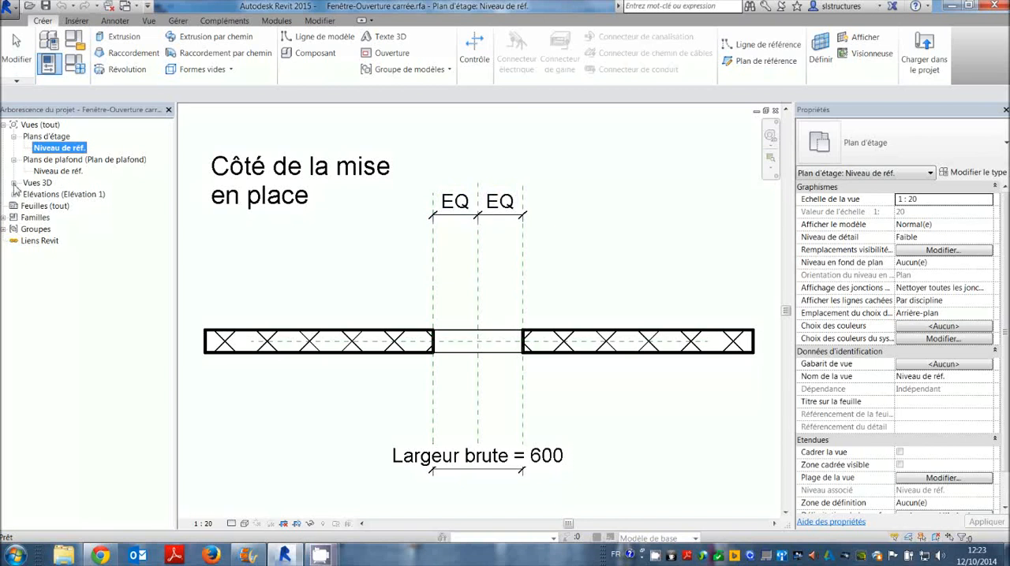
pyautogui.click(13, 194)
pyautogui.doubleClick(47, 206)
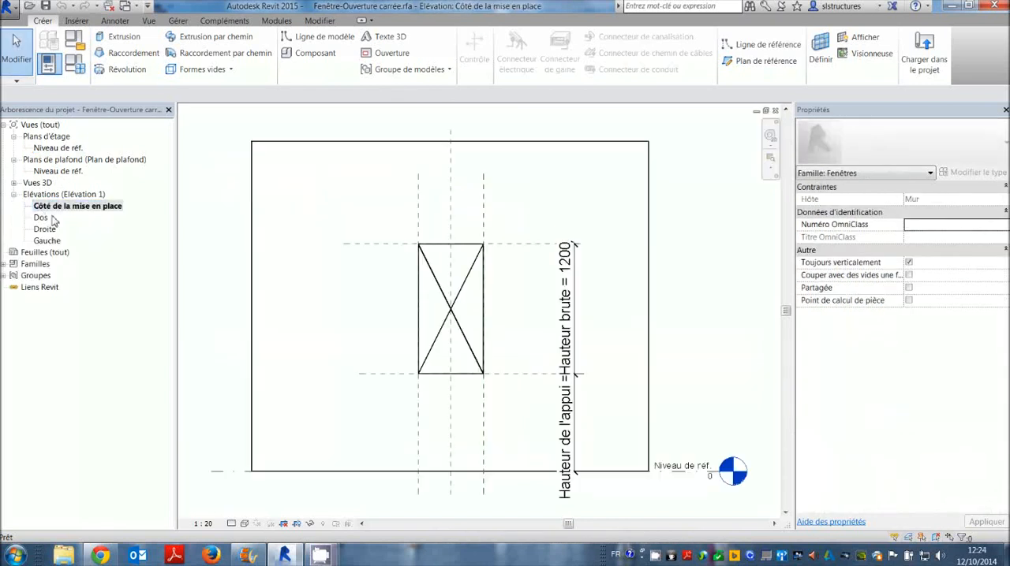
# Move the Hauteur de l'appui dimension outward so it sits clear of the Hauteur brute dimension.
pyautogui.click(574, 403)
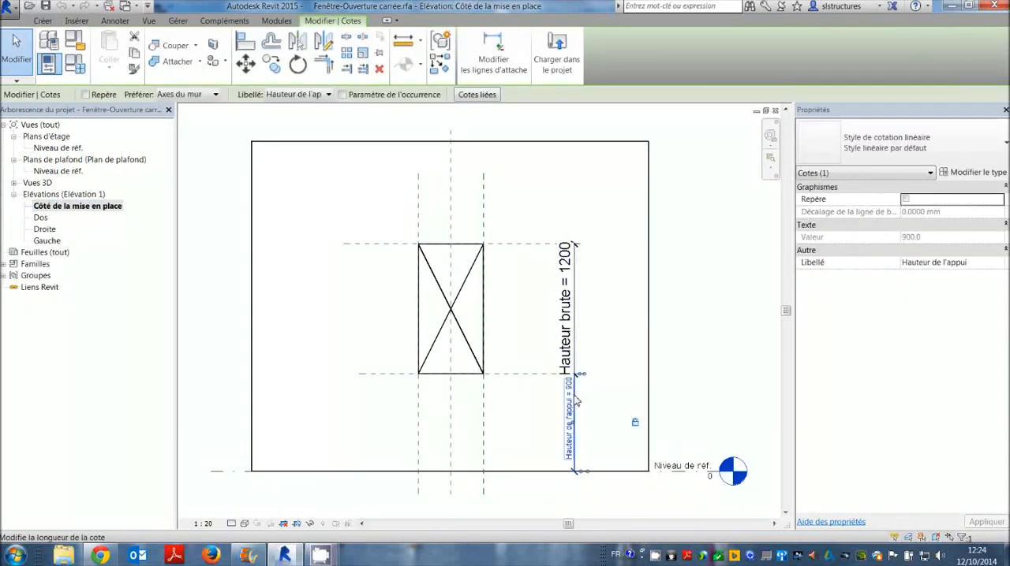
pyautogui.moveTo(575, 396); pyautogui.dragTo(618, 398)
pyautogui.click(613, 349)
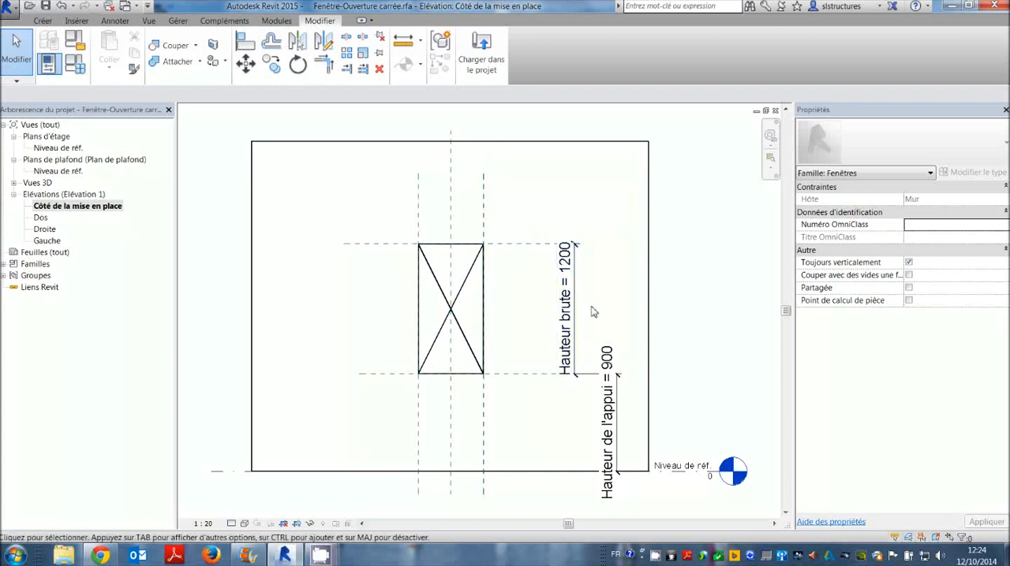
# Delete the two diagonal symbolic lines crossing the window opening.
pyautogui.click(466, 287)
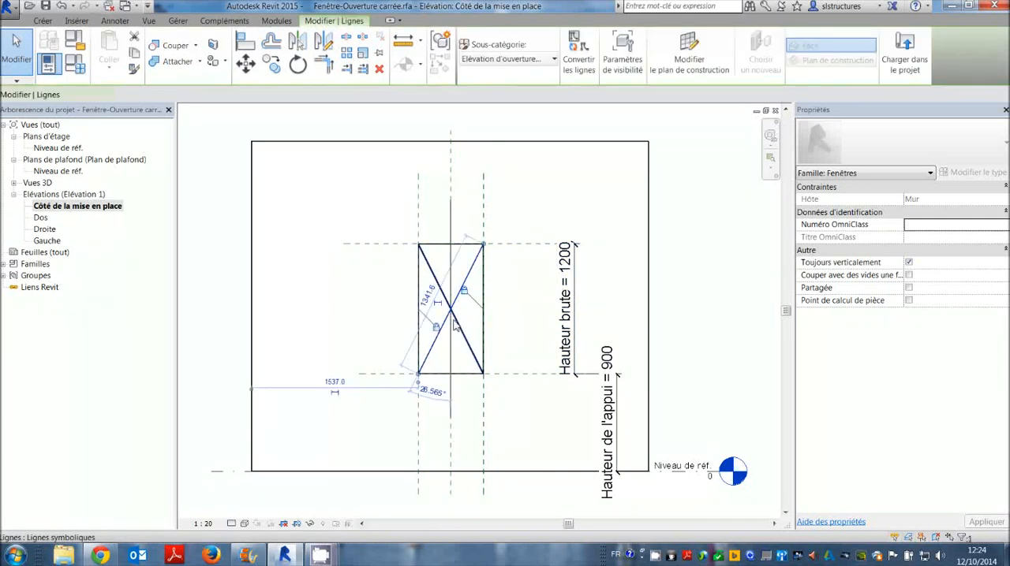
pyautogui.press('Delete')
pyautogui.click(432, 276)
pyautogui.press('Delete')
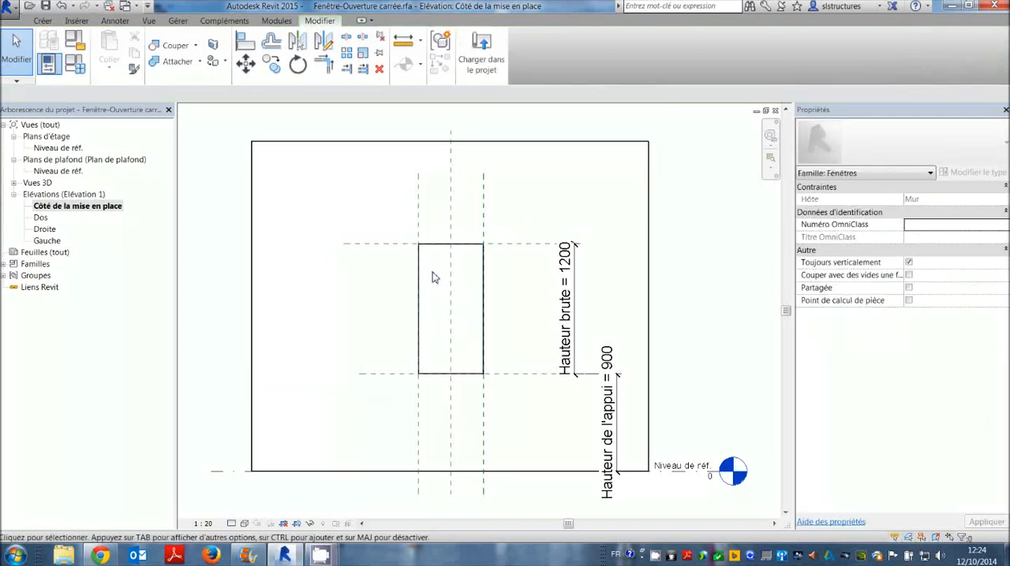
# Draw two chained symbolic lines from the opening's lower-left corner, through a point just inside the upper-left corner, to the upper-right corner.
pyautogui.click(114, 21)
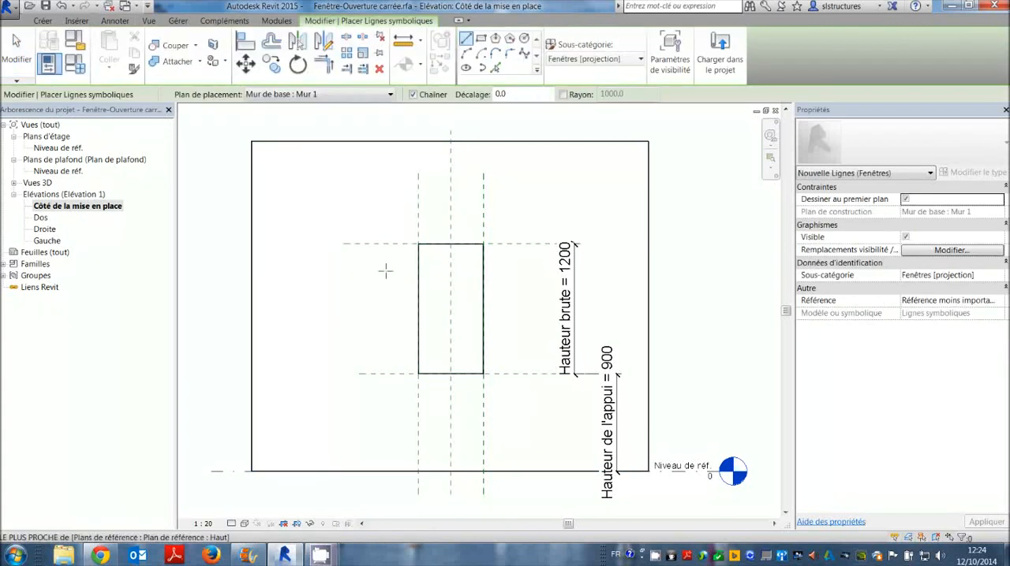
pyautogui.click(418, 374)
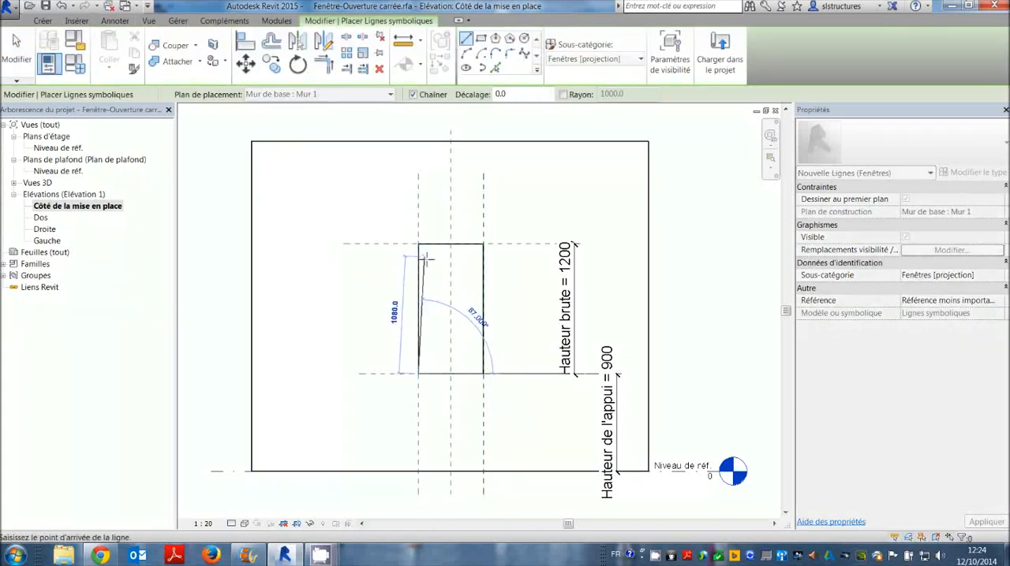
pyautogui.click(426, 256)
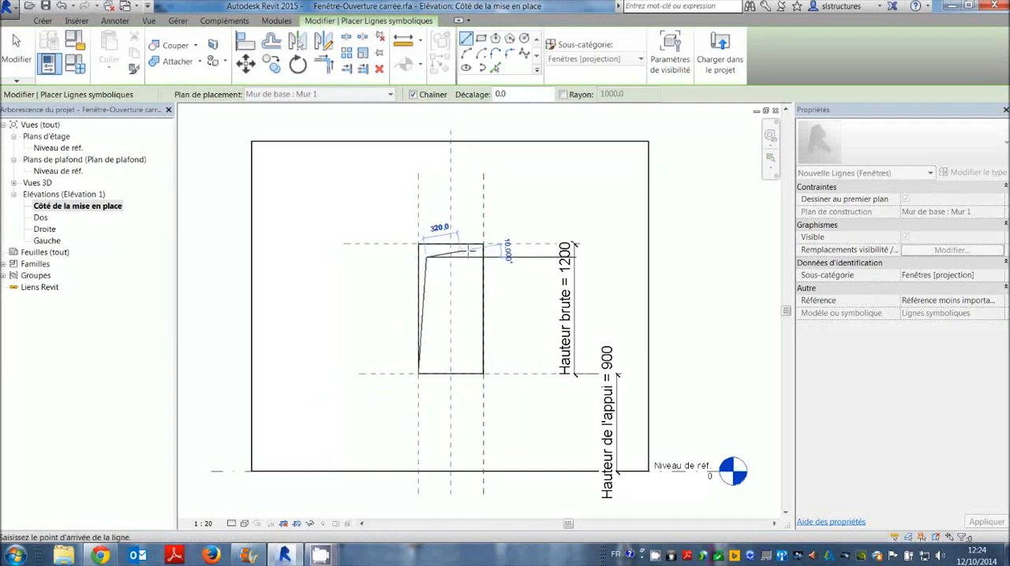
pyautogui.click(483, 245)
pyautogui.press('Escape')
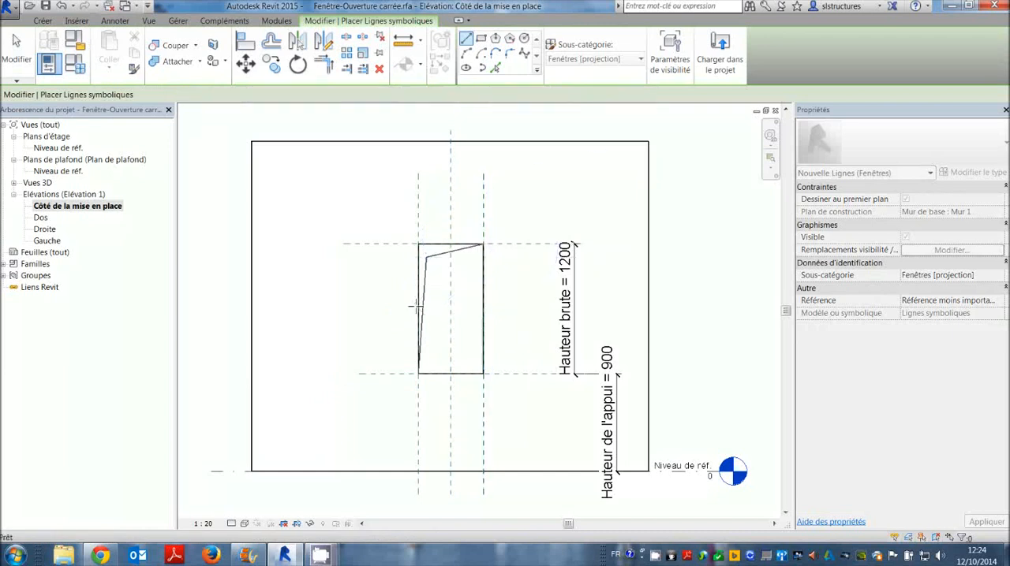
pyautogui.press('Escape')
# Delete the two chained symbolic lines inside the window opening.
pyautogui.click(442, 261)
pyautogui.press('Delete')
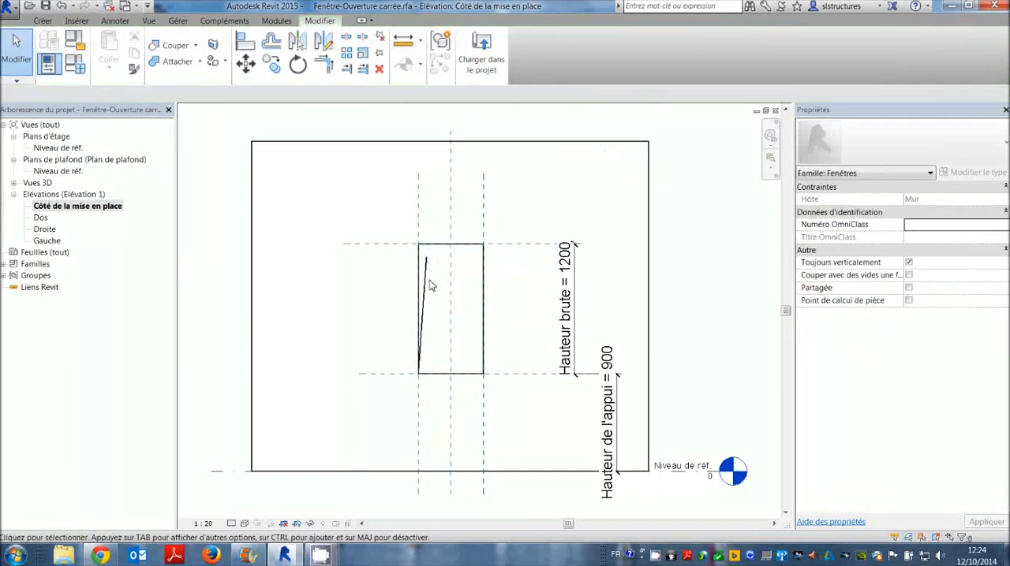
pyautogui.click(427, 281)
pyautogui.press('Delete')
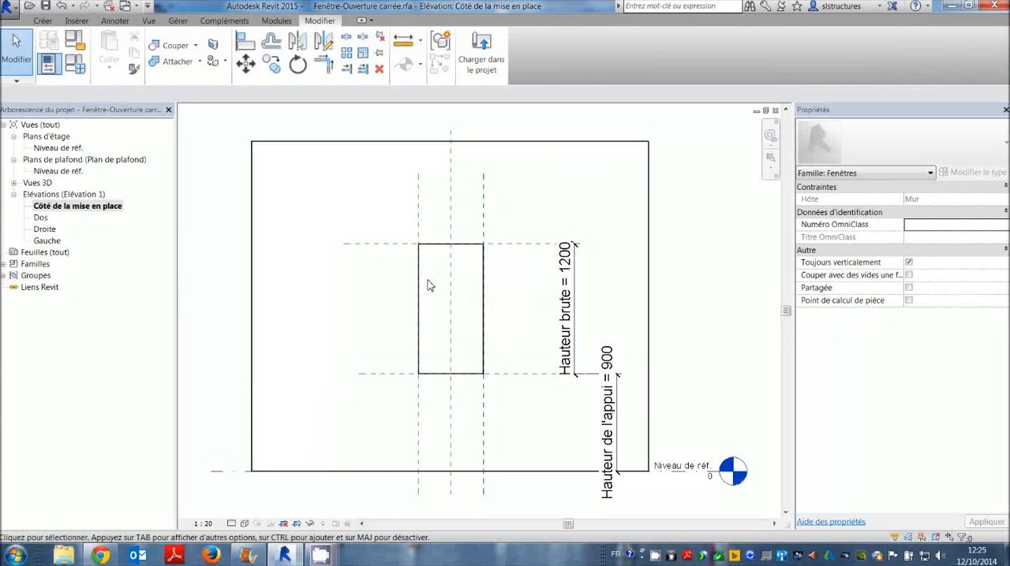
# Load the detail family Symbole d'ouverture de cage from the Structure subfolder of the library's Annotations folder.
pyautogui.click(82, 20)
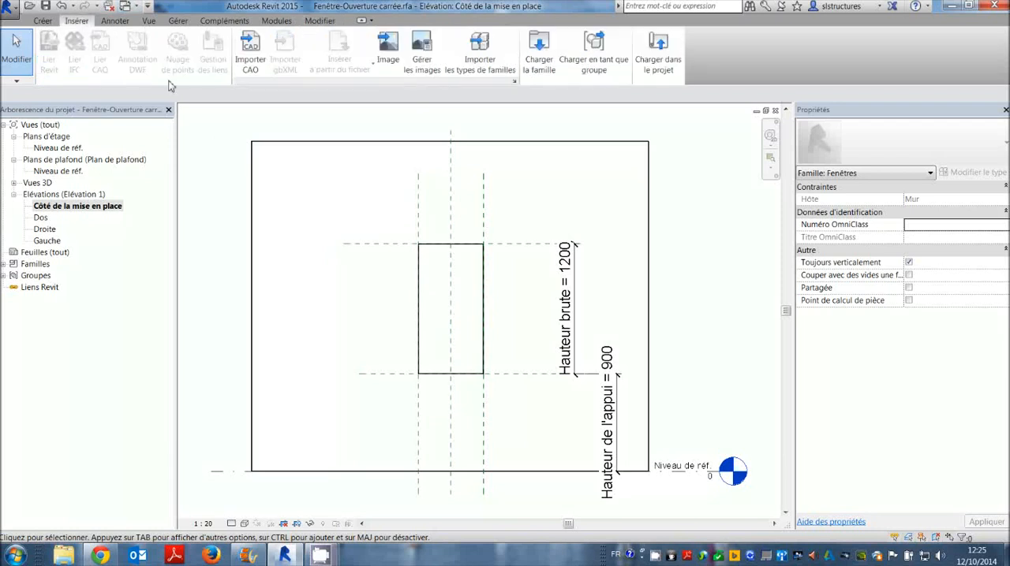
pyautogui.click(544, 59)
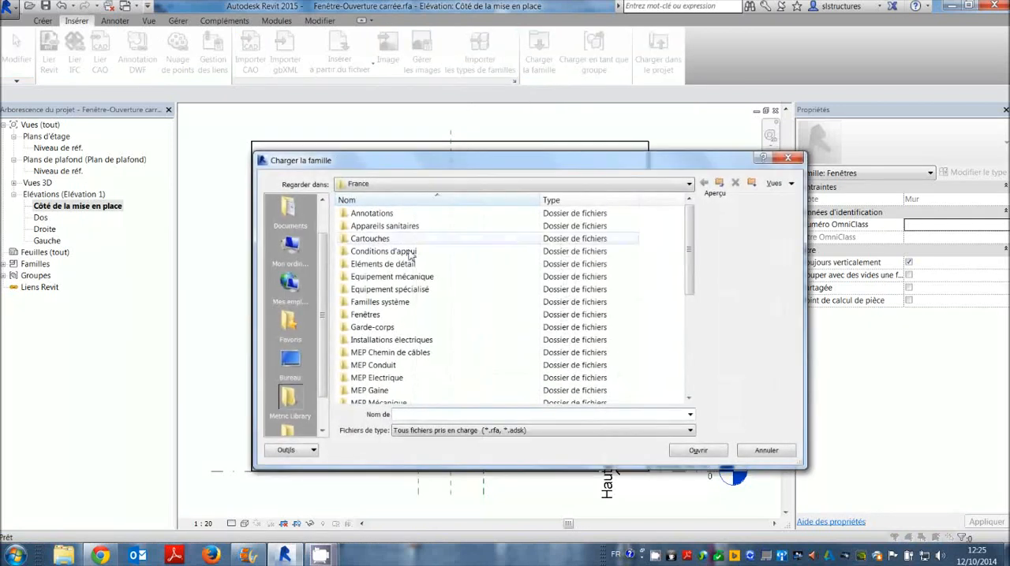
pyautogui.scroll(-1, 689, 276)
pyautogui.moveTo(688, 276)
pyautogui.mouseDown()
pyautogui.moveTo(688, 338)
pyautogui.moveTo(689, 241)
pyautogui.mouseUp()
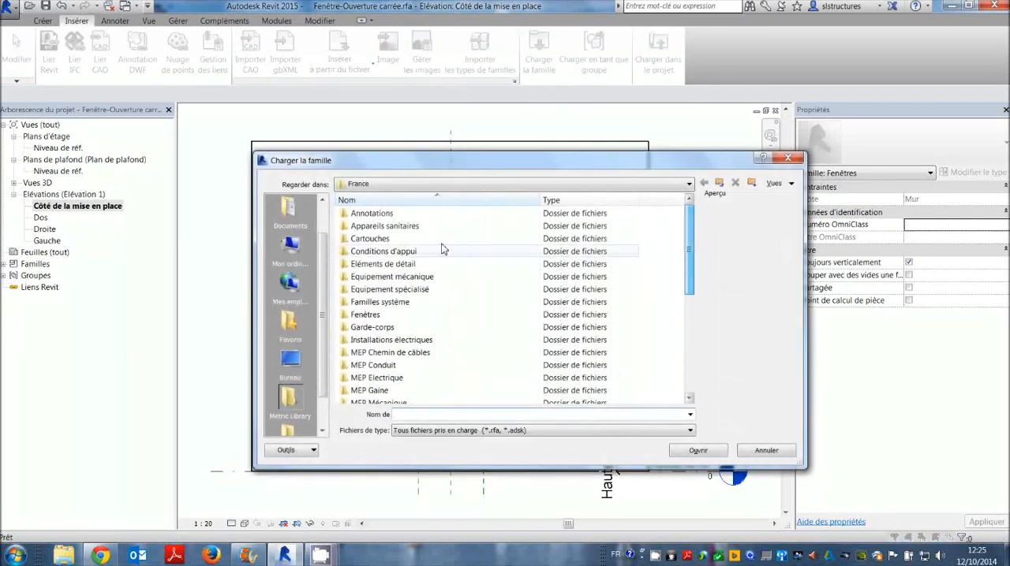
pyautogui.click(349, 215)
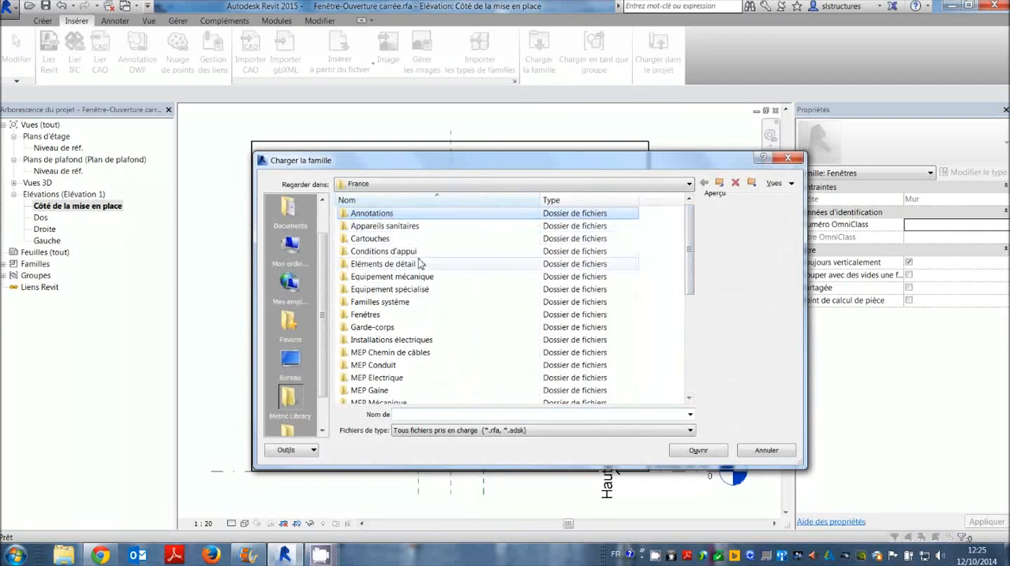
pyautogui.press('Return')
pyautogui.moveTo(689, 301); pyautogui.dragTo(688, 334)
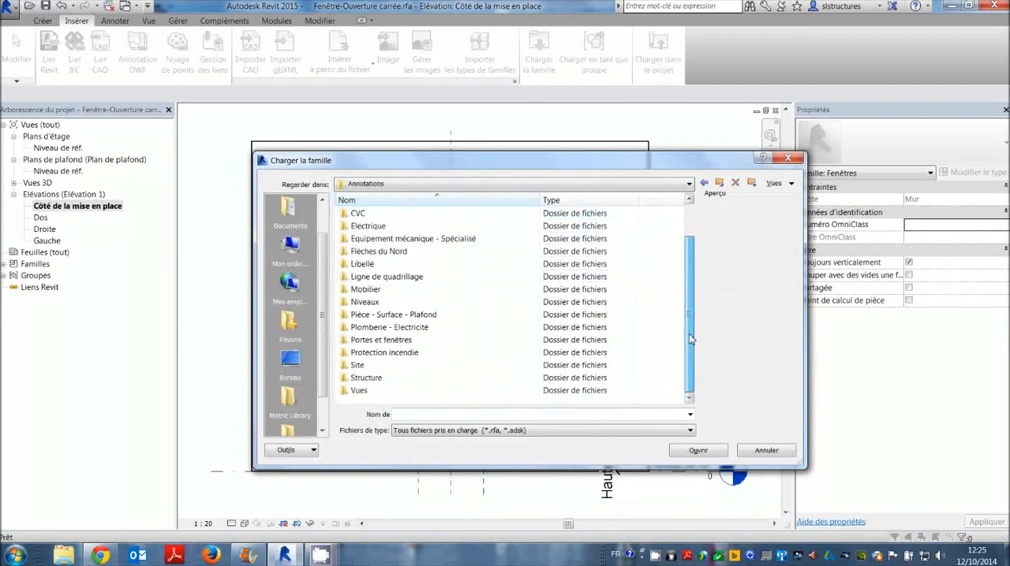
pyautogui.doubleClick(361, 381)
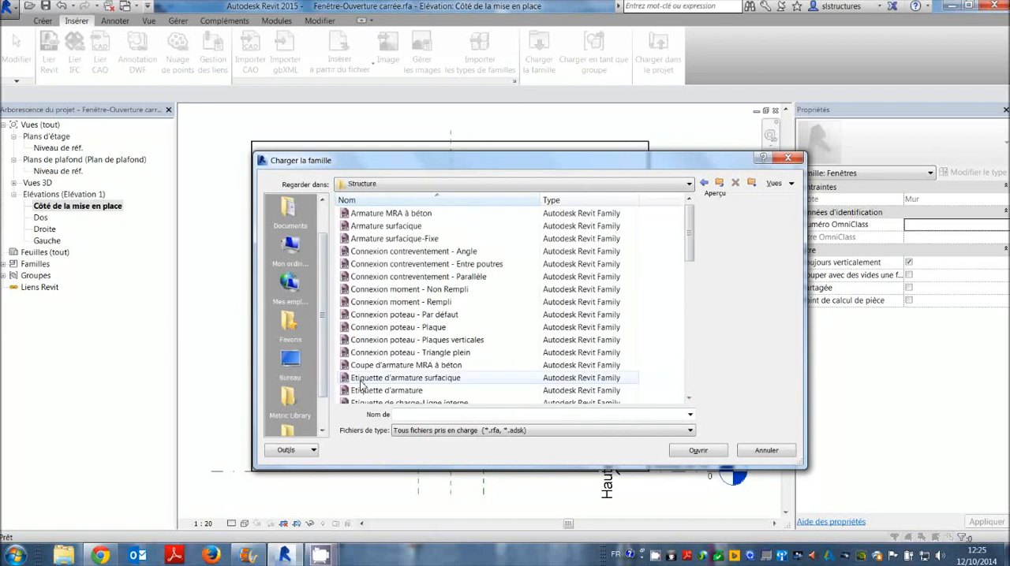
pyautogui.moveTo(693, 242); pyautogui.dragTo(683, 371)
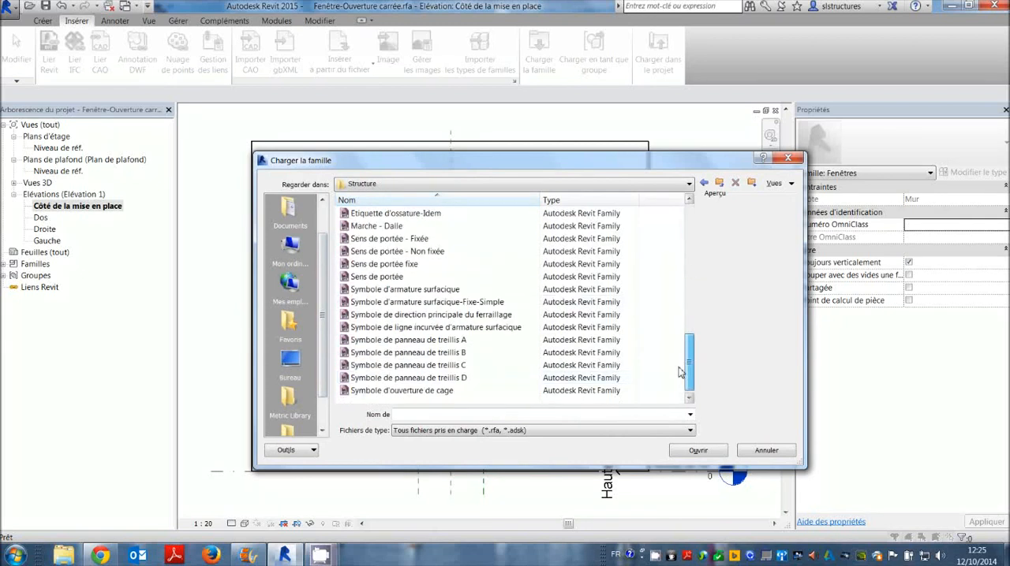
pyautogui.click(386, 391)
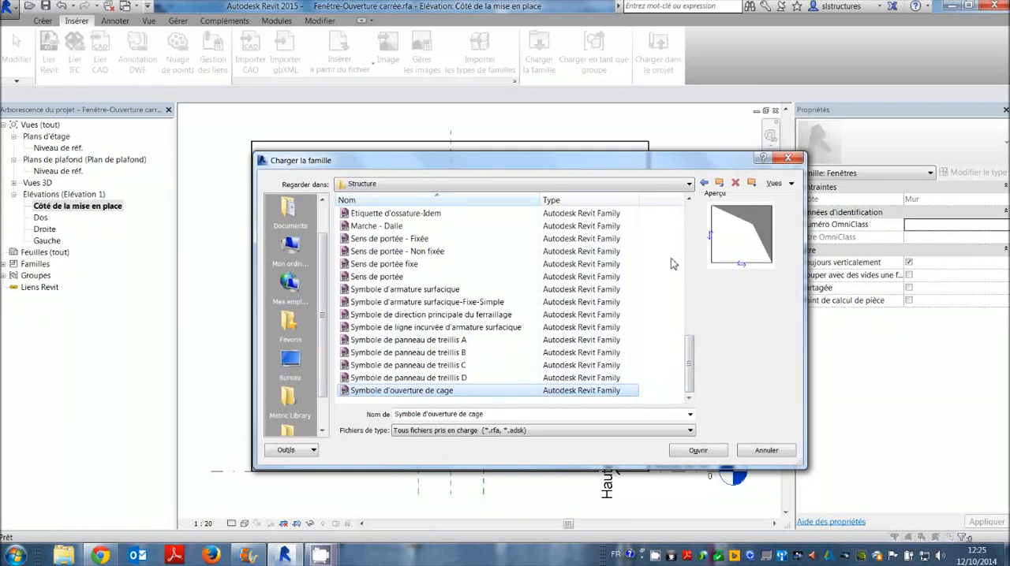
pyautogui.click(697, 451)
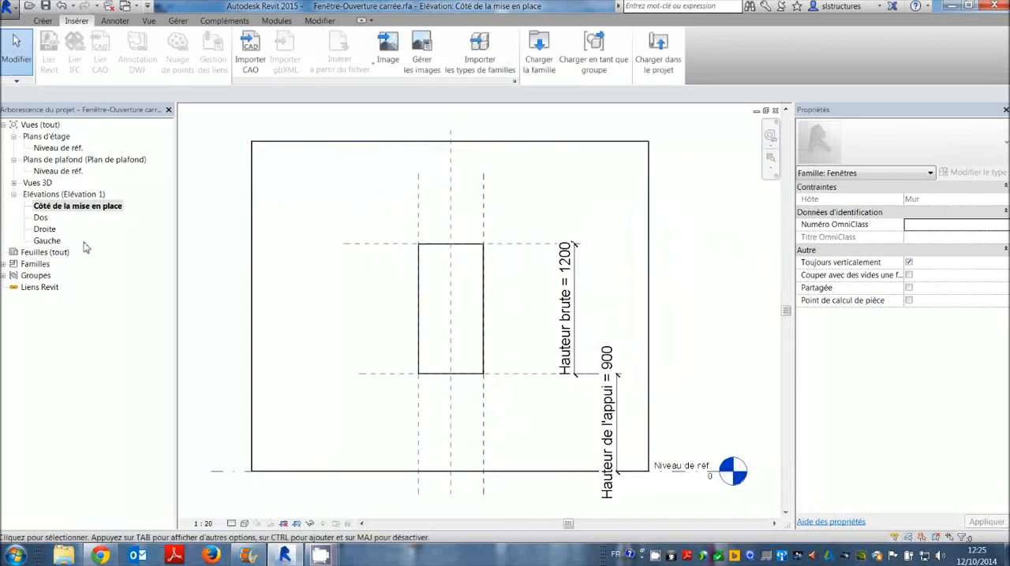
# Place one Symbole d'ouverture de cage detail component partly over the window opening and shift it slightly downward.
pyautogui.click(3, 264)
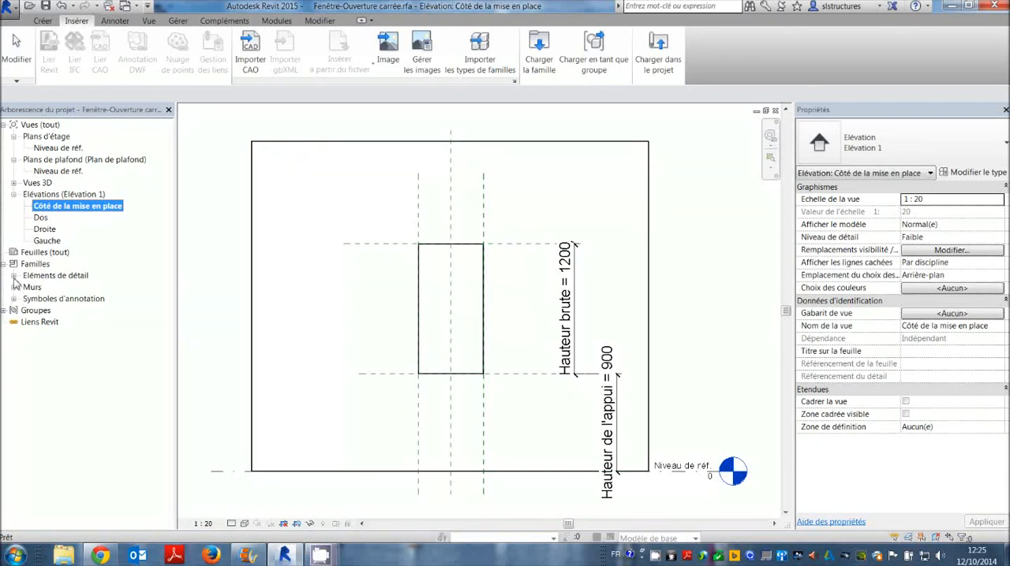
pyautogui.click(14, 276)
pyautogui.click(24, 288)
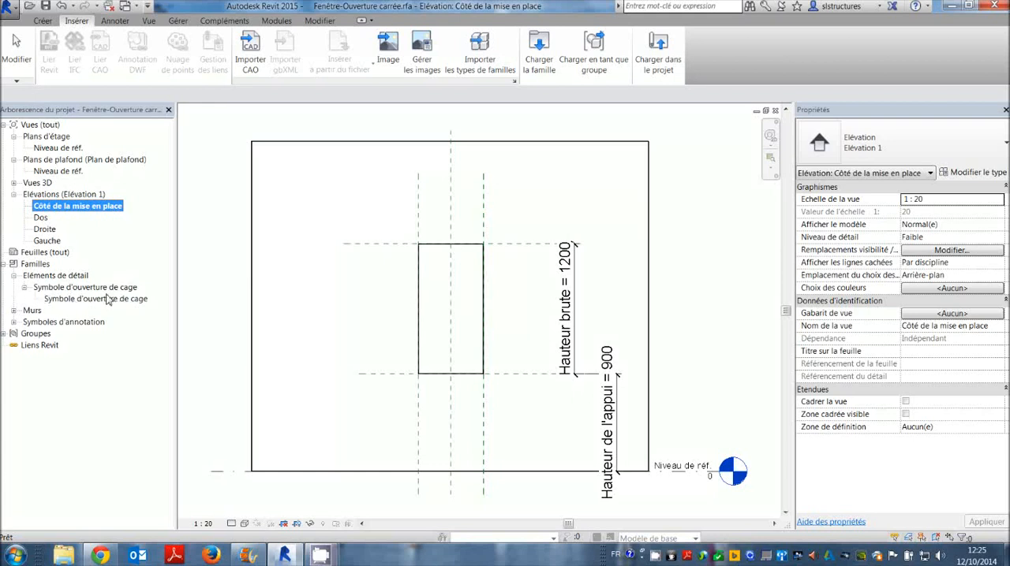
pyautogui.moveTo(87, 301); pyautogui.dragTo(335, 297)
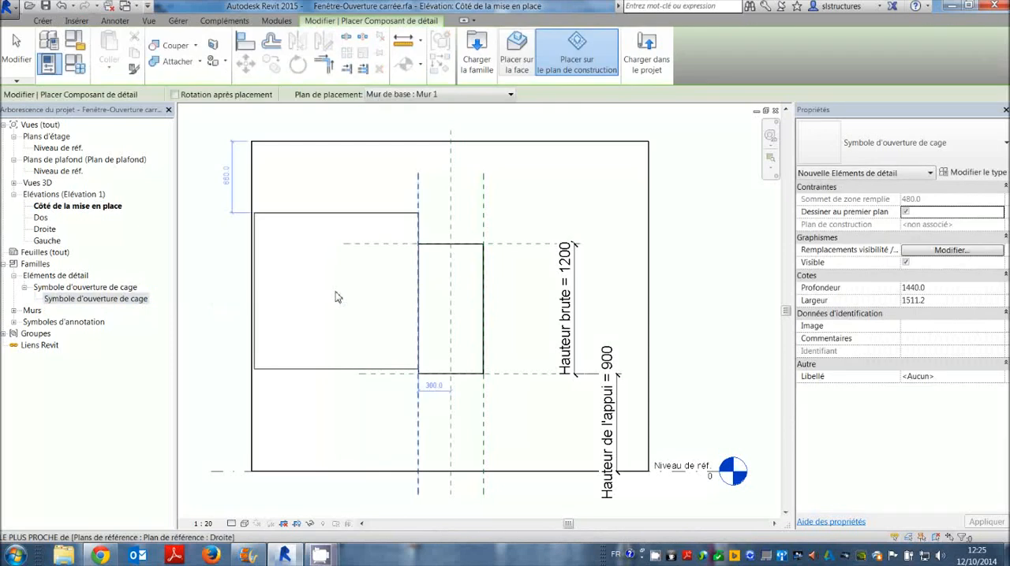
pyautogui.click(386, 339)
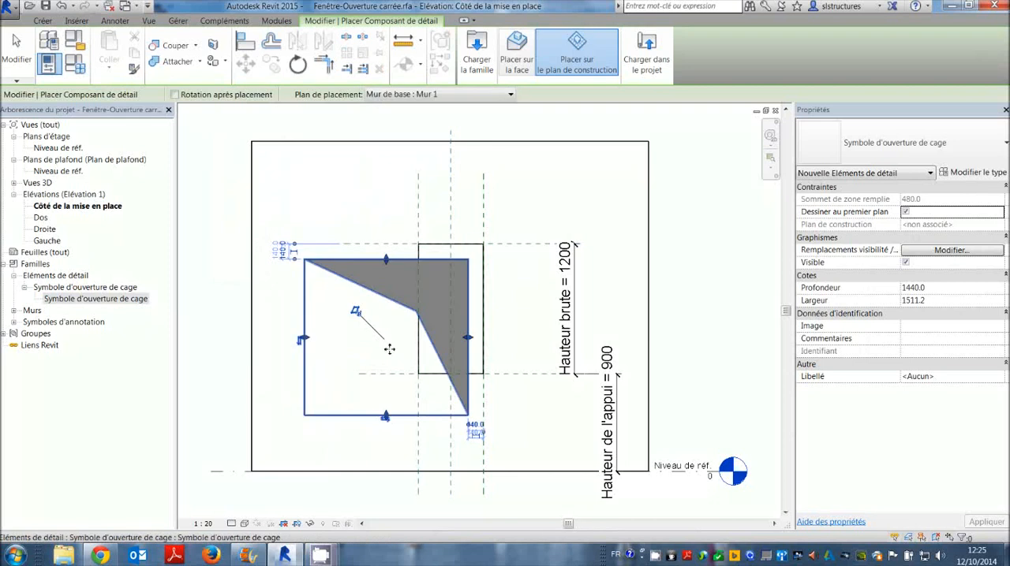
pyautogui.press('Escape')
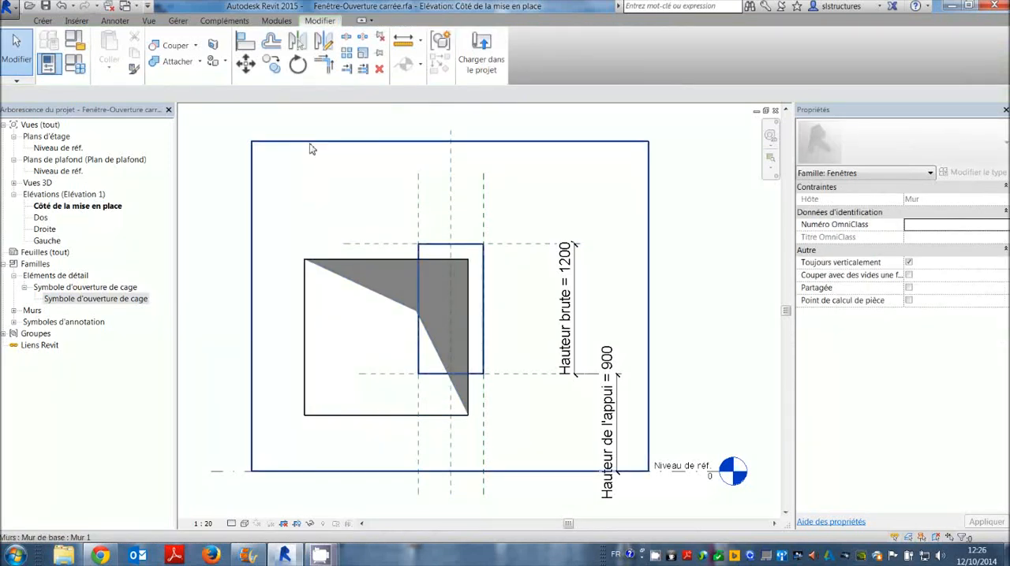
pyautogui.click(352, 264)
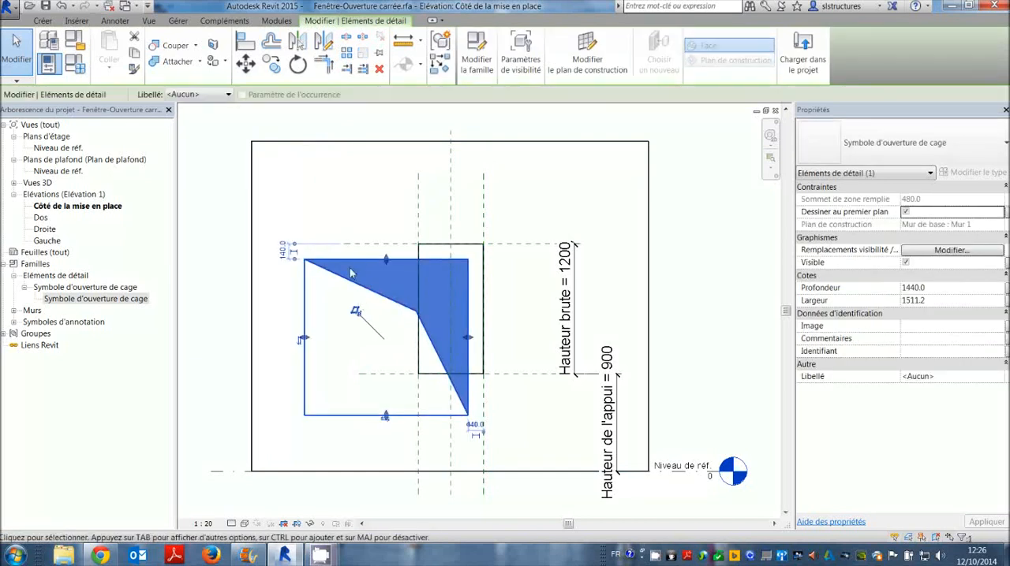
pyautogui.moveTo(352, 261)
pyautogui.mouseDown()
pyautogui.moveTo(342, 198)
pyautogui.moveTo(353, 280)
pyautogui.mouseUp()
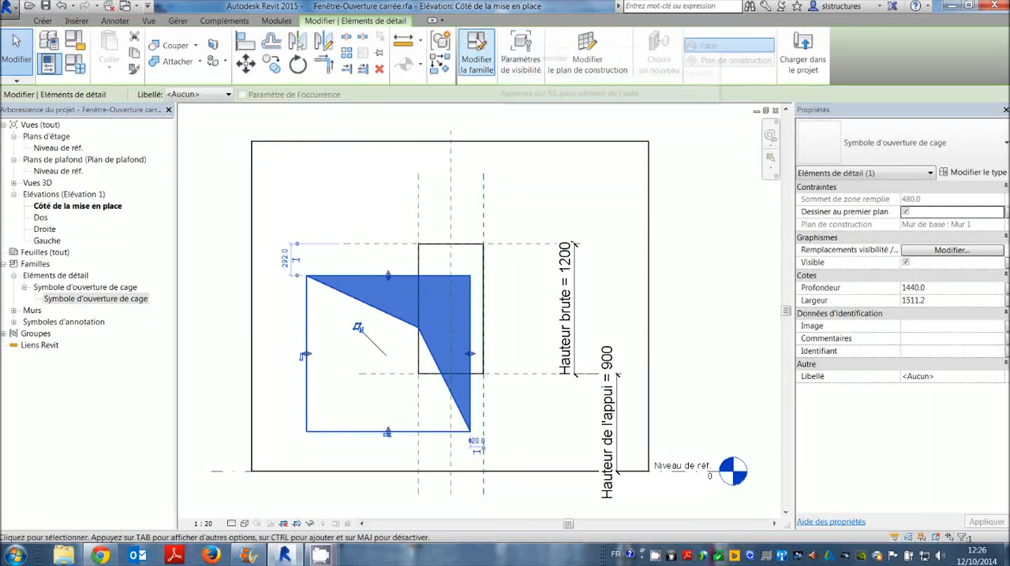
# Open the placed symbol's family for editing and look at its Niveau de réf. floor plan.
pyautogui.click(478, 68)
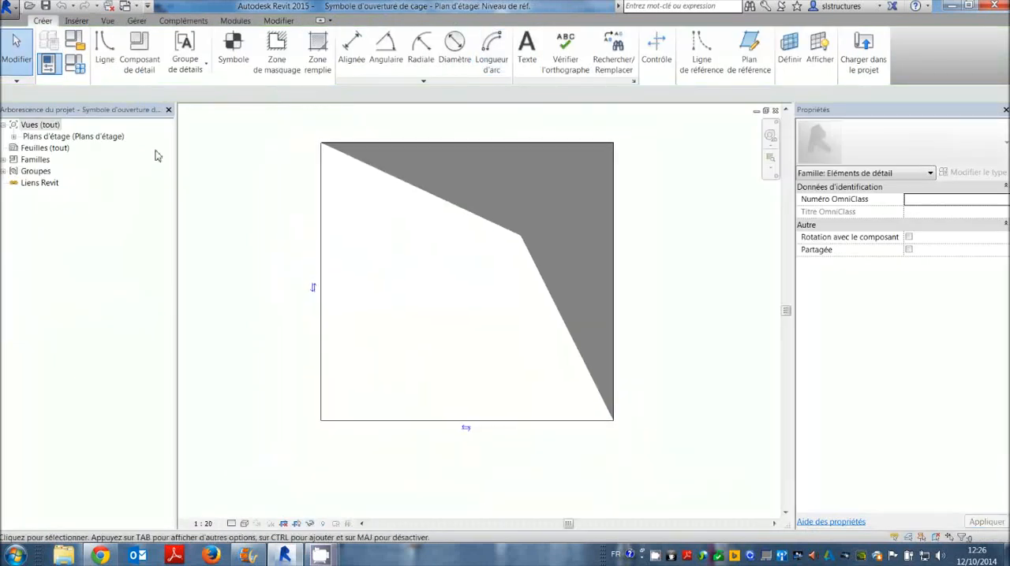
pyautogui.click(12, 138)
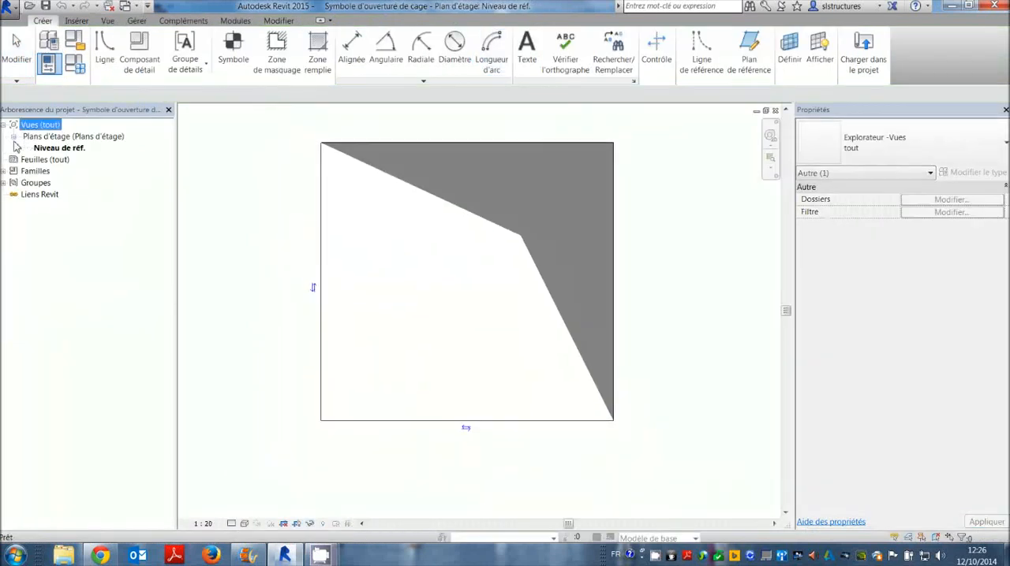
pyautogui.click(58, 149)
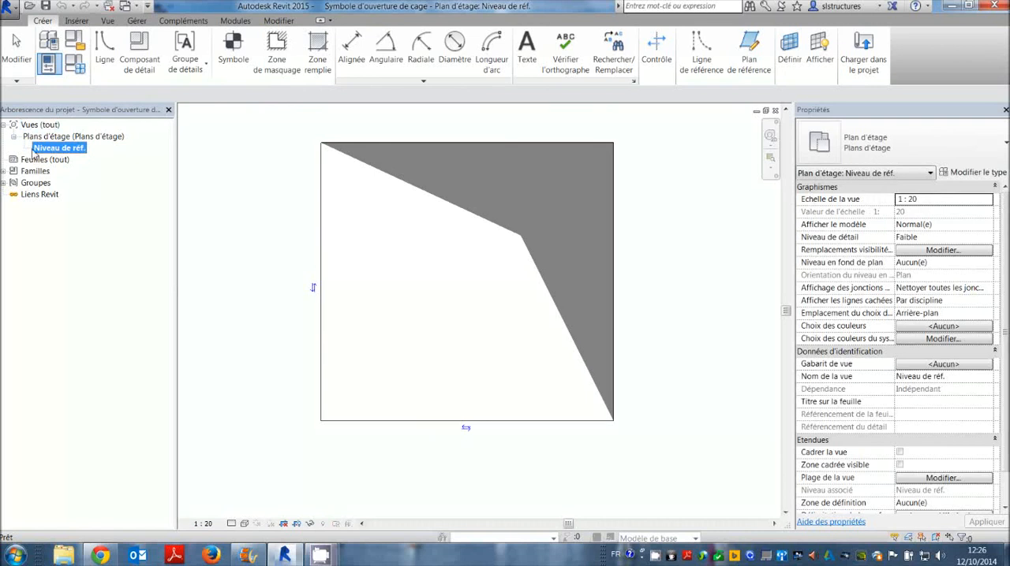
pyautogui.click(408, 262)
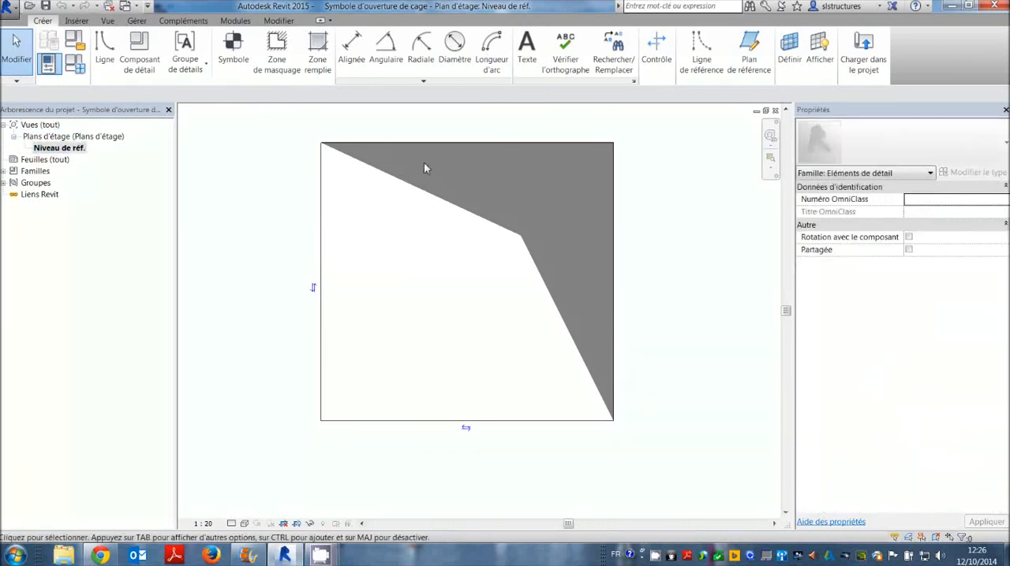
pyautogui.scroll(-2, 380, 227)
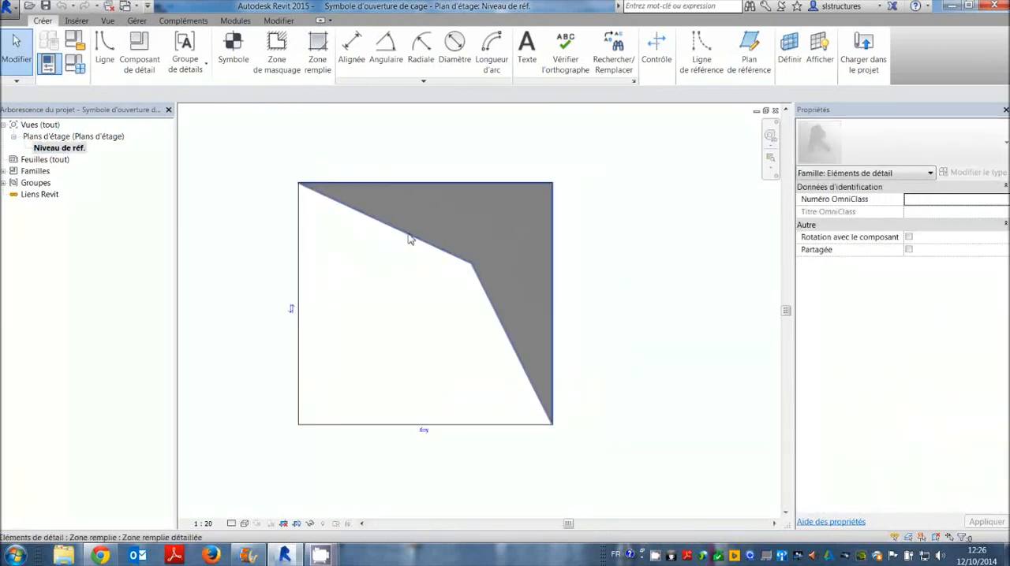
# Inspect the boundary sketch of the grey filled region and finish the sketch without altering it.
pyautogui.click(438, 239)
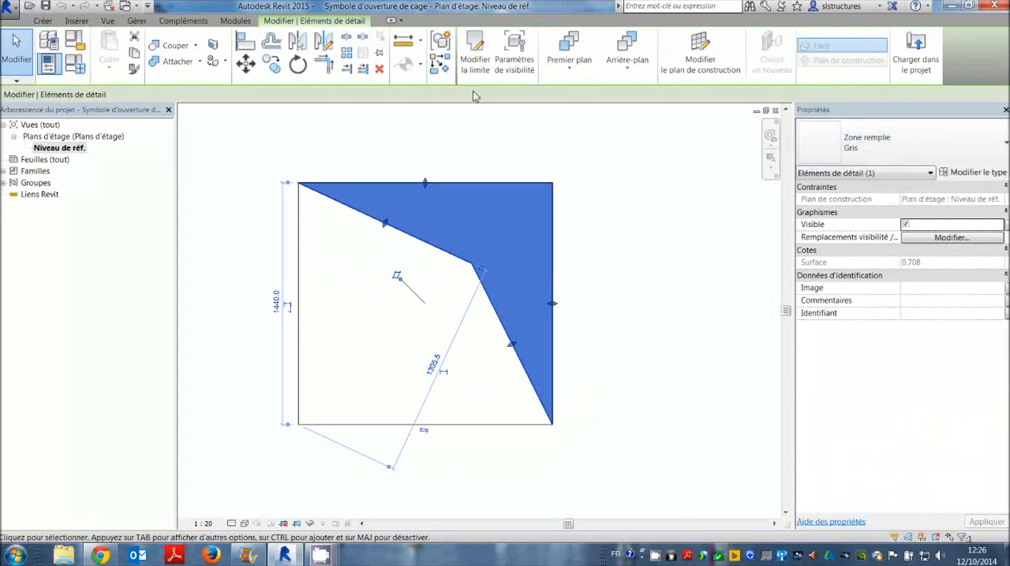
pyautogui.click(476, 65)
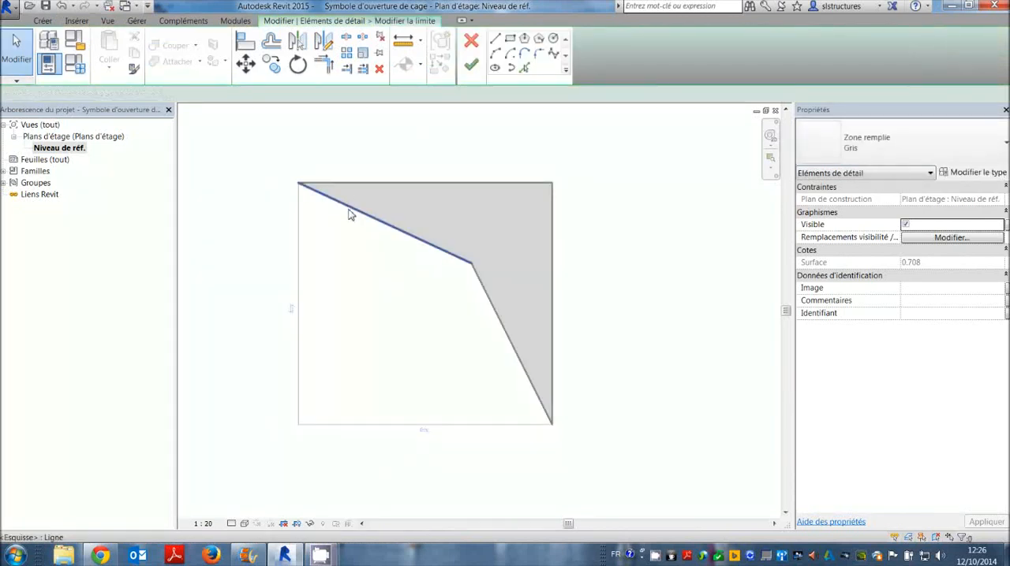
pyautogui.click(353, 210)
pyautogui.click(447, 234)
pyautogui.click(470, 65)
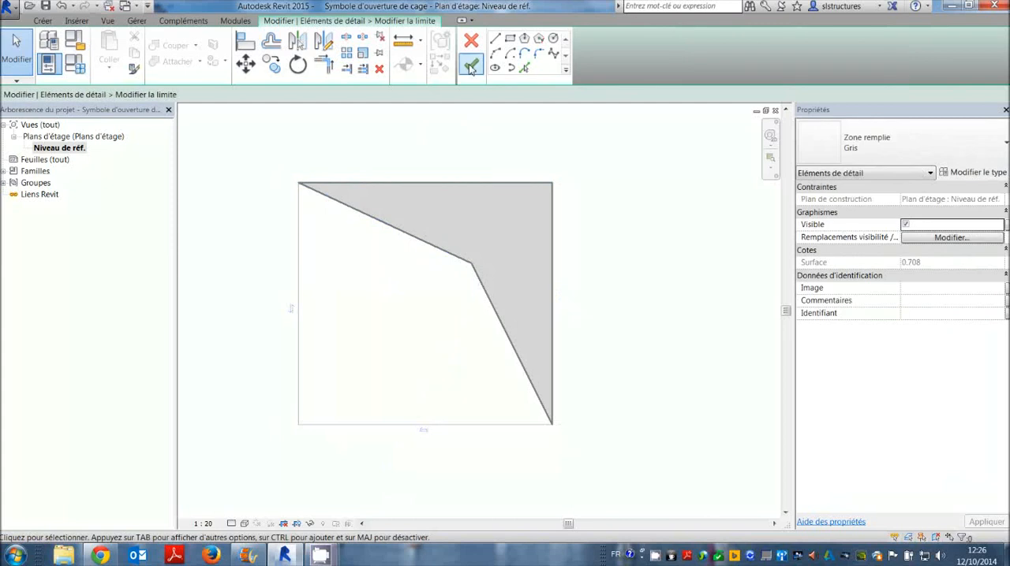
pyautogui.click(395, 277)
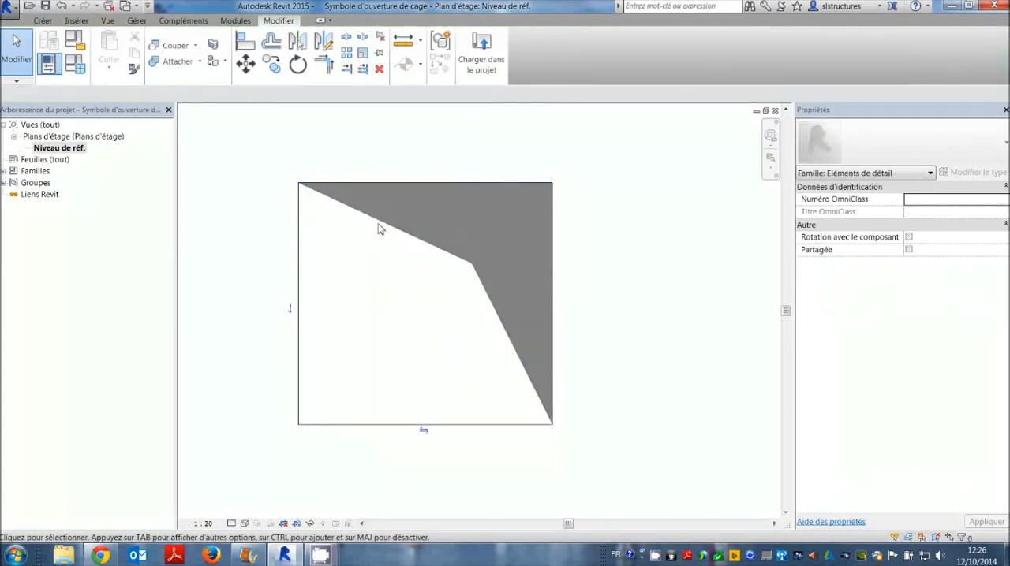
# Check the symbol's left and bottom outline lines, and close the symbol family to return to the window elevation.
pyautogui.click(297, 234)
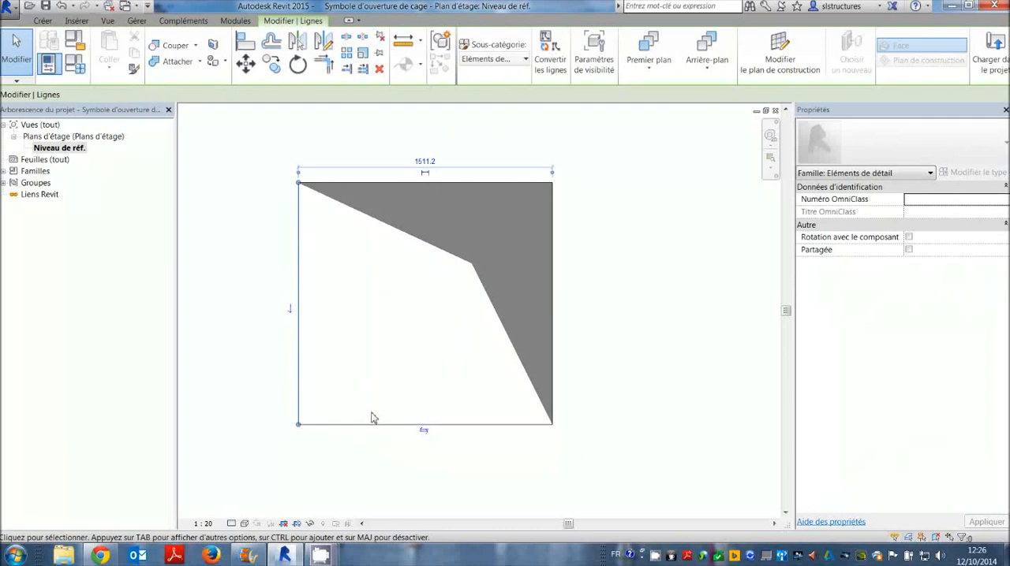
pyautogui.click(378, 424)
pyautogui.click(389, 365)
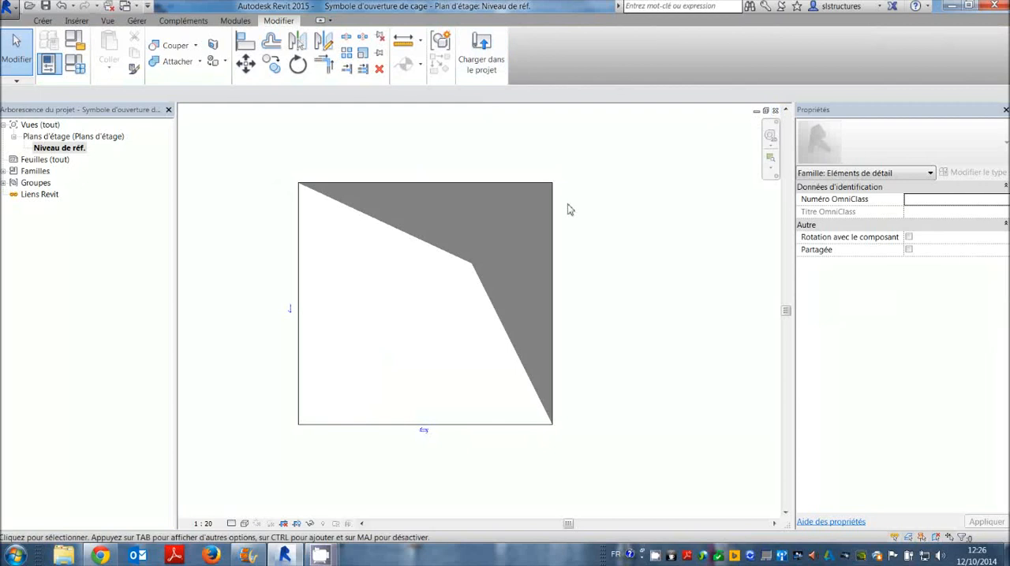
pyautogui.click(776, 110)
pyautogui.click(543, 285)
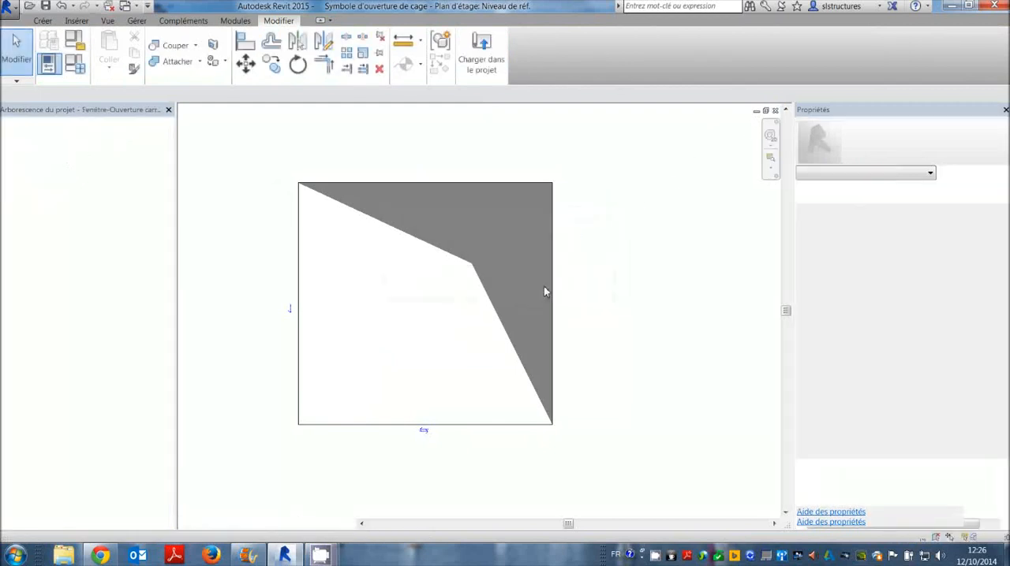
# Flip the symbol horizontally so its grey area lies on the left, and move it right to surround the opening's width.
pyautogui.click(377, 284)
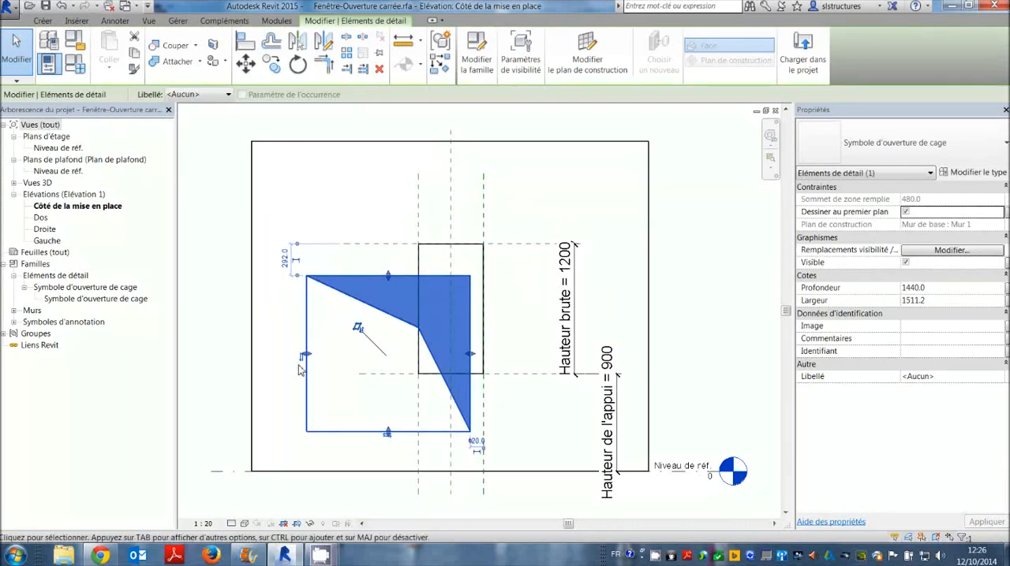
pyautogui.click(387, 438)
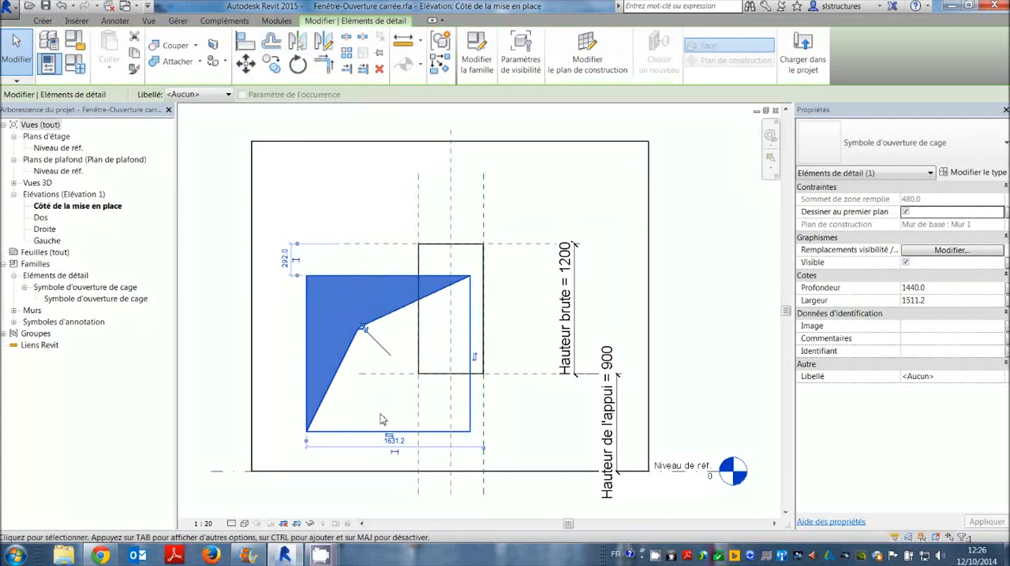
pyautogui.click(389, 438)
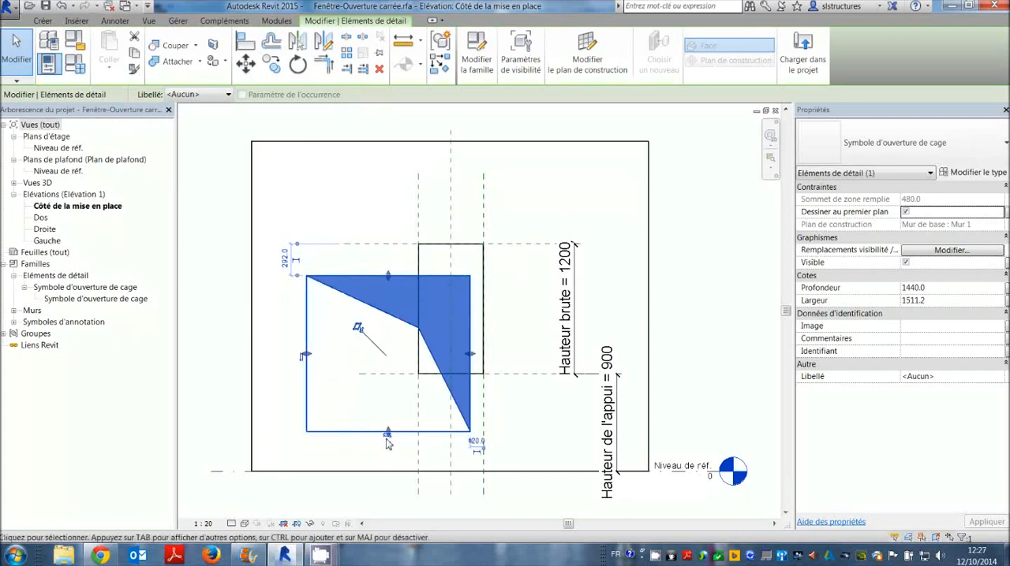
pyautogui.click(387, 438)
pyautogui.click(369, 265)
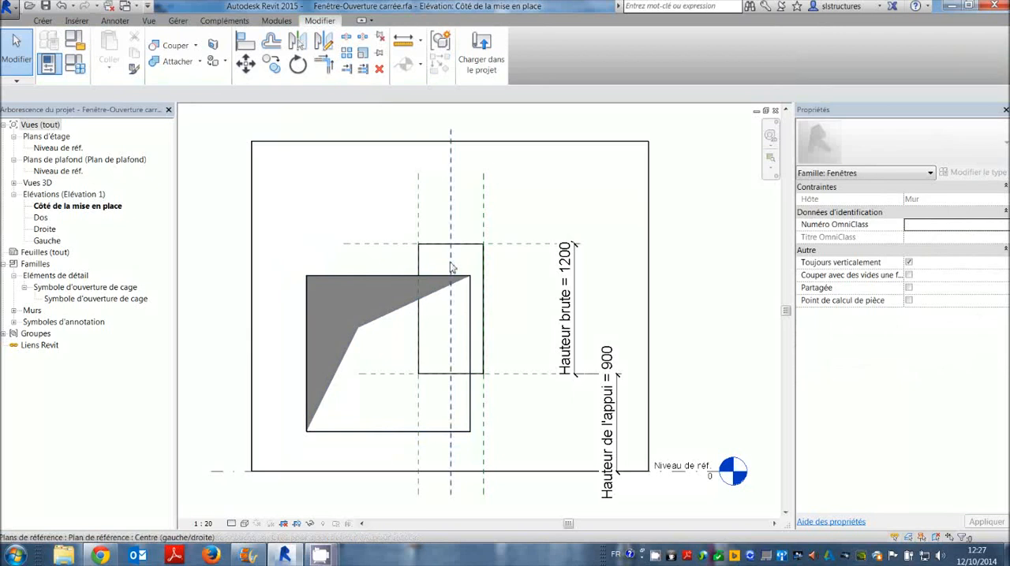
pyautogui.click(381, 277)
pyautogui.moveTo(383, 276); pyautogui.dragTo(422, 274)
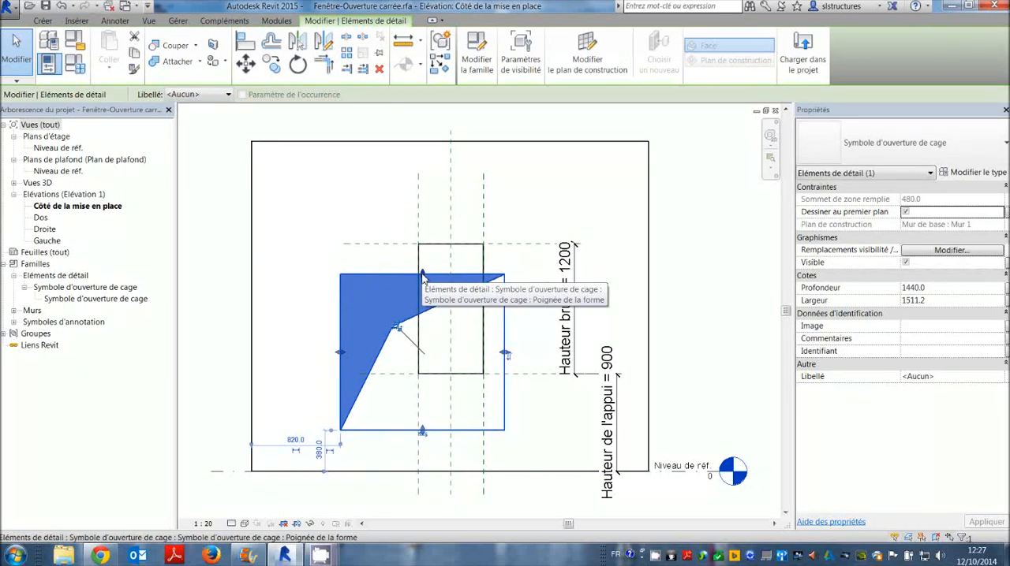
# Stretch the opening symbol's top edge up to the Haut reference plane and lock it there.
pyautogui.moveTo(421, 276); pyautogui.dragTo(424, 245)
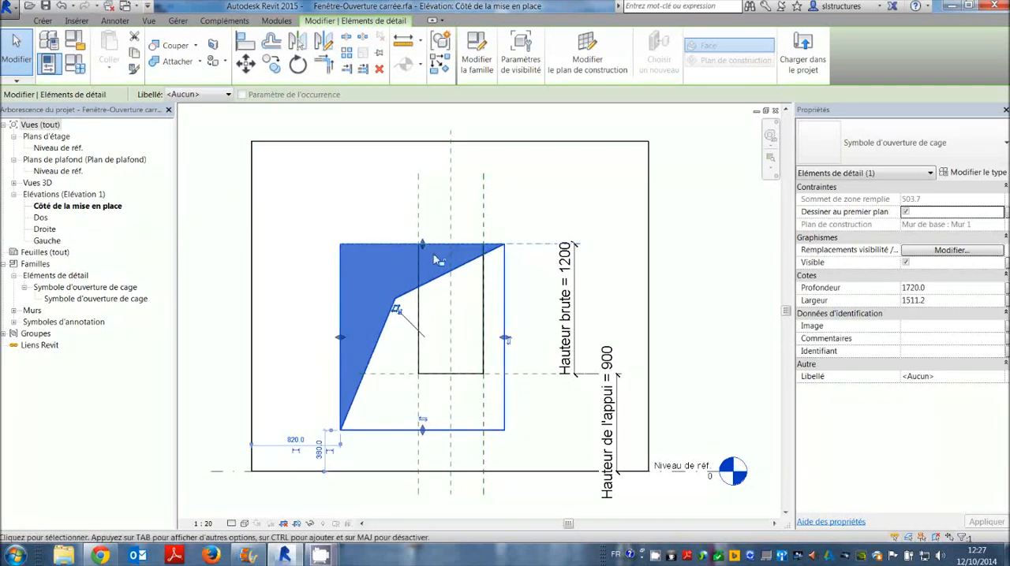
pyautogui.click(526, 284)
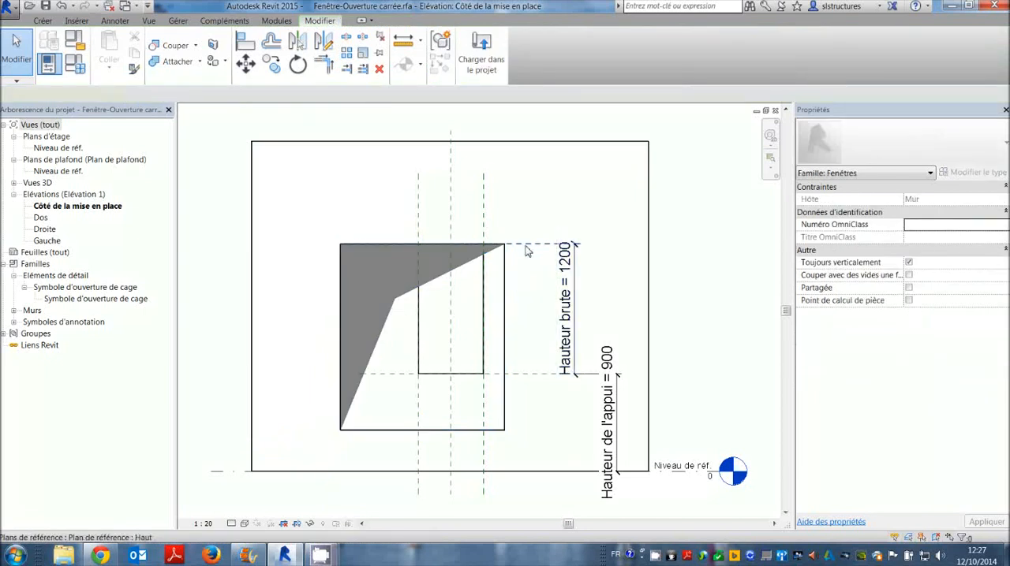
# Test the symbol's top alignment by moving the Haut reference plane slightly down, and undo that move.
pyautogui.click(511, 246)
pyautogui.moveTo(511, 246); pyautogui.dragTo(511, 260)
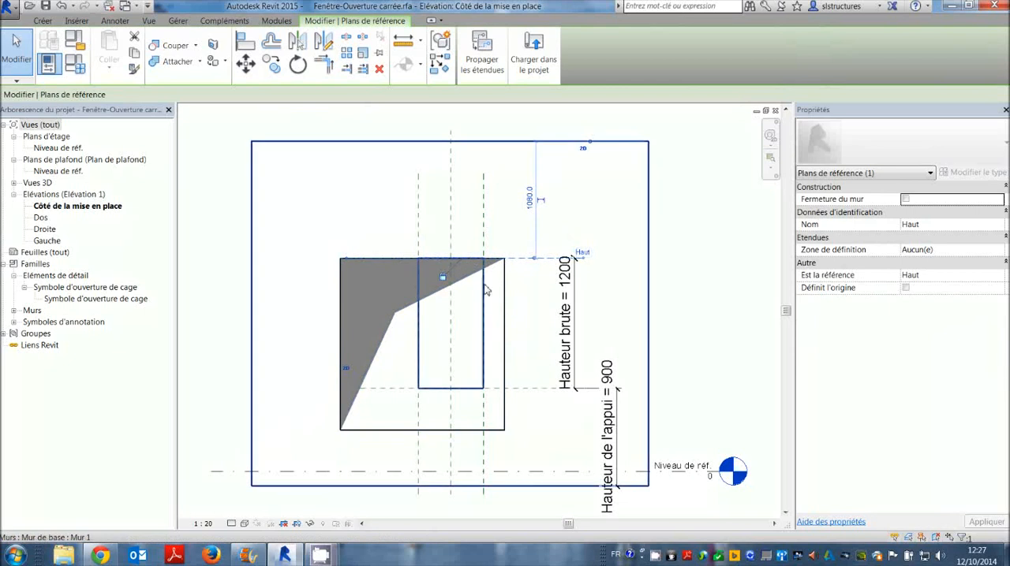
pyautogui.hotkey('ctrl', 'z')
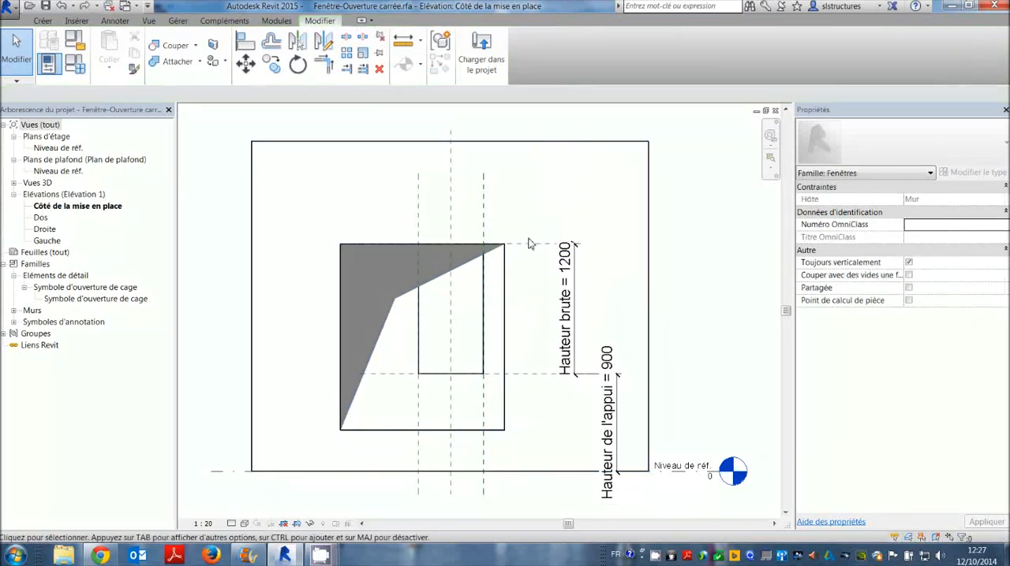
# Set the Hauteur brute dimension of the opening to 1300.
pyautogui.click(563, 304)
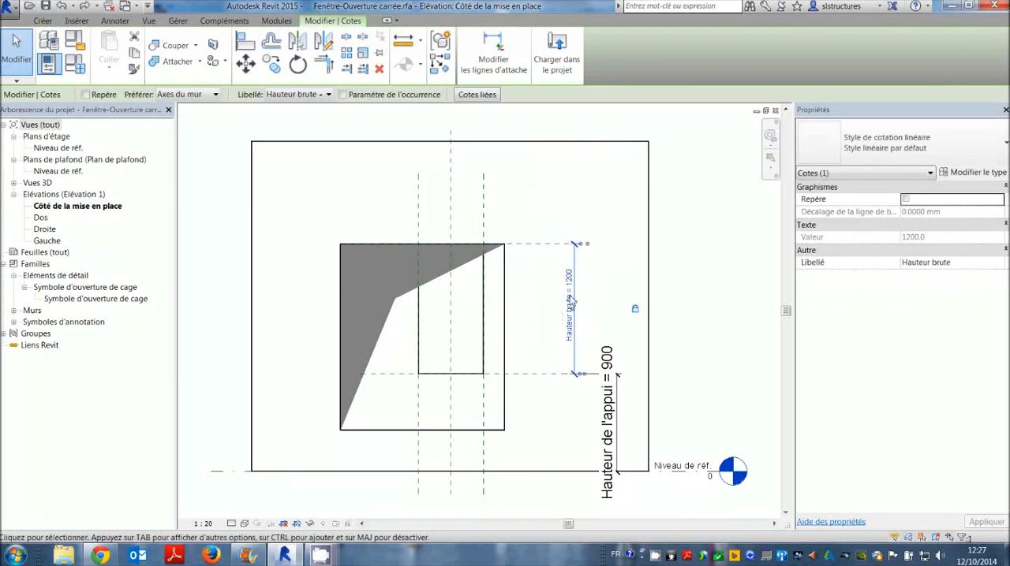
pyautogui.click(572, 301)
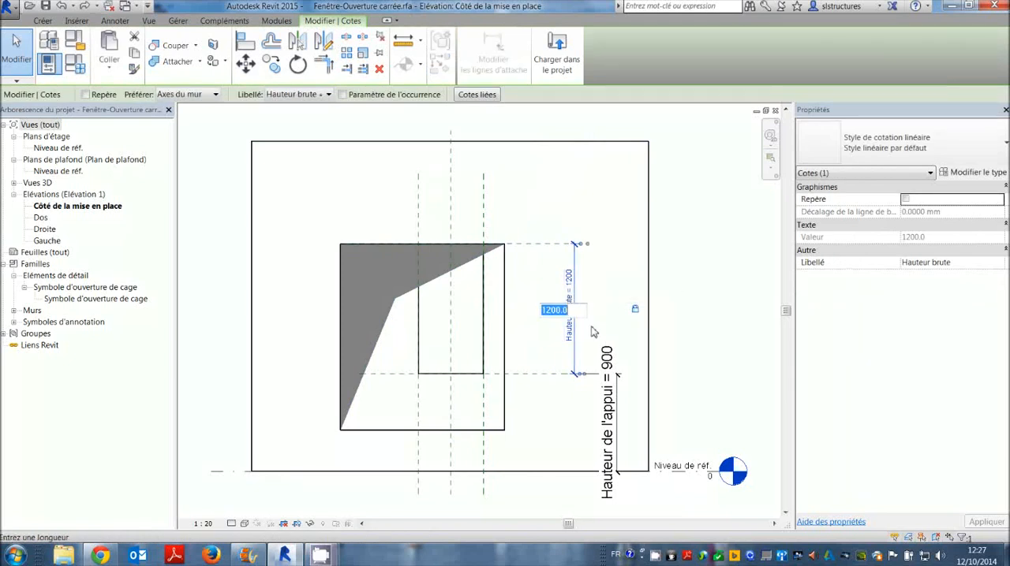
pyautogui.write('1300')
pyautogui.press('Return')
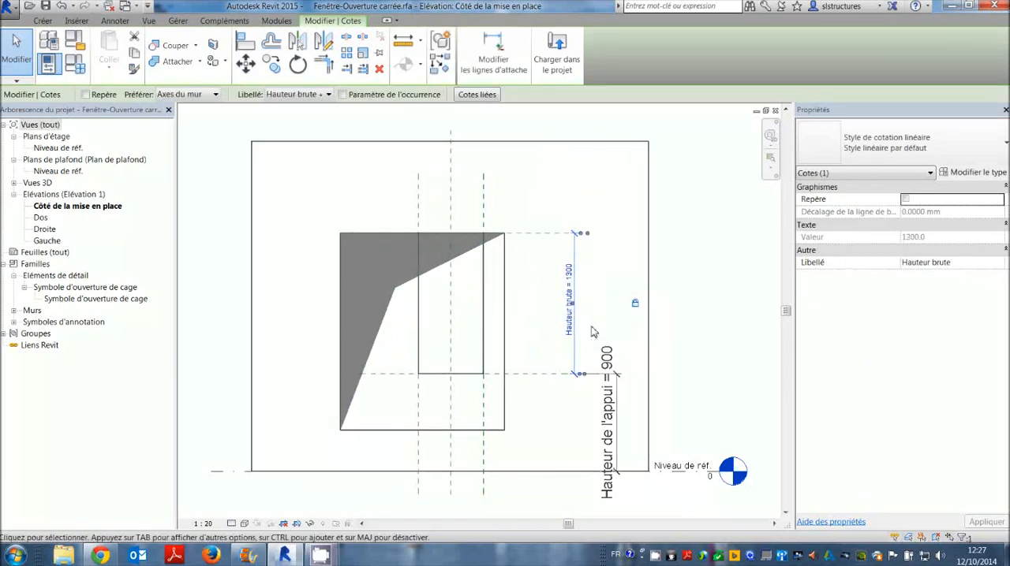
pyautogui.click(313, 258)
# Stretch the symbol's left, right and bottom edges onto the opening's side and sill reference planes and lock them there.
pyautogui.click(344, 293)
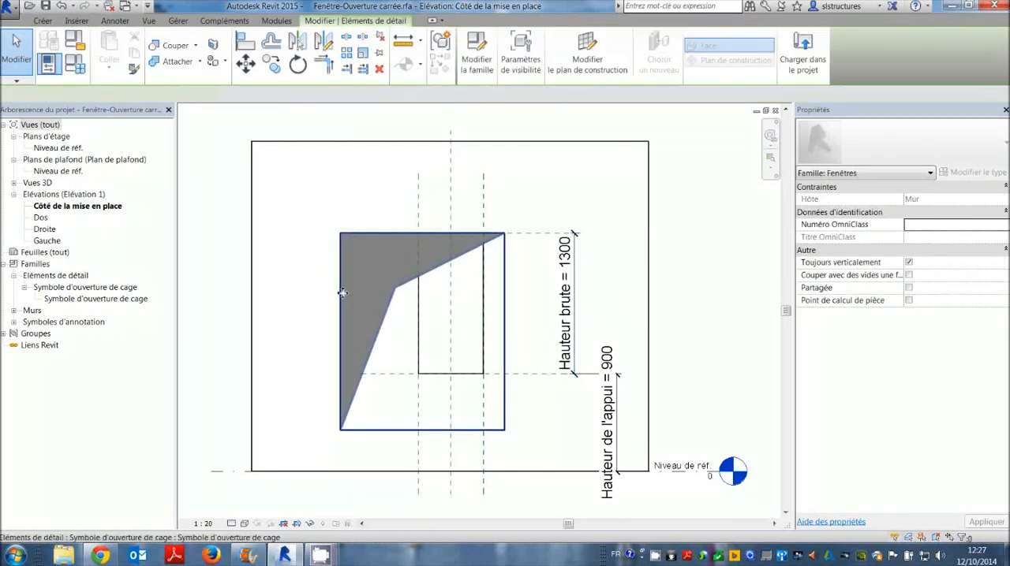
pyautogui.moveTo(336, 334); pyautogui.dragTo(423, 340)
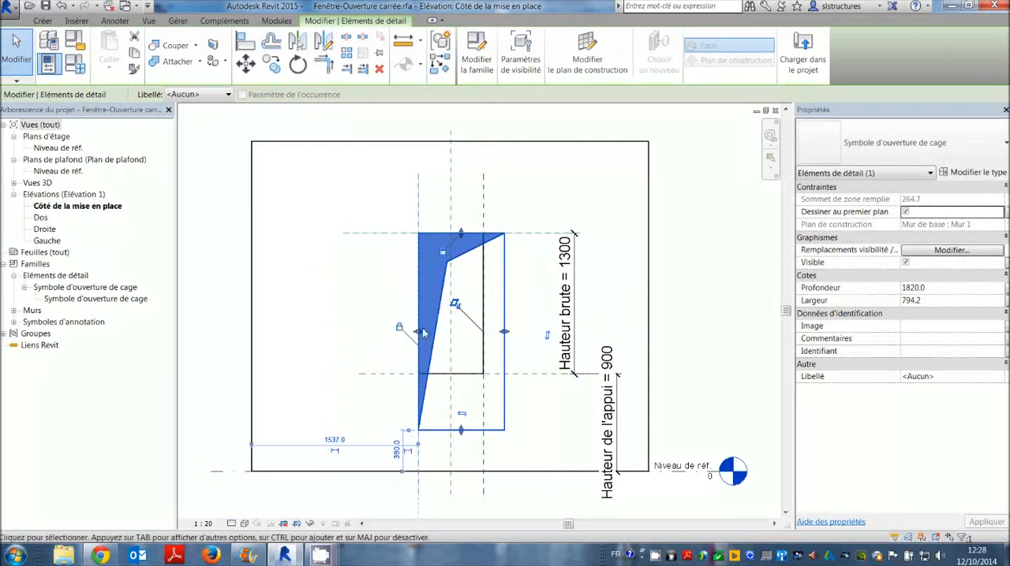
pyautogui.moveTo(507, 338); pyautogui.dragTo(483, 337)
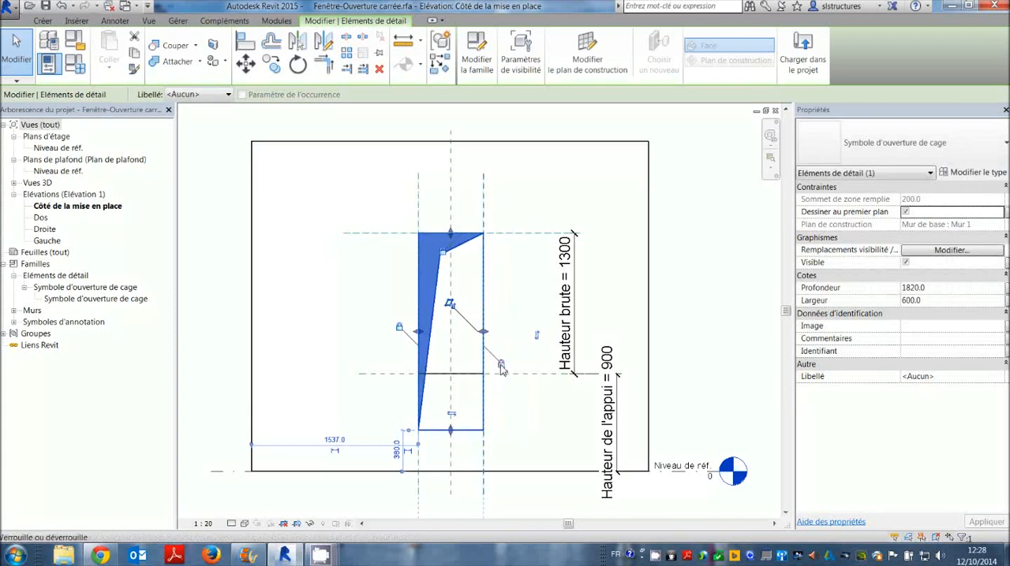
pyautogui.moveTo(450, 430); pyautogui.dragTo(456, 381)
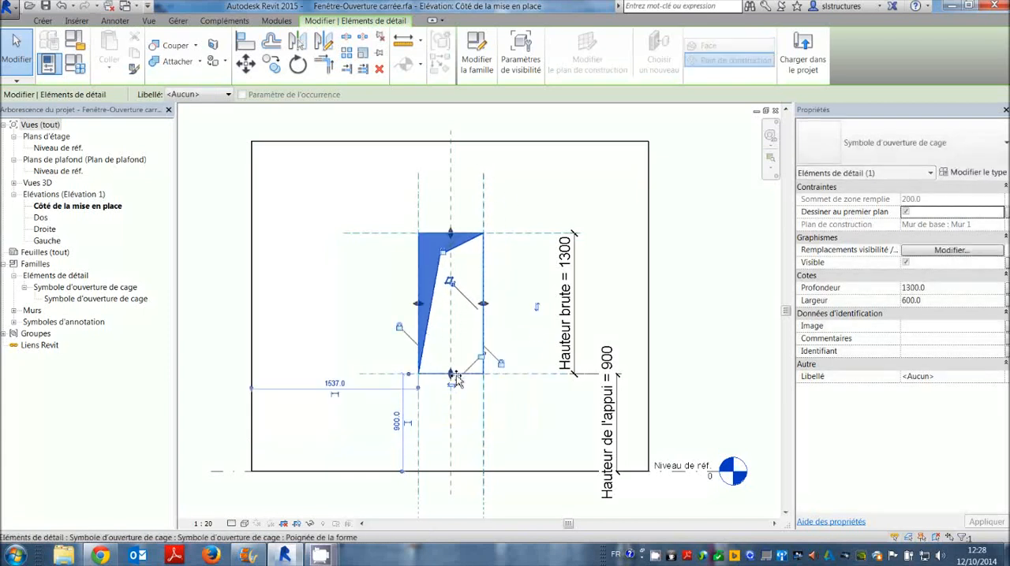
pyautogui.click(507, 341)
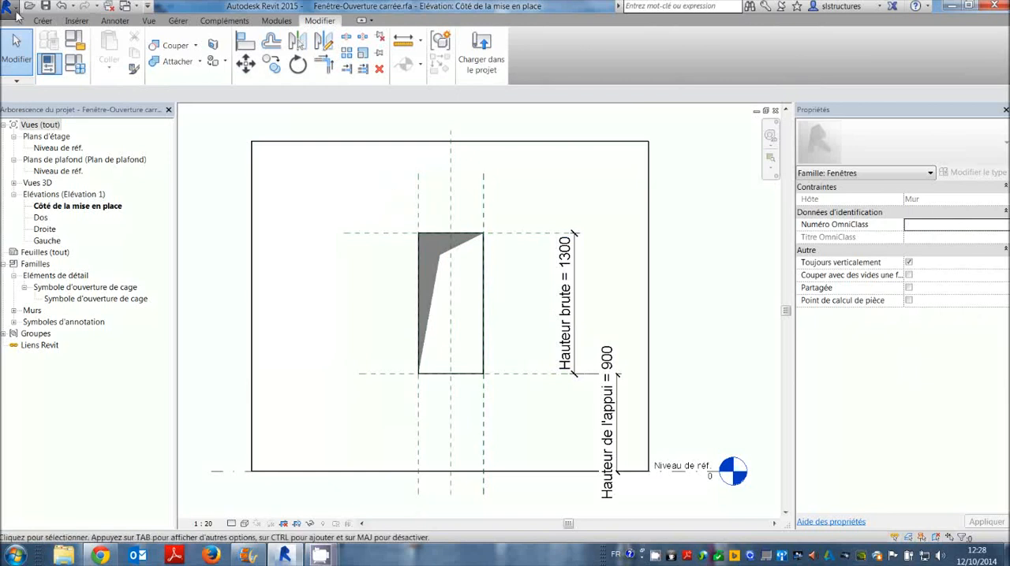
pyautogui.click(14, 11)
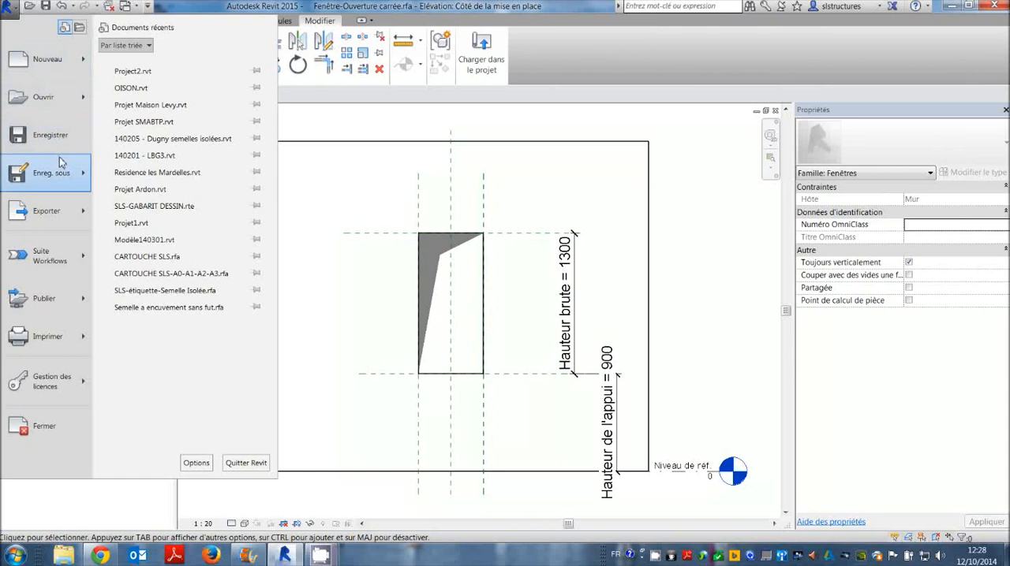
pyautogui.moveTo(61, 166)
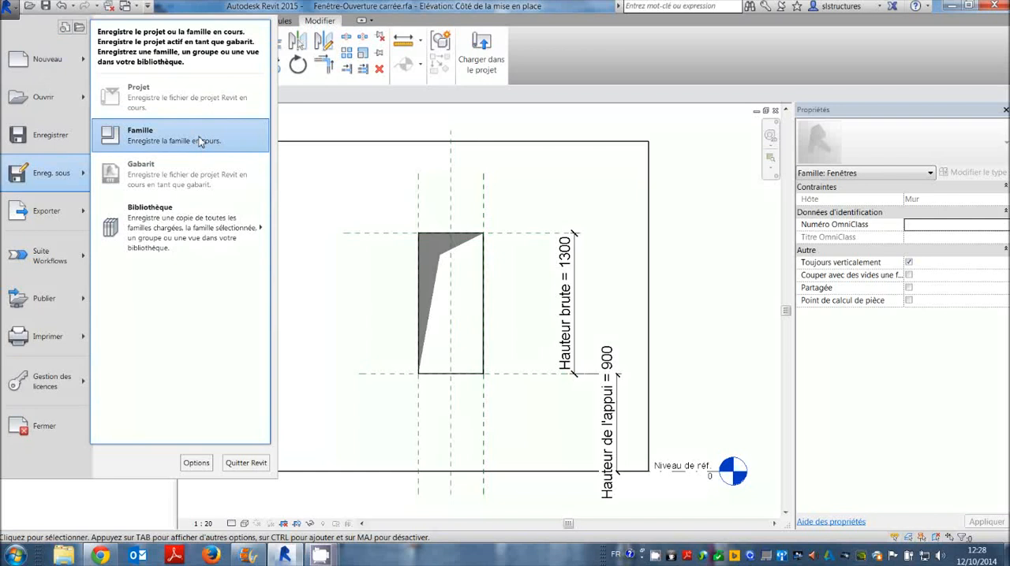
pyautogui.click(332, 130)
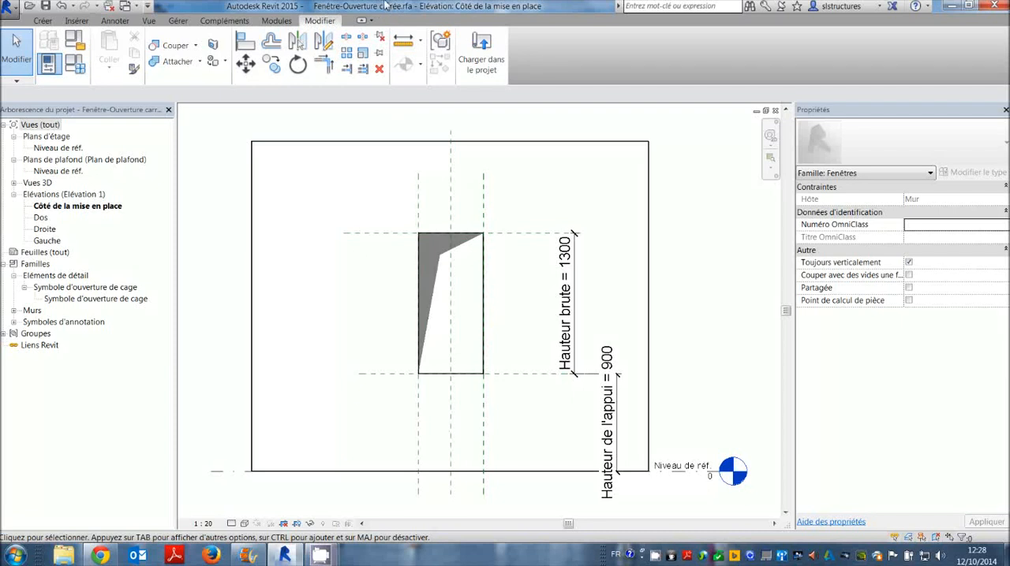
# Load the window family into Project2, replacing the existing version, and check the window symbols across the Est elevation.
pyautogui.click(470, 47)
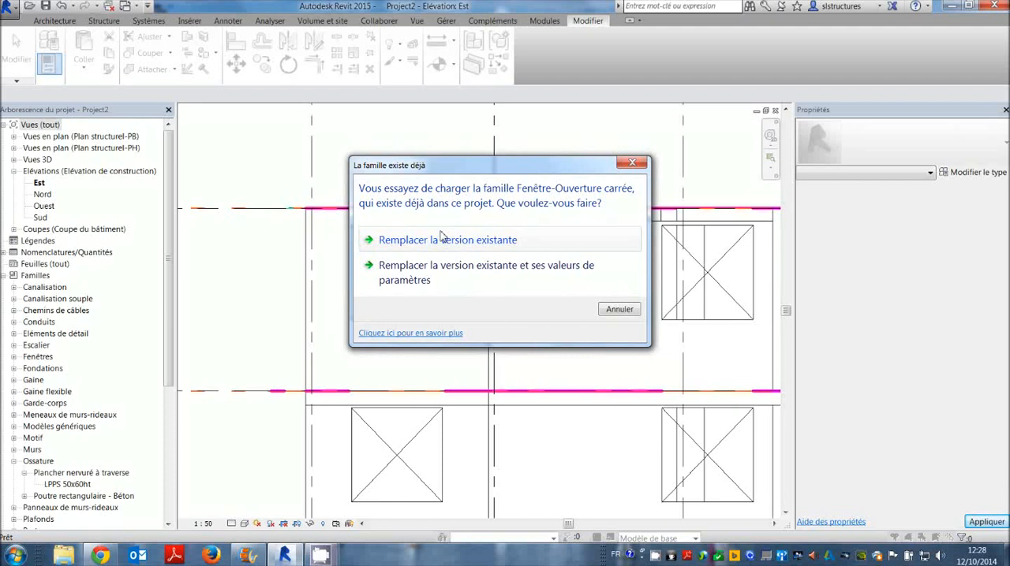
pyautogui.click(509, 243)
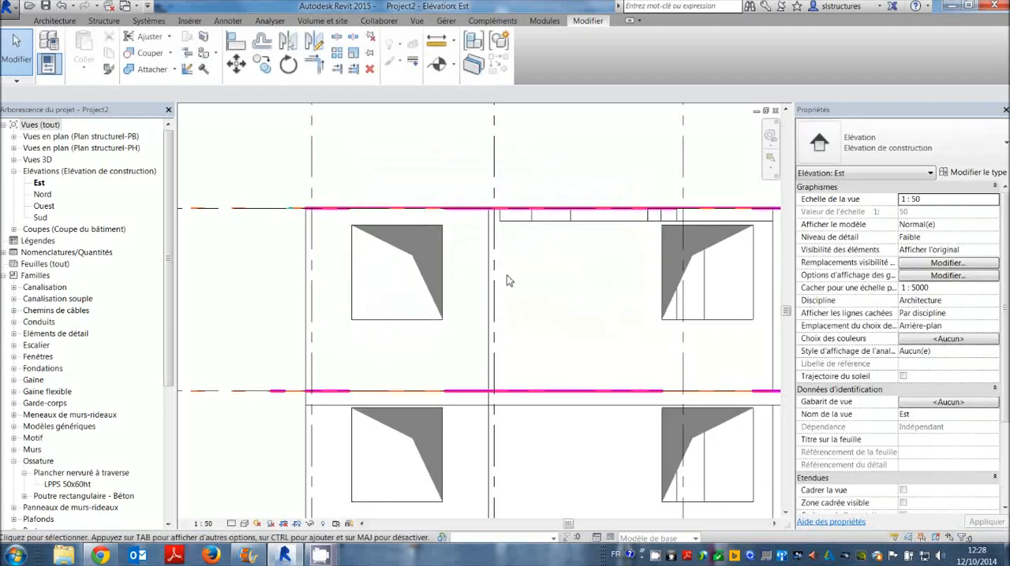
pyautogui.moveTo(508, 281); pyautogui.dragTo(335, 244, button='middle')
pyautogui.scroll(-2, 395, 266)
pyautogui.moveTo(455, 292); pyautogui.dragTo(480, 367, button='middle')
pyautogui.scroll(3, 339, 315)
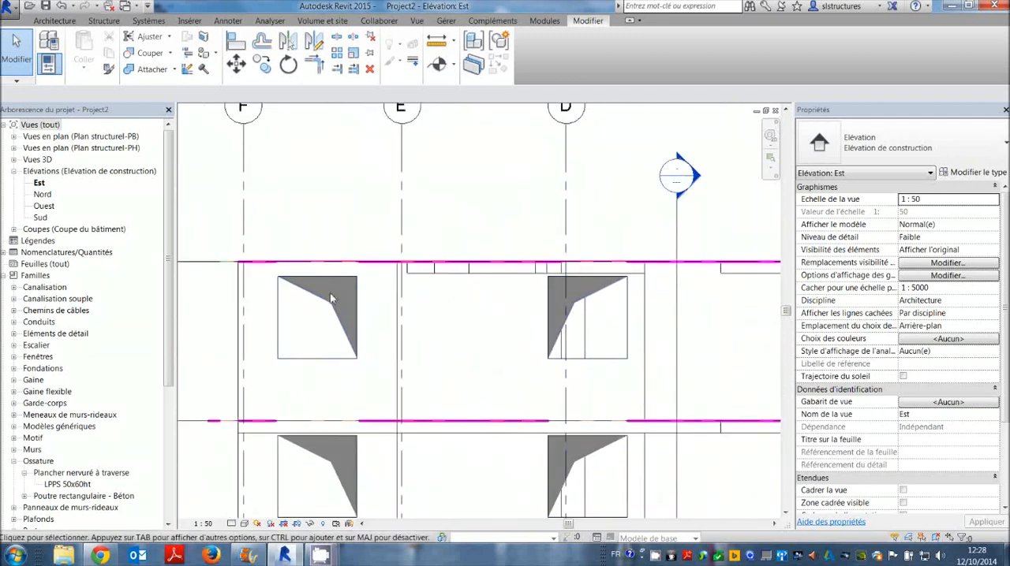
pyautogui.scroll(-2, 331, 295)
pyautogui.scroll(-1, 277, 324)
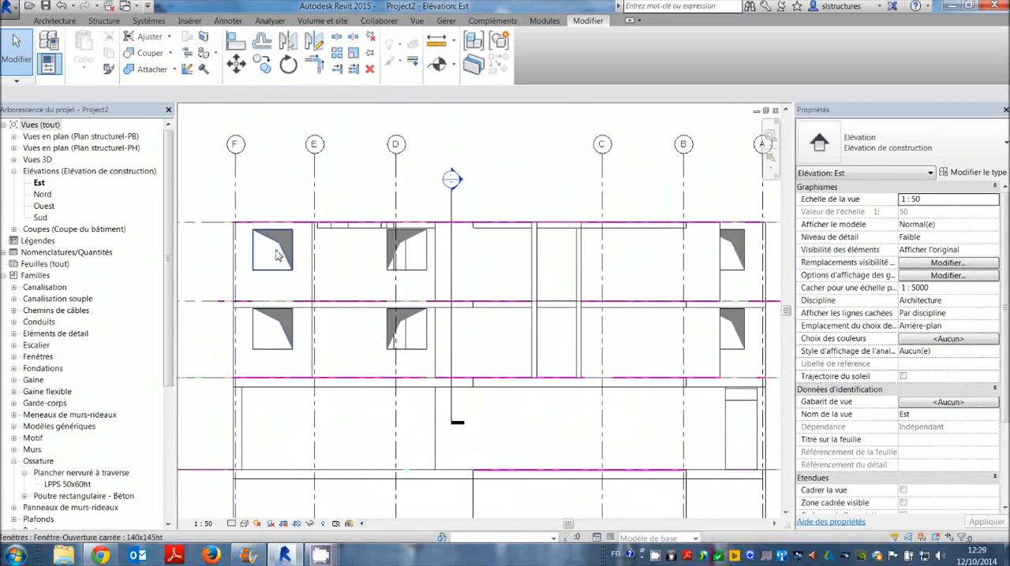
pyautogui.scroll(-1, 489, 292)
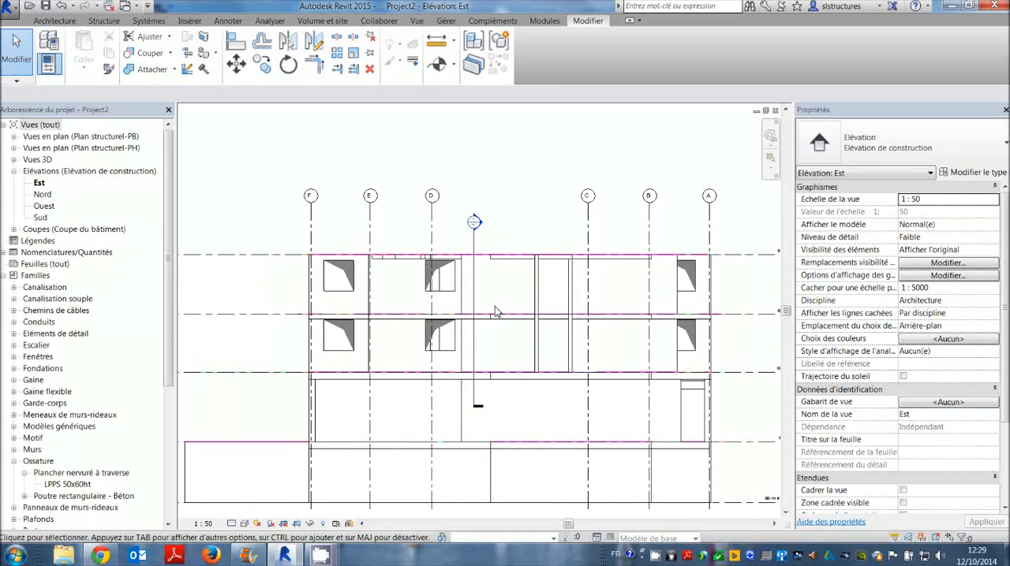
# Open the project's {3D} view and look closely at the building's upper floors and window openings.
pyautogui.click(13, 160)
pyautogui.doubleClick(41, 171)
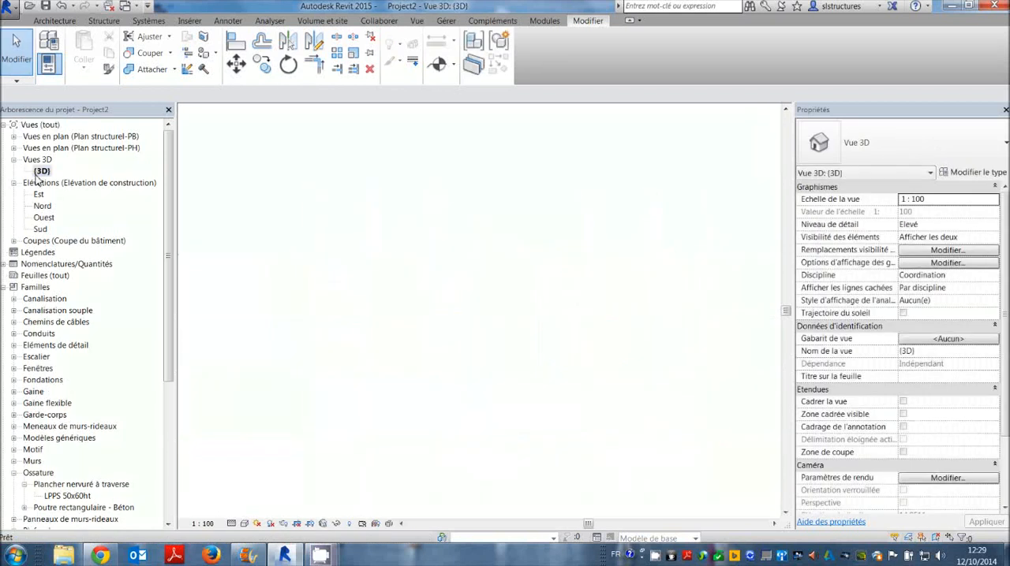
pyautogui.scroll(4, 479, 238)
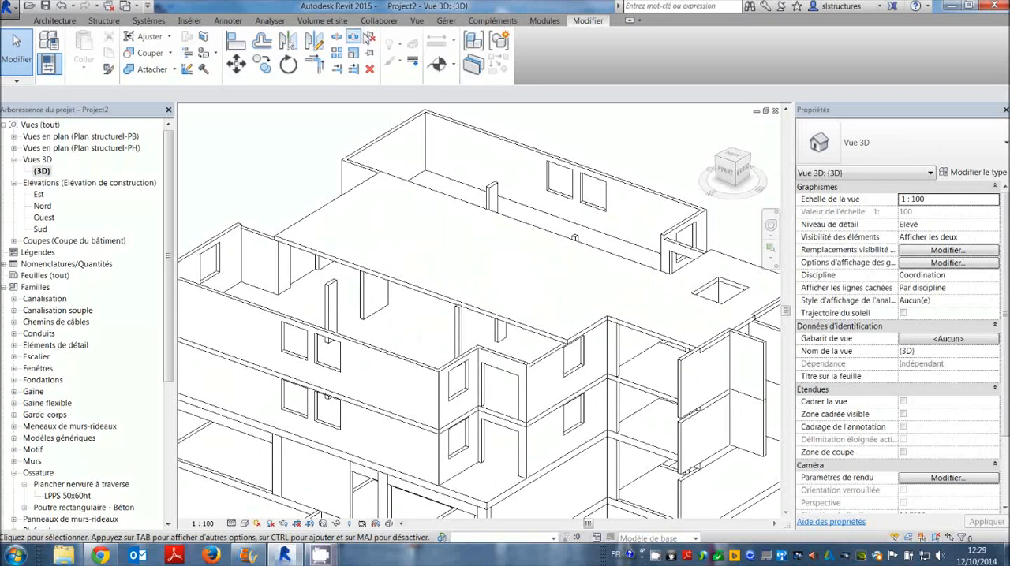
pyautogui.click(105, 21)
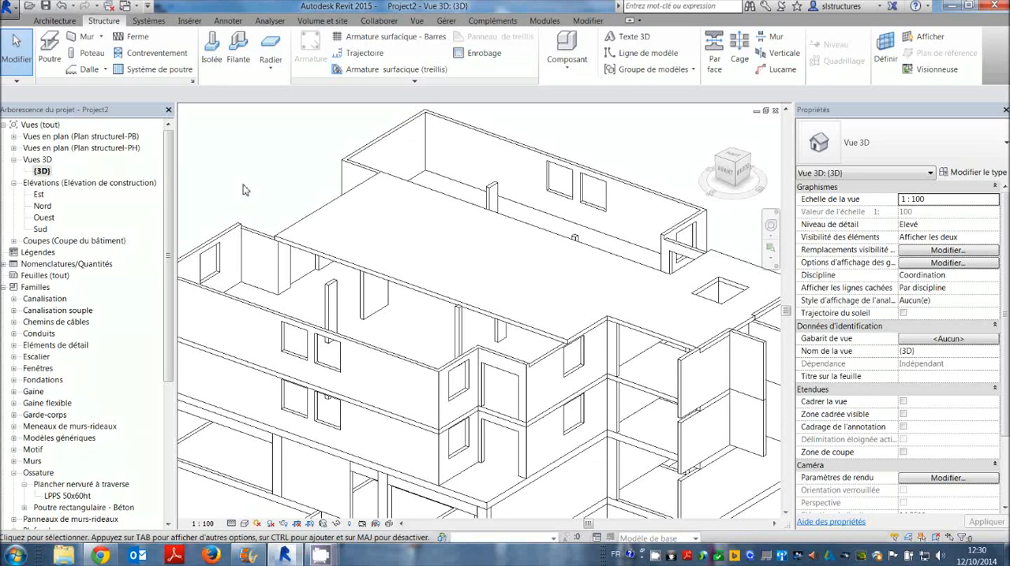
# Start a new family and look through the templates in the Annotations folder.
pyautogui.click(11, 8)
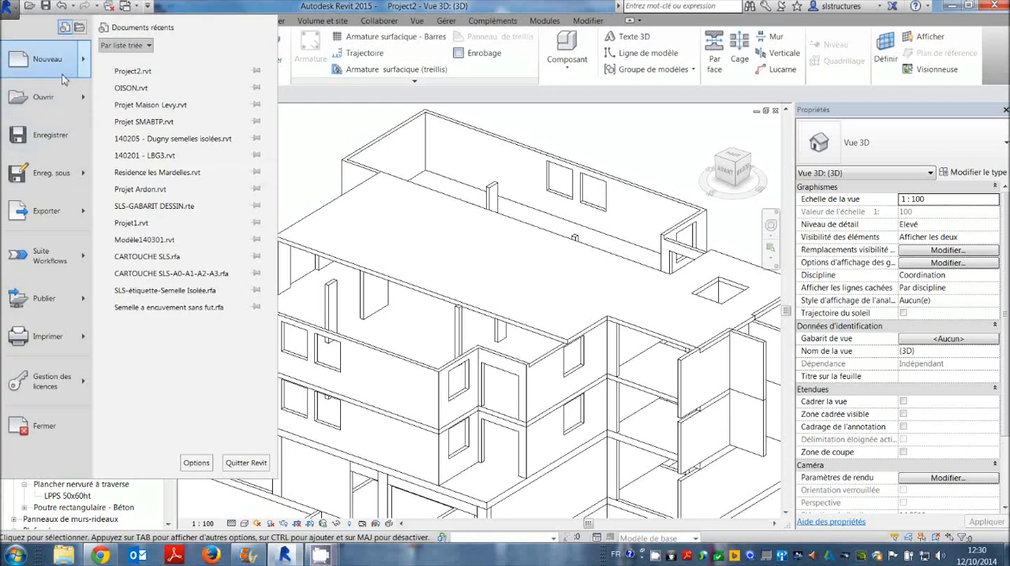
pyautogui.moveTo(62, 73)
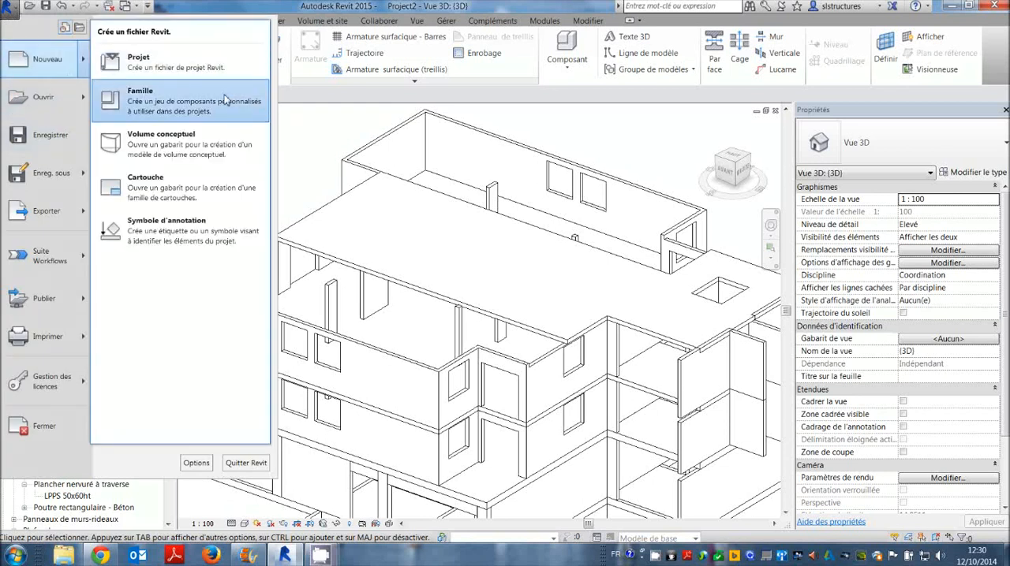
pyautogui.click(180, 98)
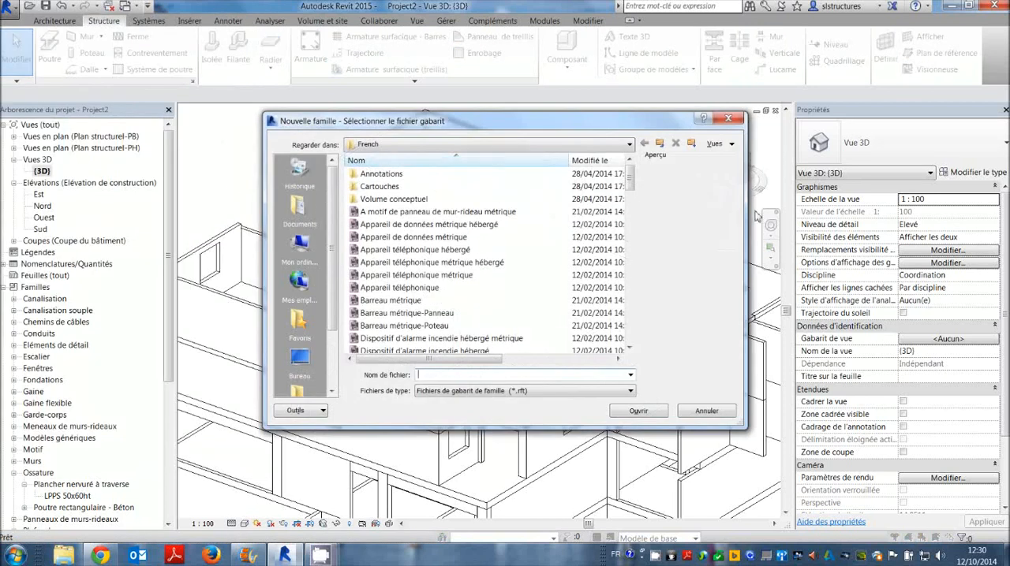
pyautogui.moveTo(632, 182); pyautogui.dragTo(631, 180)
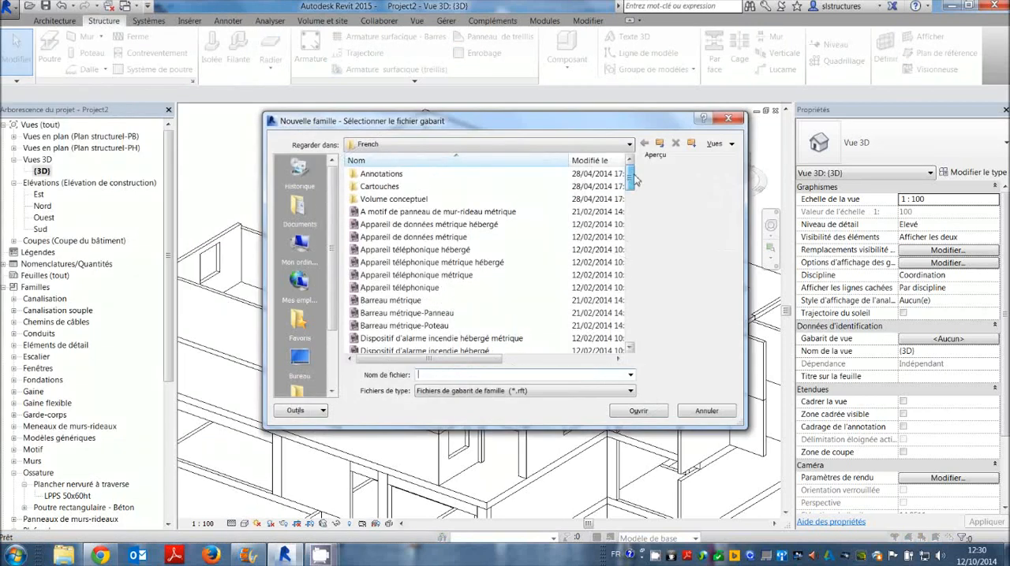
pyautogui.doubleClick(372, 173)
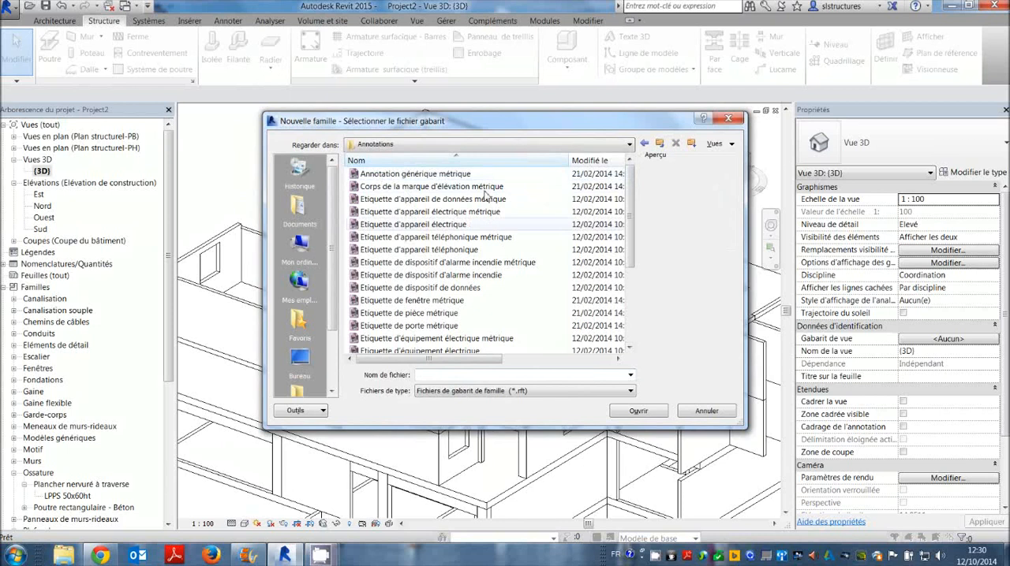
pyautogui.moveTo(634, 177)
pyautogui.mouseDown()
pyautogui.moveTo(635, 219)
pyautogui.moveTo(635, 177)
pyautogui.mouseUp()
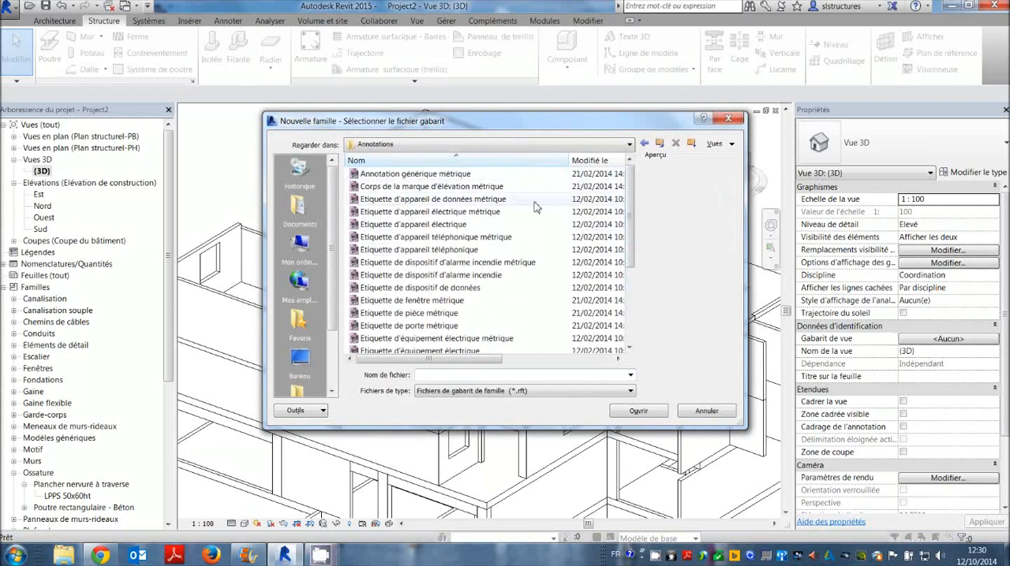
# Check the Volume conceptuel template folder, and browse the French family templates as far as the Modèle générique métrique ones.
pyautogui.click(661, 144)
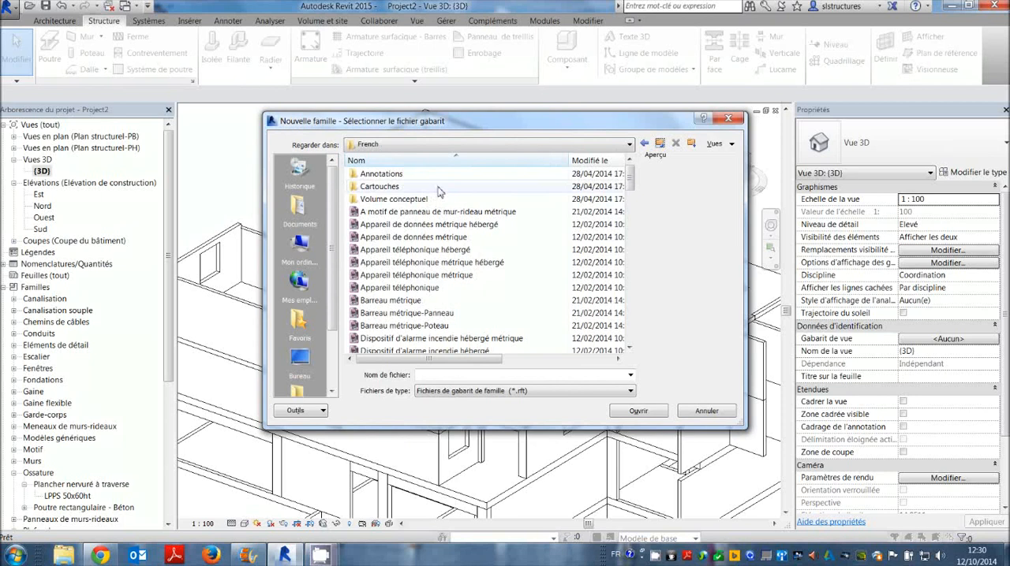
pyautogui.click(359, 201)
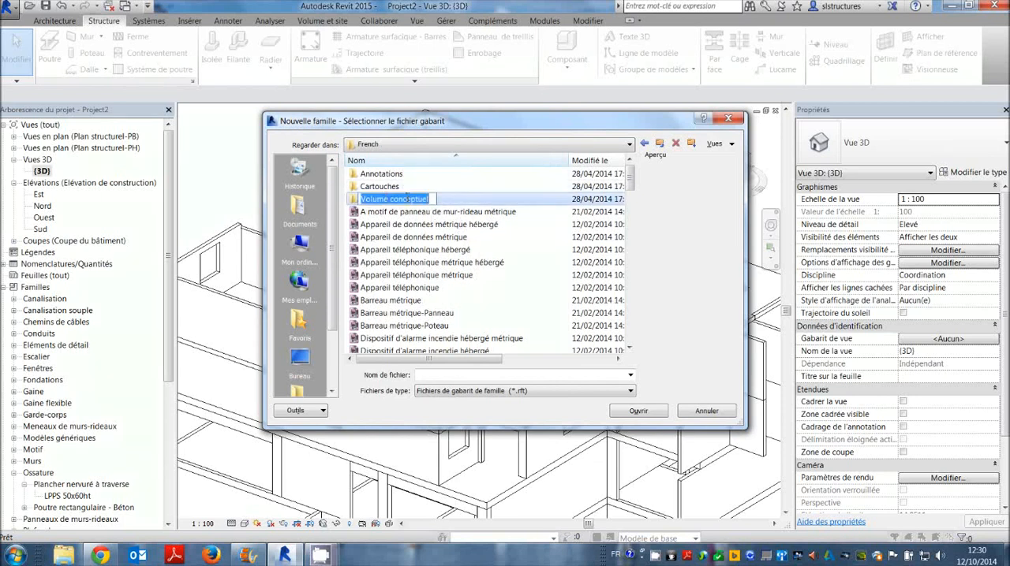
pyautogui.doubleClick(359, 199)
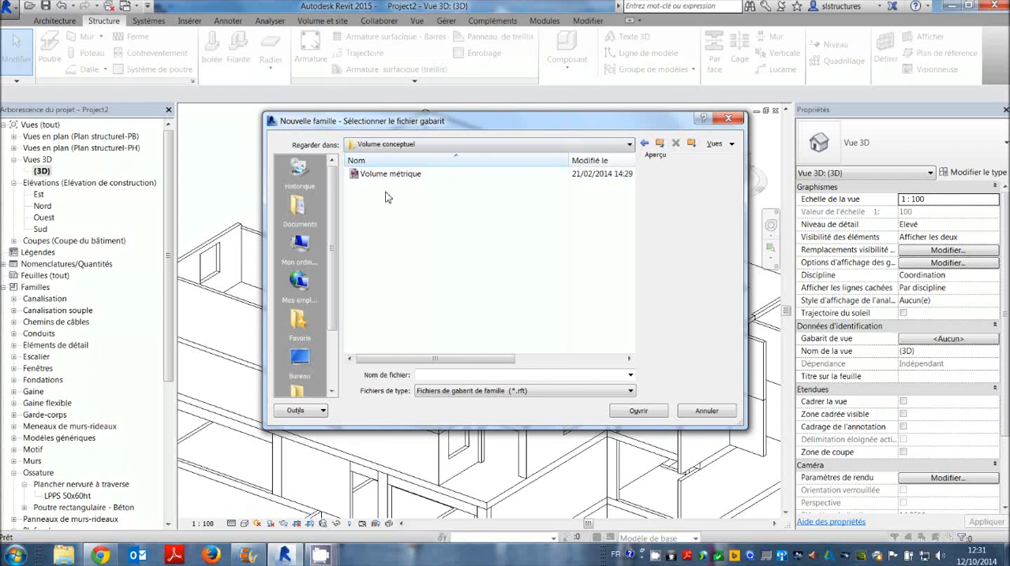
pyautogui.click(664, 143)
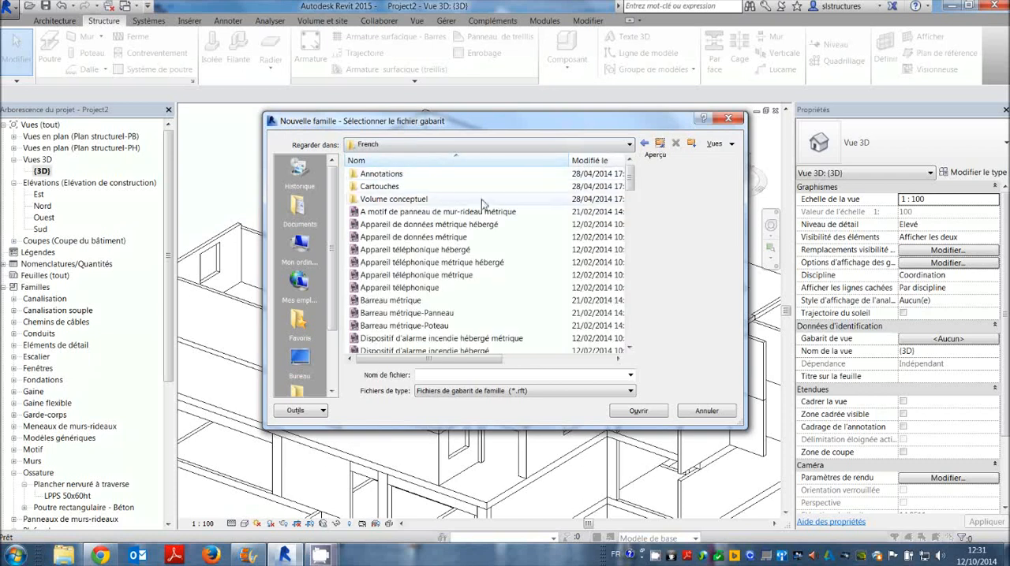
pyautogui.moveTo(629, 178)
pyautogui.mouseDown()
pyautogui.moveTo(639, 273)
pyautogui.moveTo(635, 222)
pyautogui.mouseUp()
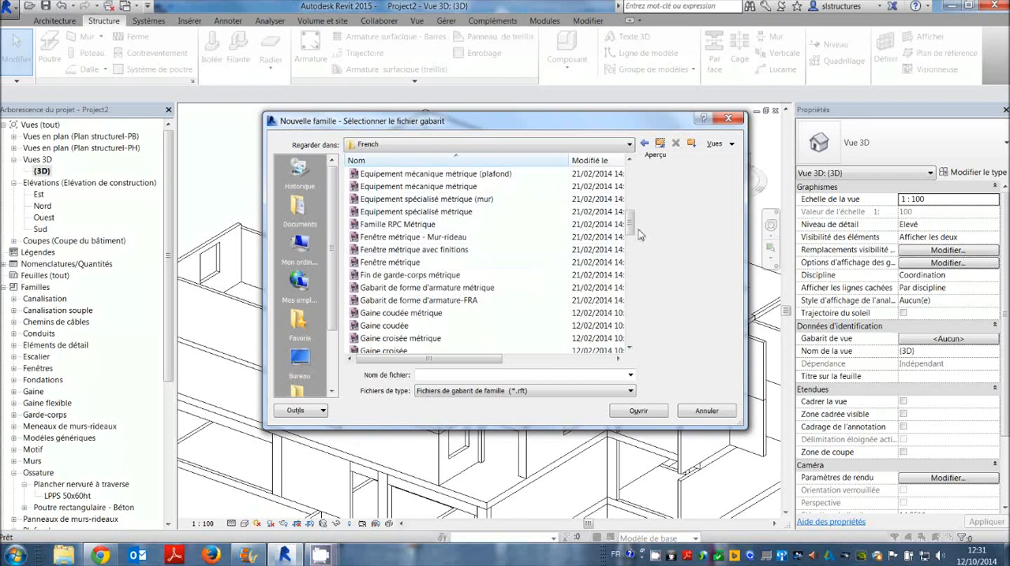
pyautogui.moveTo(636, 224); pyautogui.dragTo(634, 287)
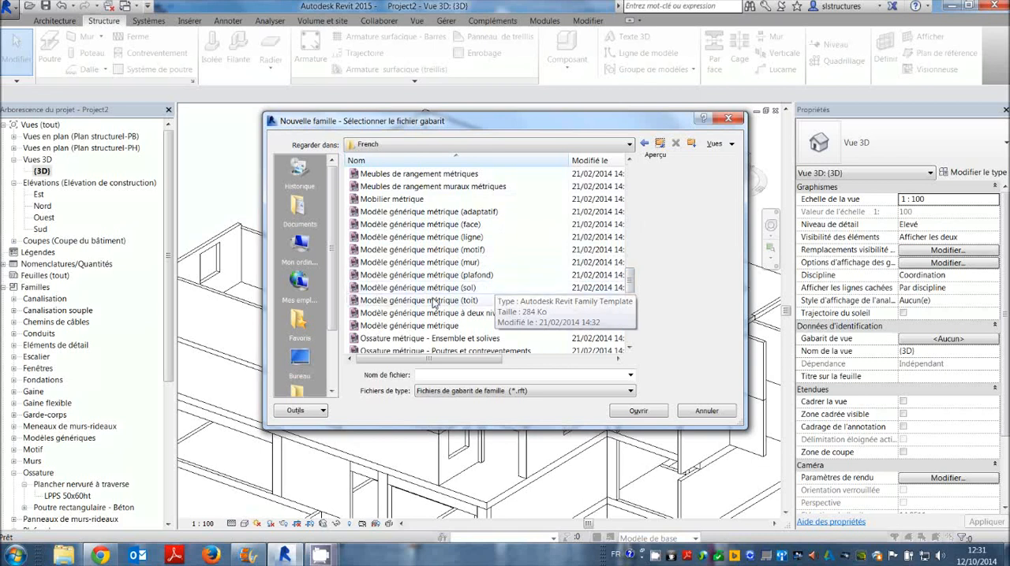
# Create a new family from the Modèle générique métrique (sol) template.
pyautogui.click(471, 289)
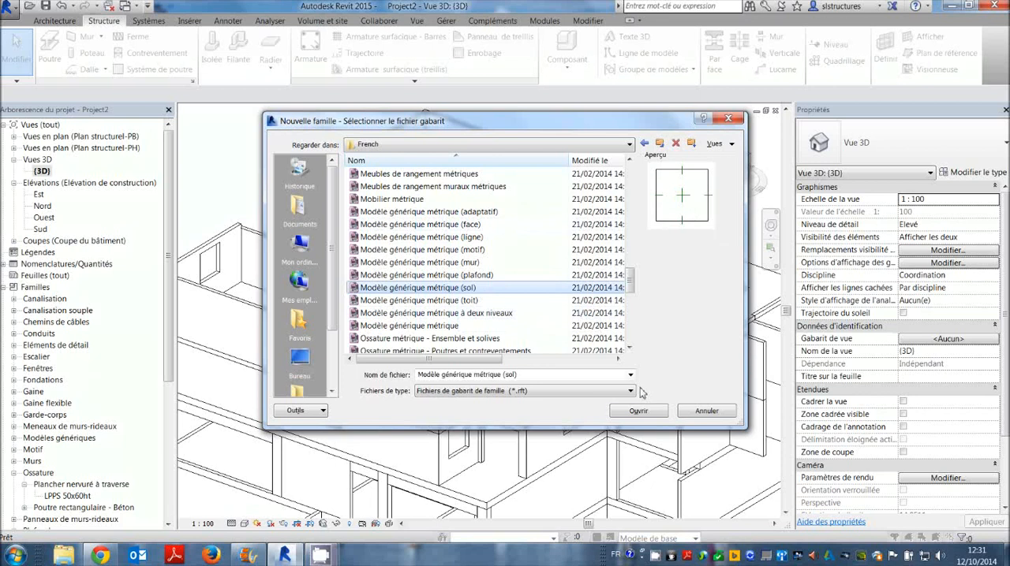
pyautogui.click(637, 411)
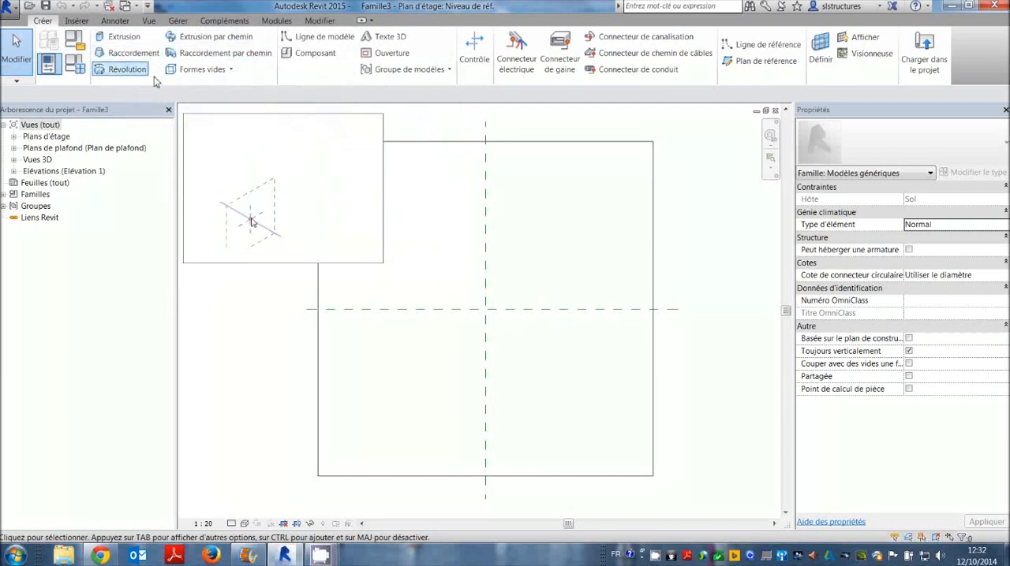
# Create a 250 mm deep void extrusion from a rectangle about 1960 by 2060 mm around the floor's reference plane intersection.
pyautogui.click(229, 71)
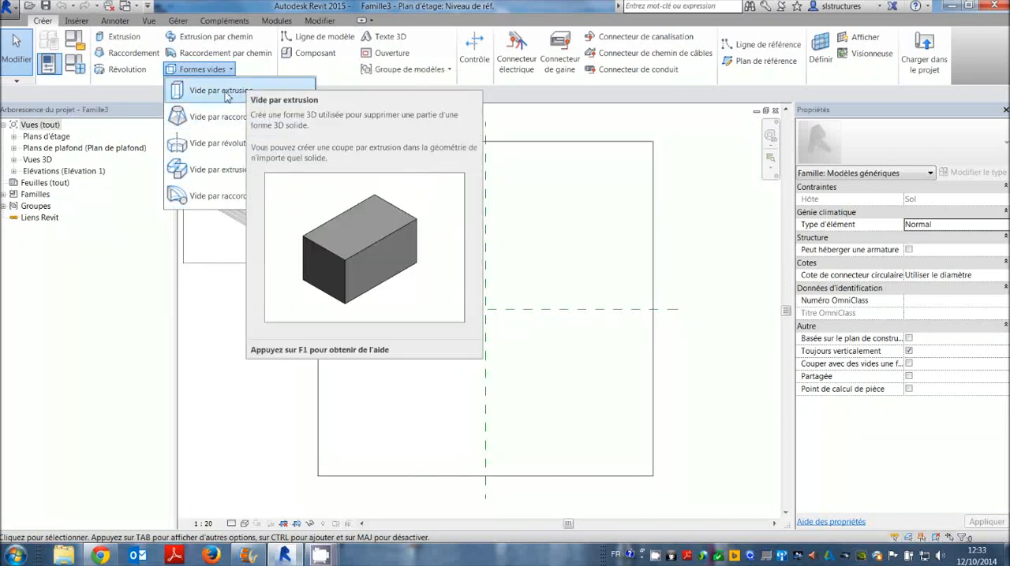
pyautogui.click(227, 93)
pyautogui.moveTo(482, 240)
pyautogui.mouseDown(button='middle')
pyautogui.moveTo(487, 301)
pyautogui.moveTo(519, 233)
pyautogui.mouseUp(button='middle')
pyautogui.scroll(-1, 484, 296)
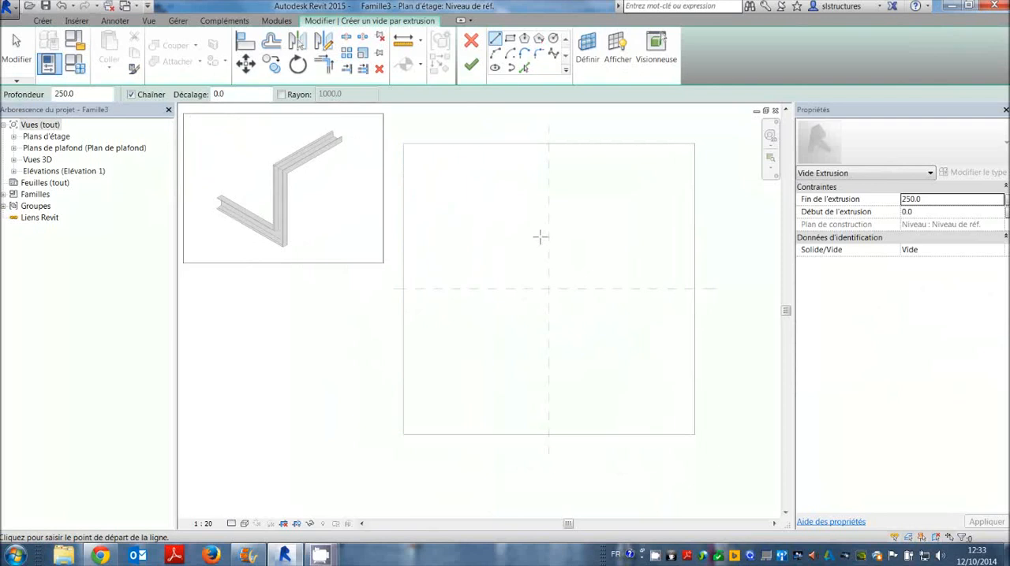
pyautogui.moveTo(540, 236); pyautogui.dragTo(514, 241, button='middle')
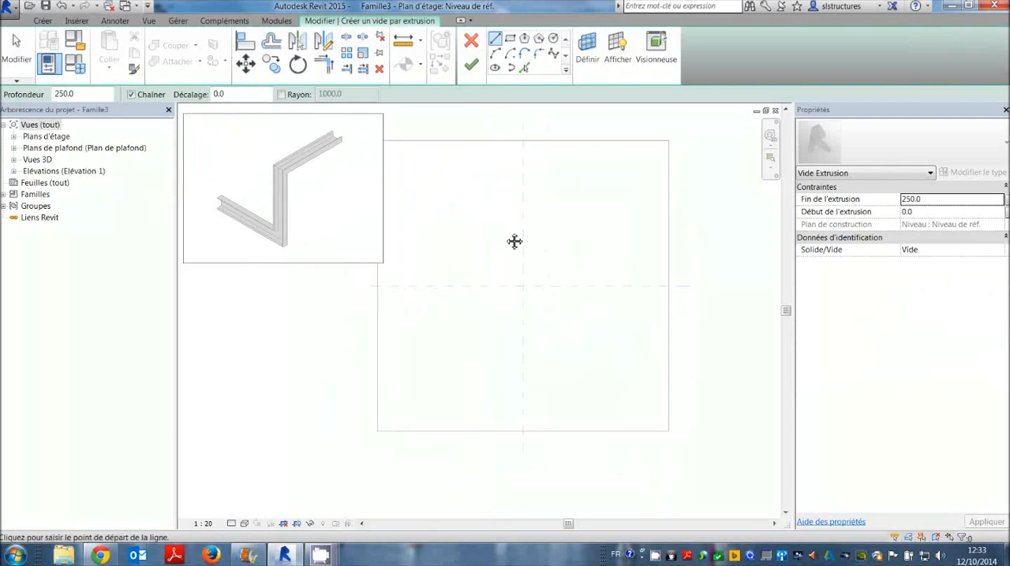
pyautogui.click(511, 39)
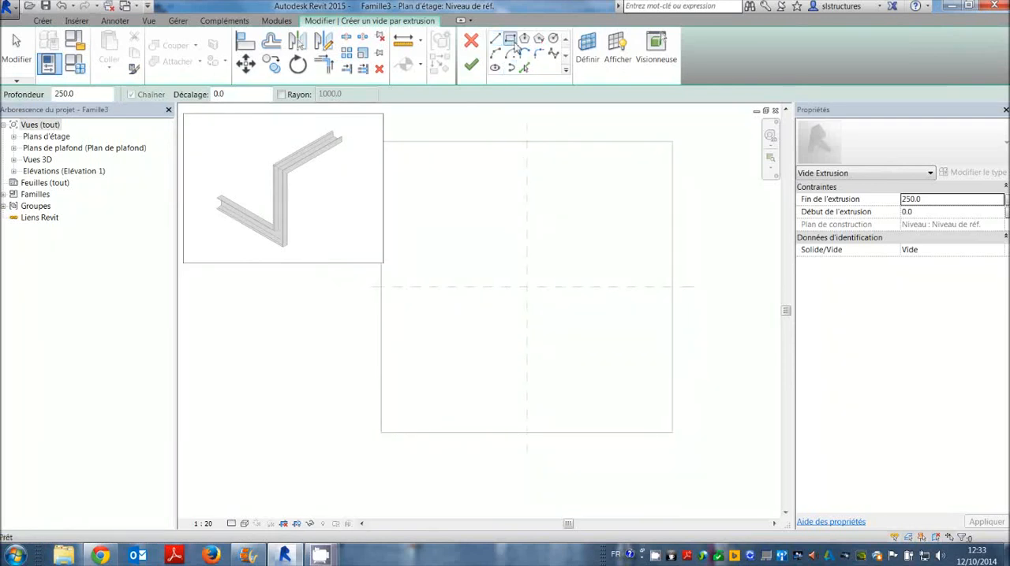
pyautogui.click(456, 203)
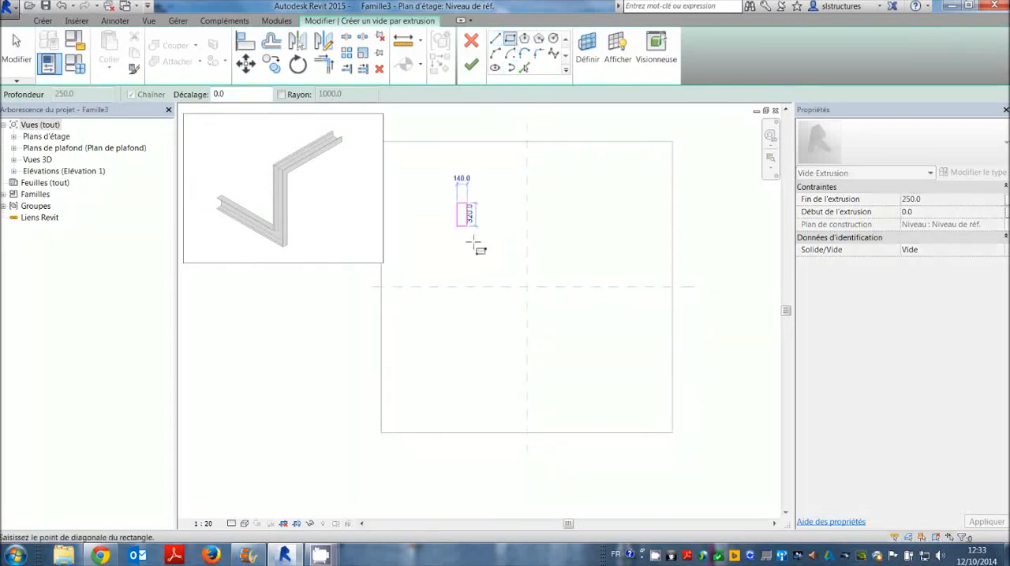
pyautogui.click(600, 352)
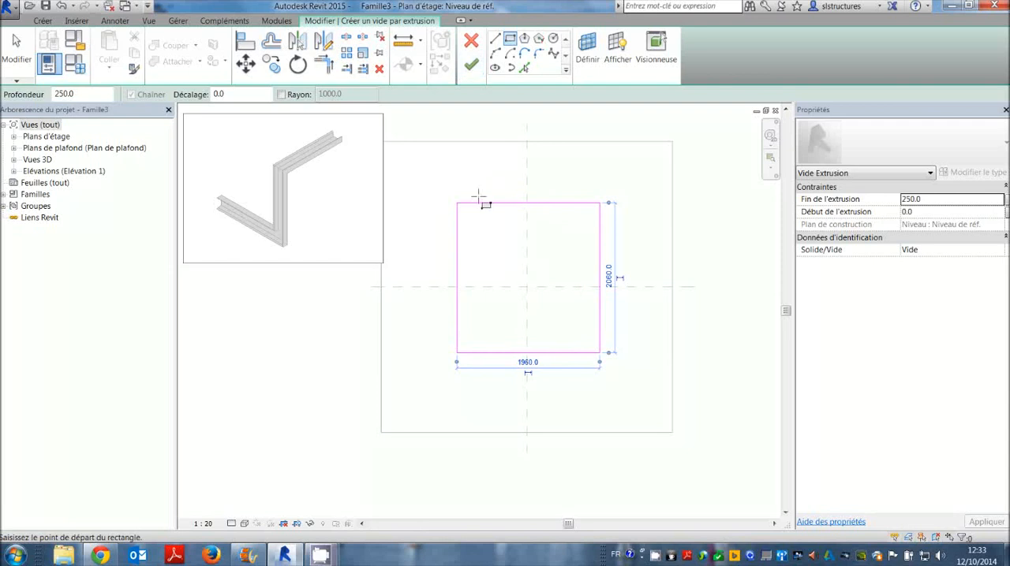
pyautogui.click(471, 65)
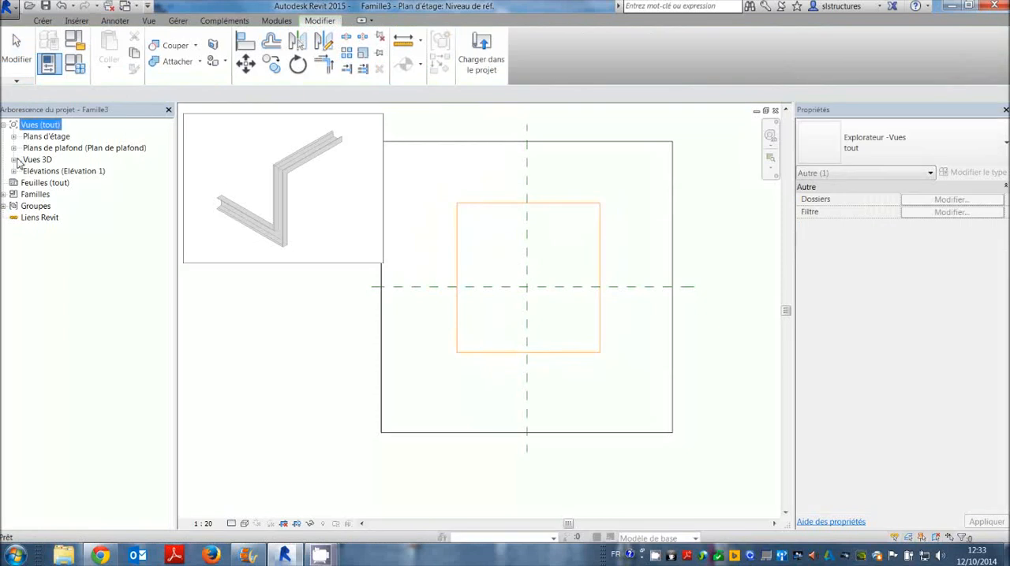
# Open the 3D view Vue 1 and check the void extrusion against the floor slab.
pyautogui.click(13, 160)
pyautogui.doubleClick(43, 170)
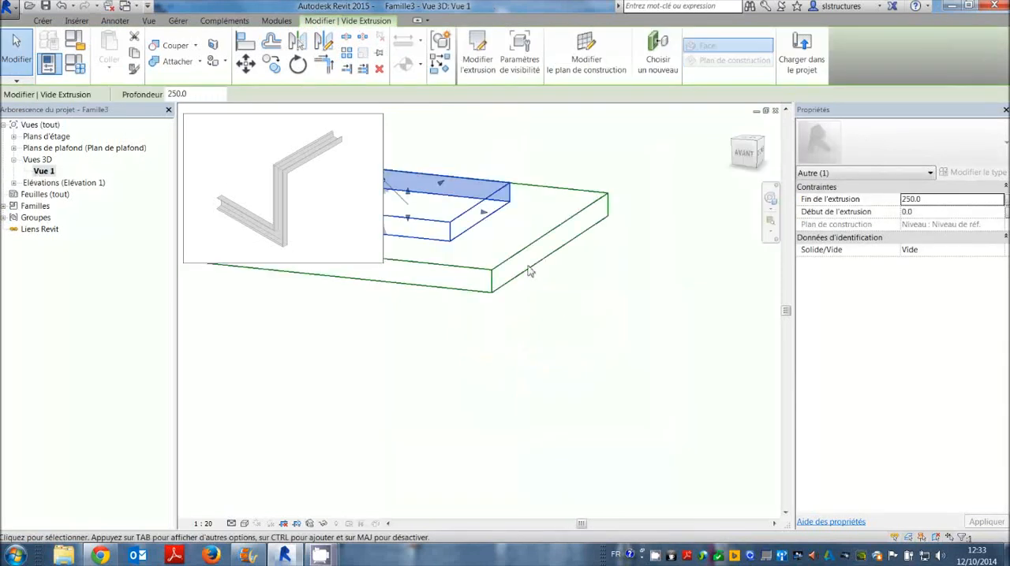
pyautogui.click(489, 187)
pyautogui.scroll(-2, 516, 247)
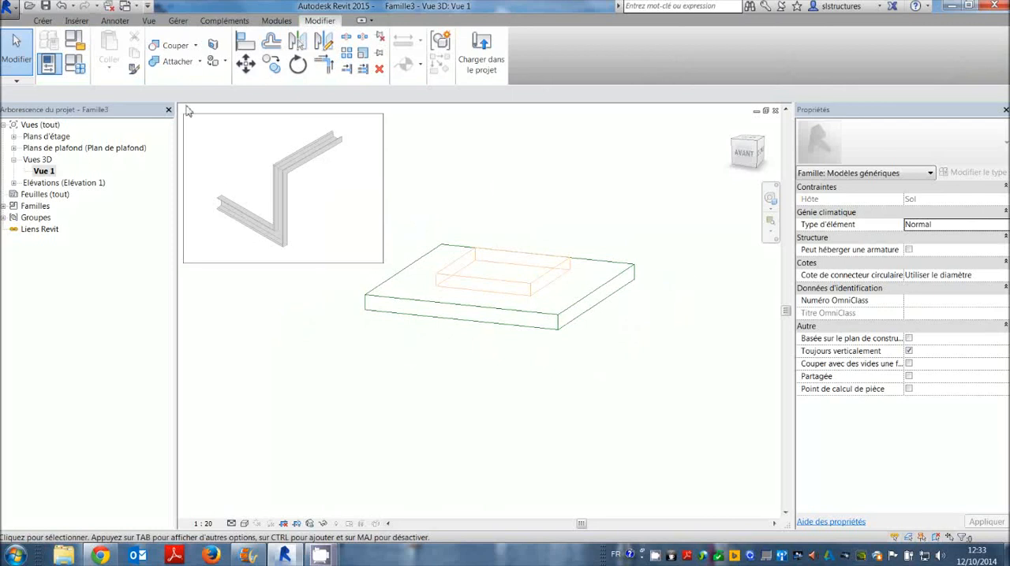
pyautogui.click(43, 20)
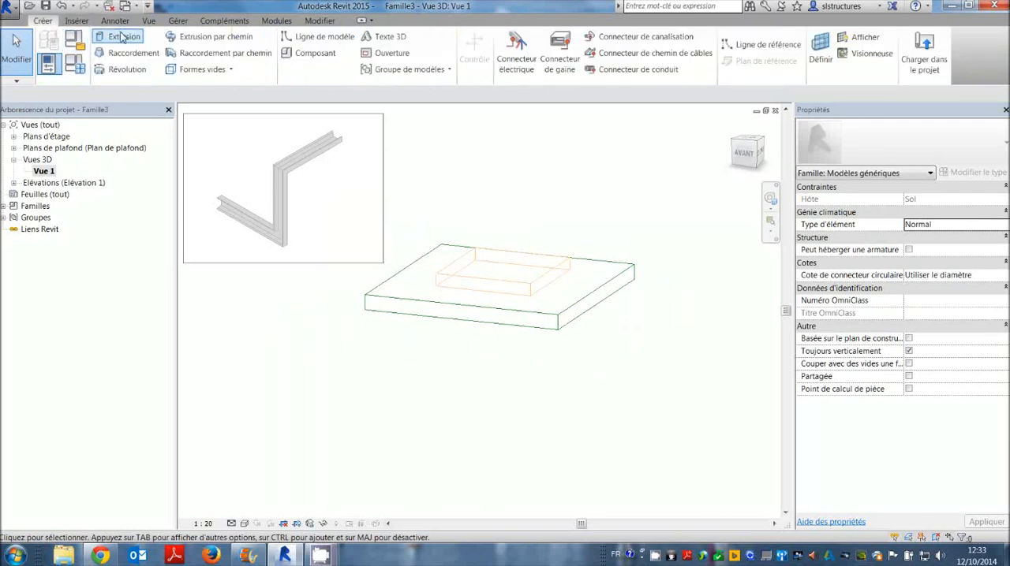
pyautogui.click(950, 6)
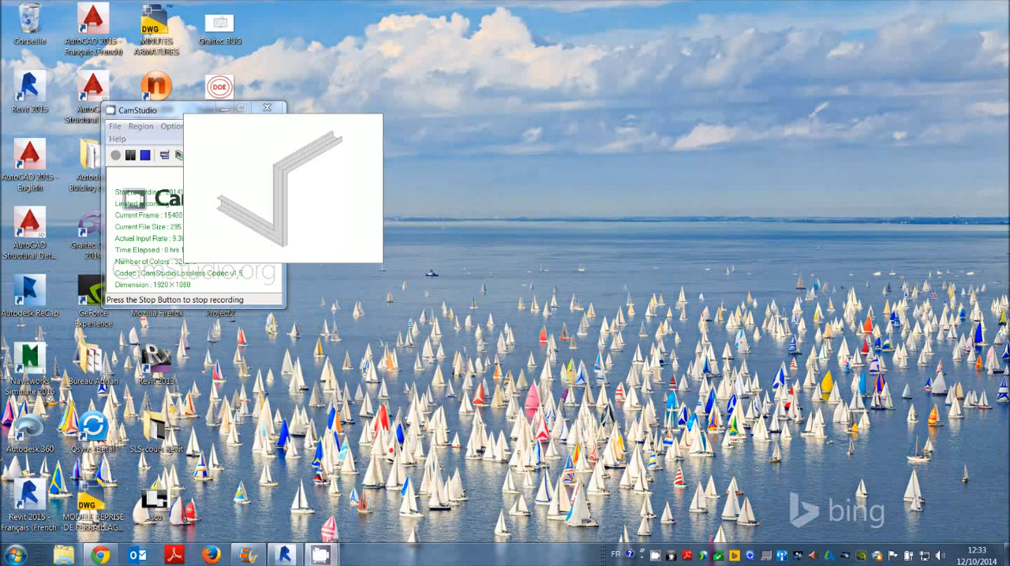
pyautogui.click(295, 557)
# Examine from a low angle how the void extrusion sits relative to the slab's upper face.
pyautogui.moveTo(444, 223); pyautogui.dragTo(498, 263, button='middle')
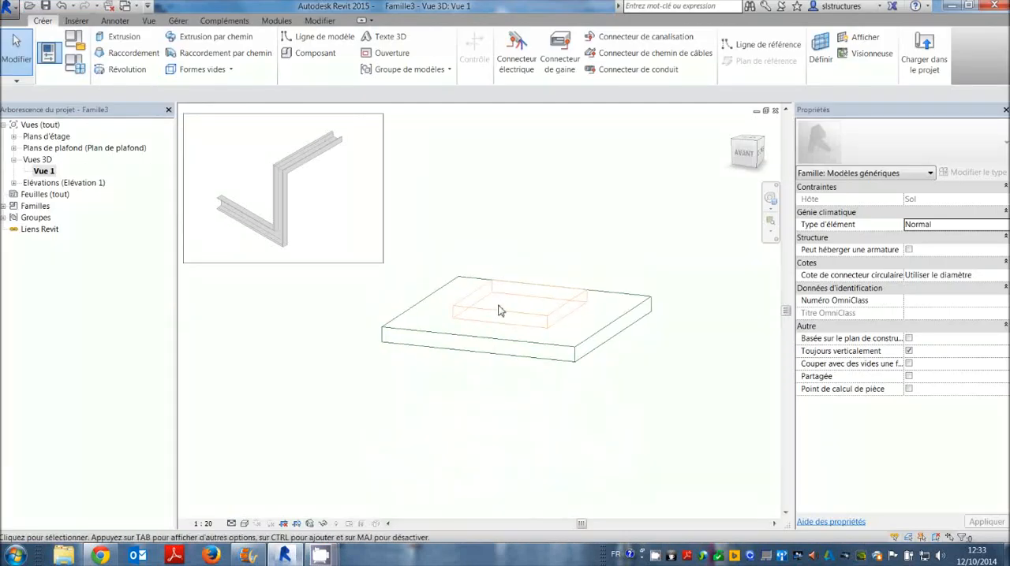
pyautogui.keyDown('shift'); pyautogui.moveTo(497, 310); pyautogui.dragTo(552, 304, button='middle'); pyautogui.keyUp('shift')
pyautogui.scroll(2, 550, 311)
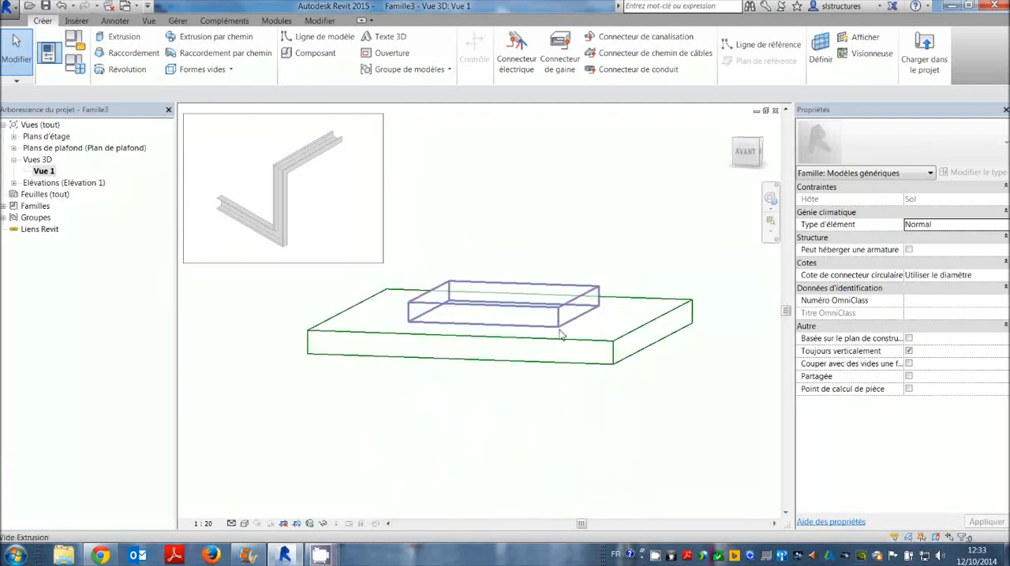
pyautogui.click(559, 287)
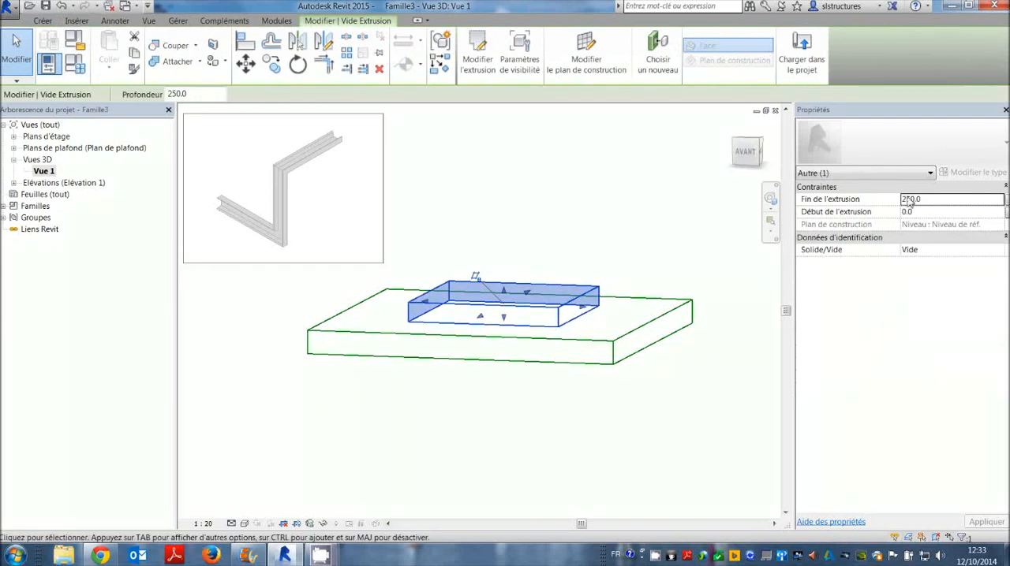
pyautogui.click(669, 217)
# In the Arrière elevation, extend the void extrusion down into the floor slab by setting Début de l'extrusion to -150.
pyautogui.click(14, 149)
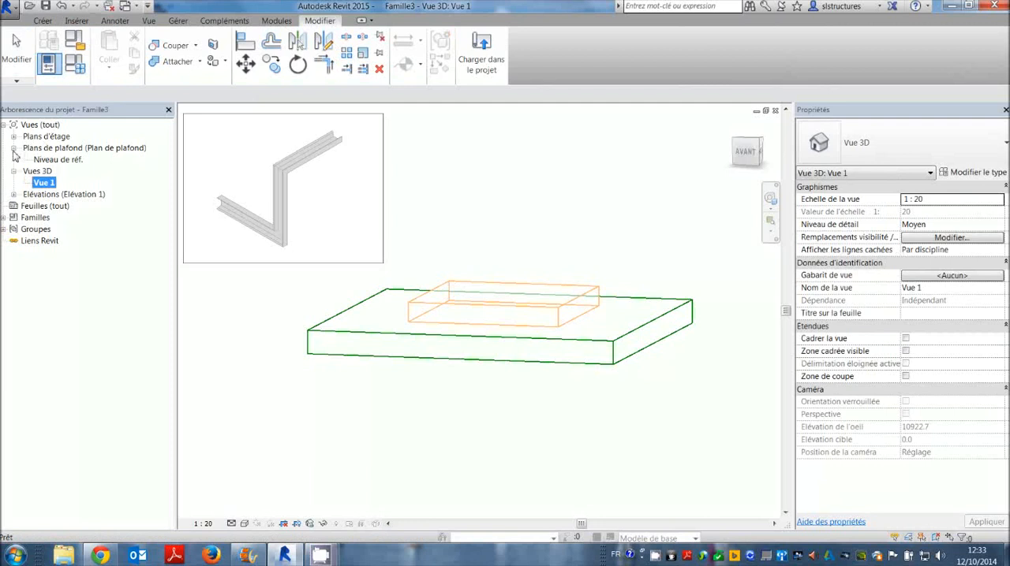
pyautogui.click(14, 194)
pyautogui.doubleClick(46, 205)
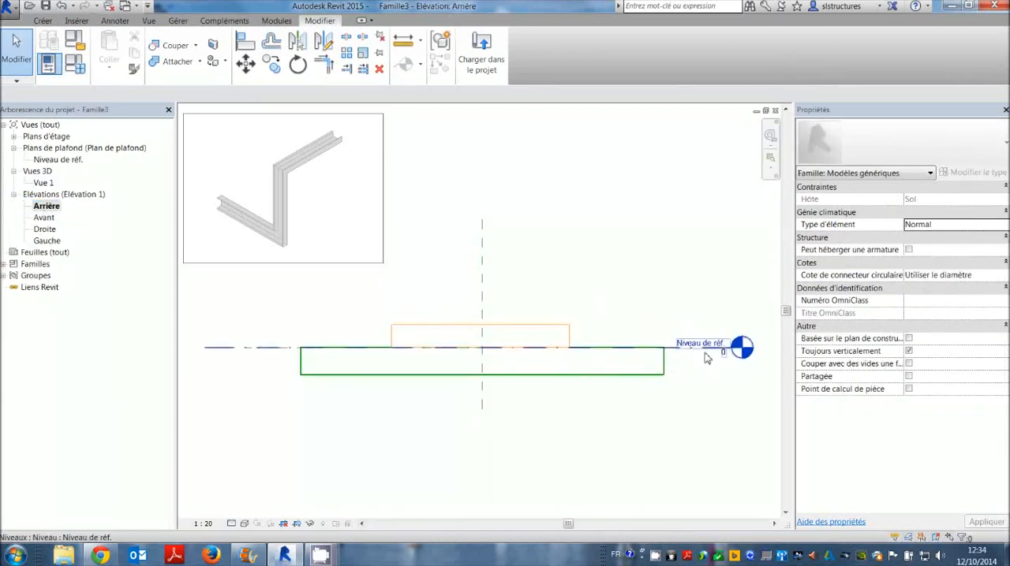
pyautogui.scroll(1, 719, 352)
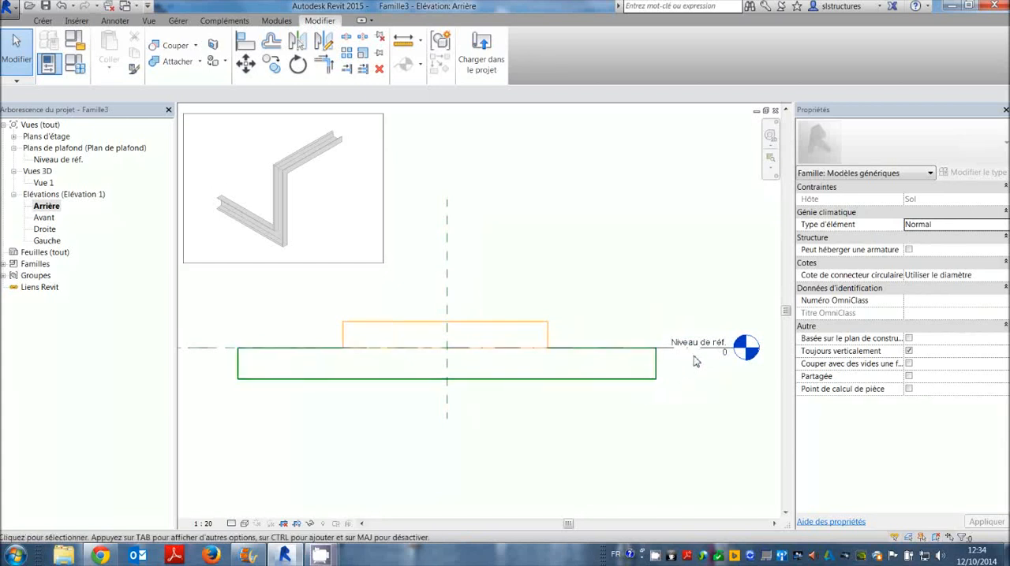
pyautogui.click(549, 325)
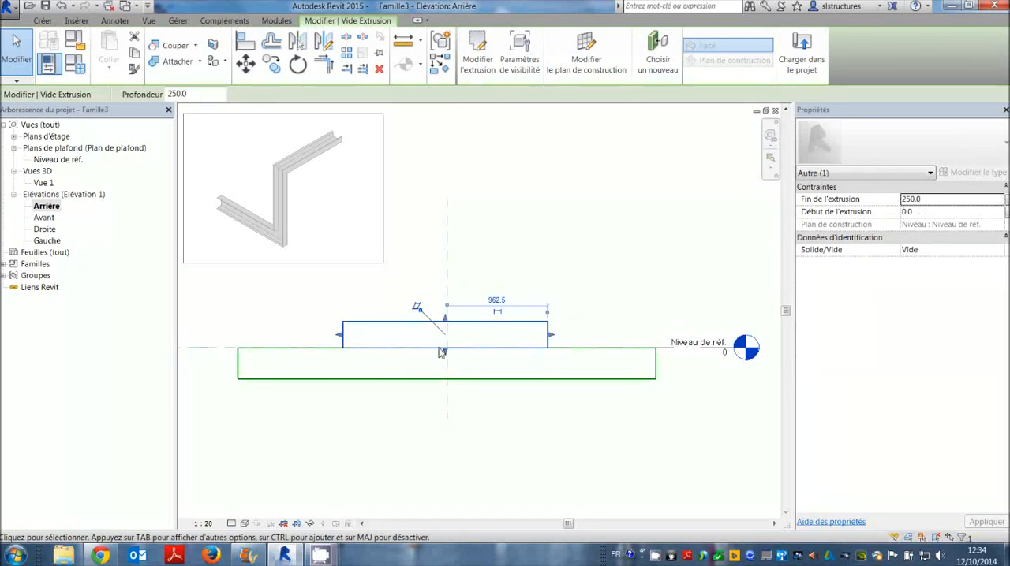
pyautogui.moveTo(445, 350); pyautogui.dragTo(442, 362)
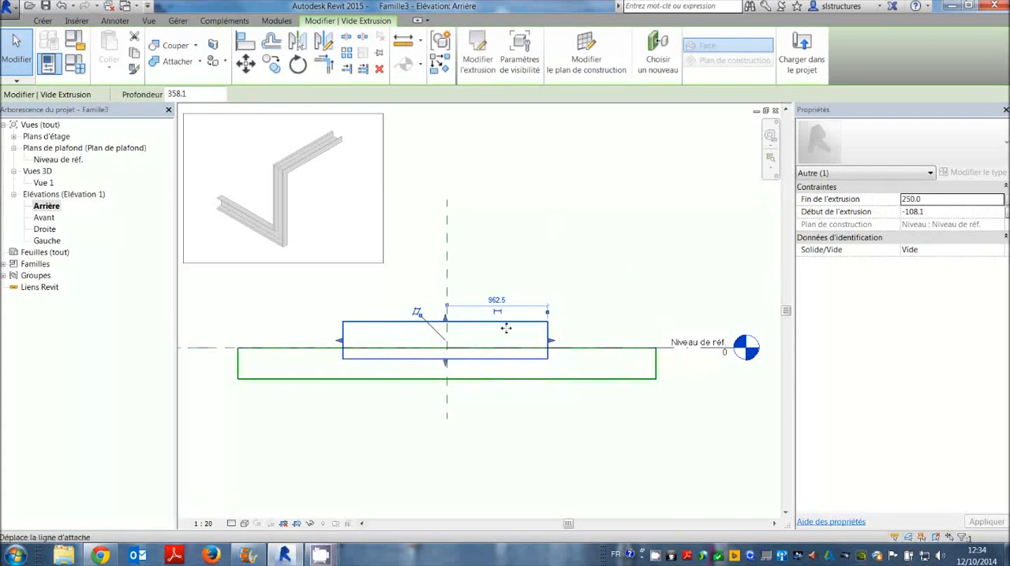
pyautogui.click(929, 213)
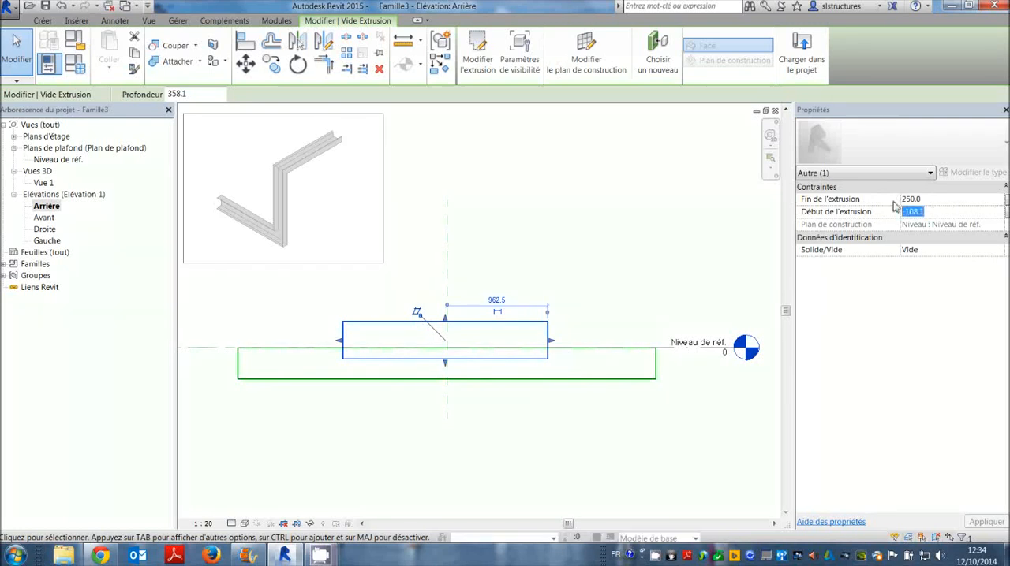
pyautogui.write('-')
pyautogui.press('Return')
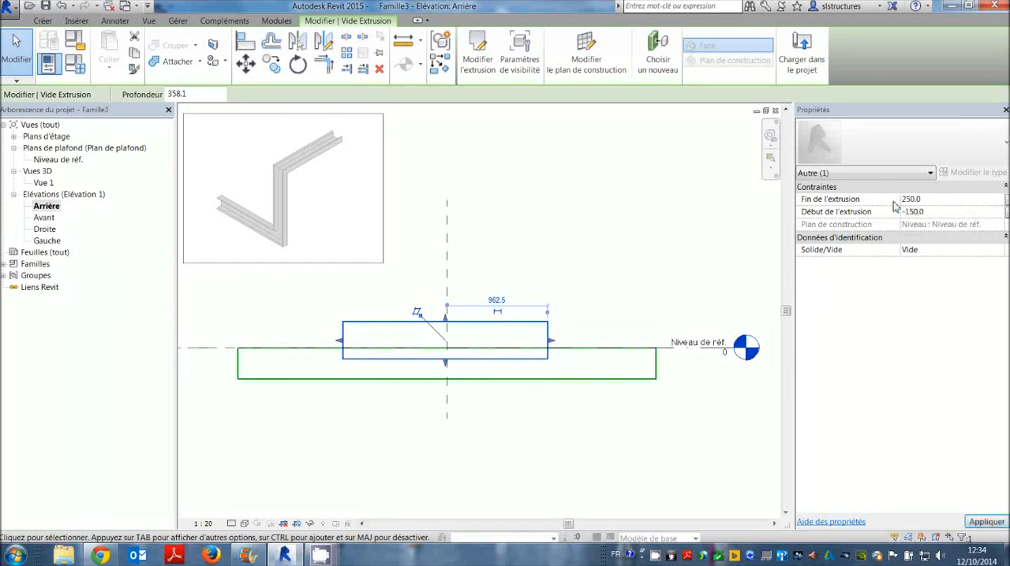
pyautogui.click(620, 302)
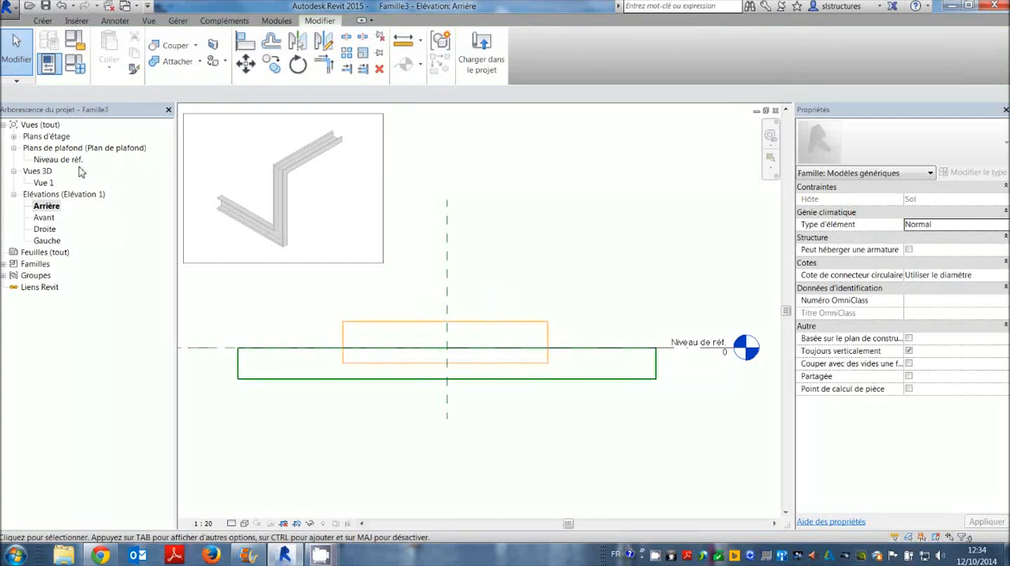
# In the 3D view Vue 1, cut the floor slab's geometry with the void extrusion.
pyautogui.doubleClick(44, 183)
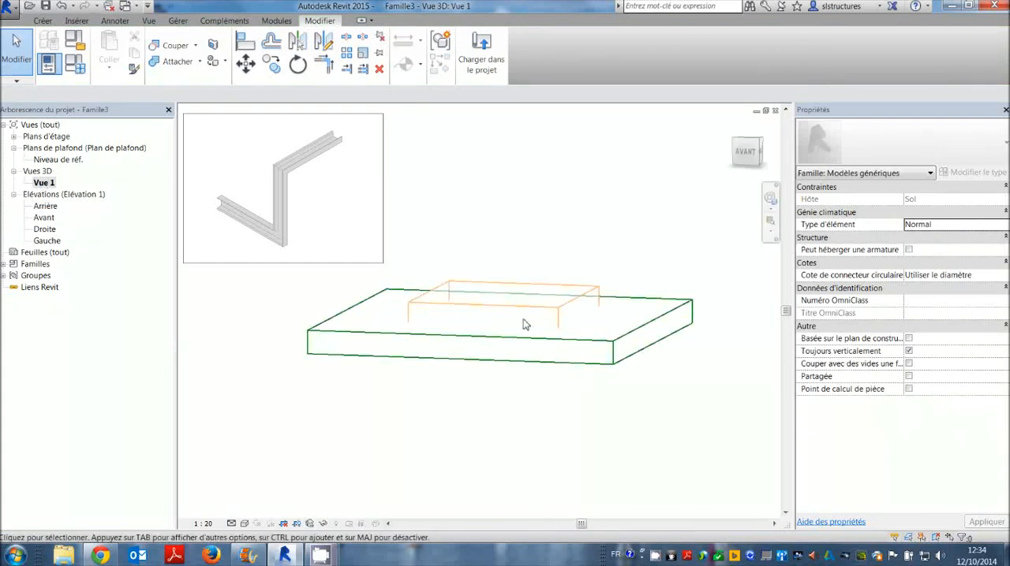
pyautogui.keyDown('shift'); pyautogui.moveTo(576, 261); pyautogui.dragTo(550, 269, button='middle'); pyautogui.keyUp('shift')
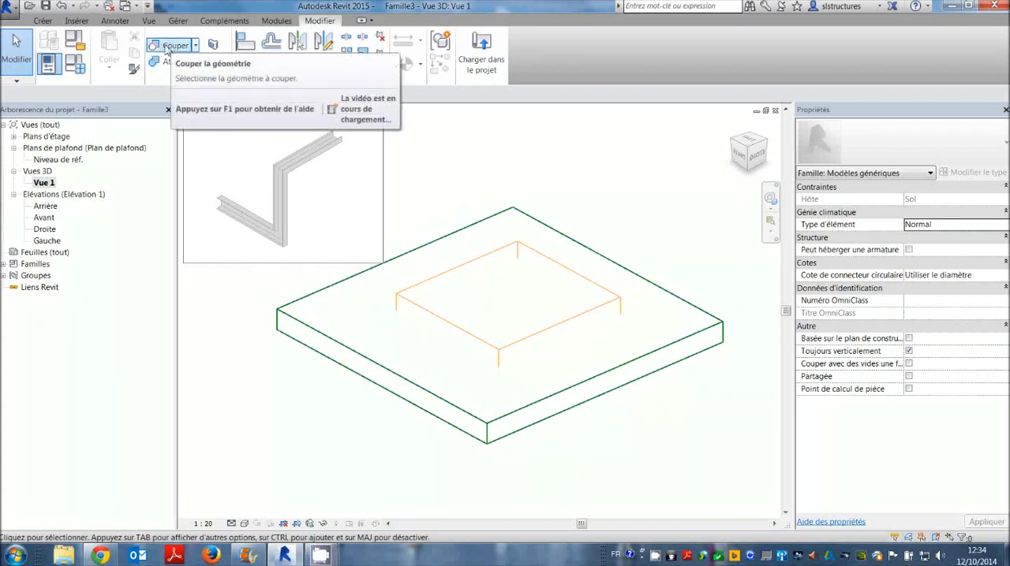
pyautogui.click(170, 45)
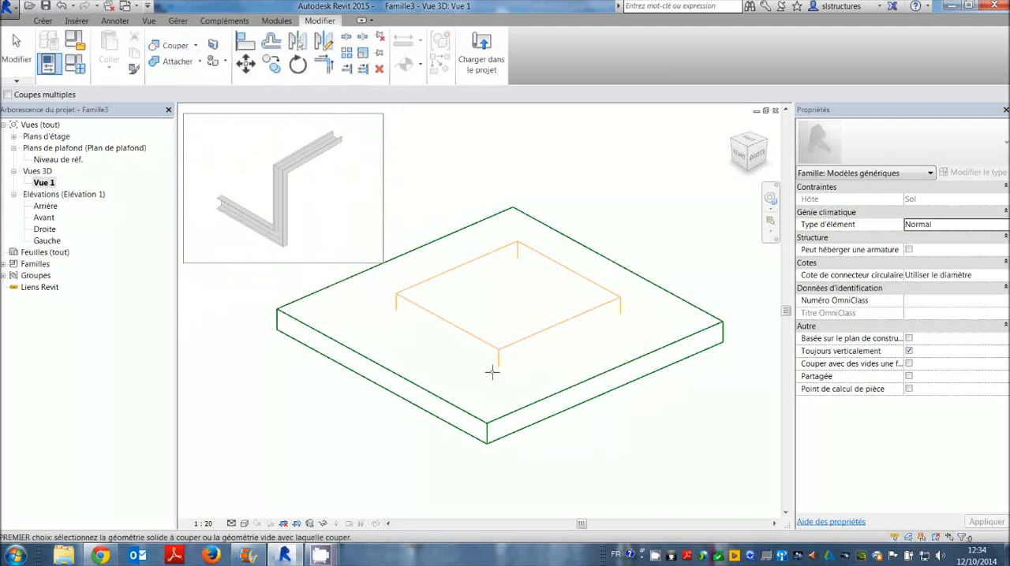
pyautogui.click(625, 272)
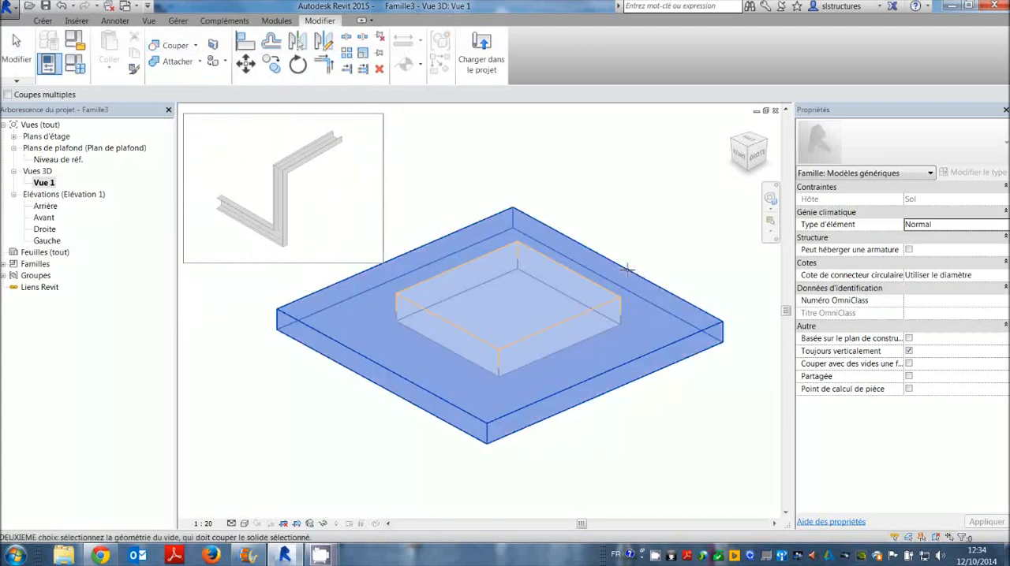
pyautogui.click(575, 275)
pyautogui.press('Escape')
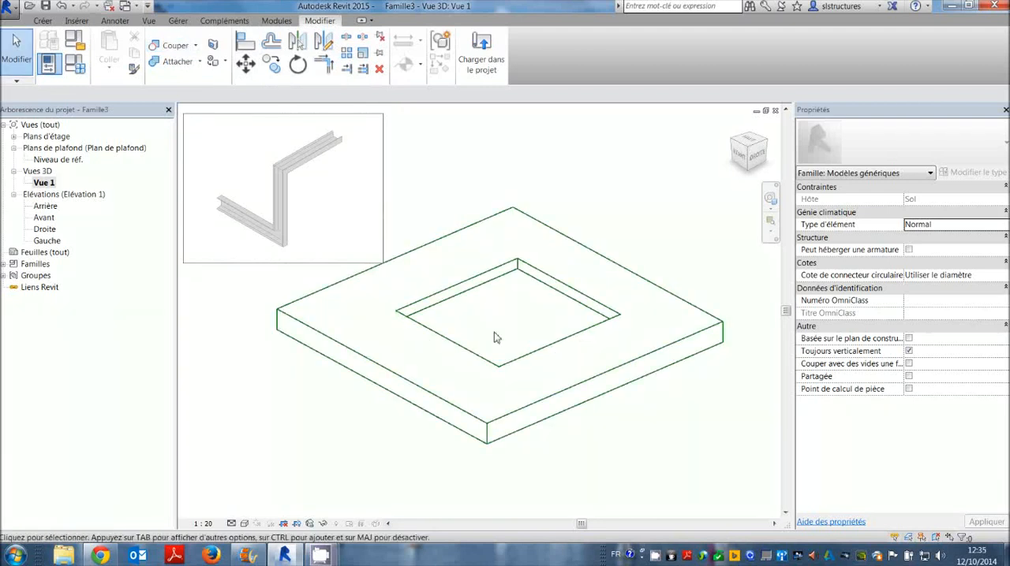
# Select the void extrusion in the slab opening and change its Fin de l'extrusion value.
pyautogui.keyDown('shift'); pyautogui.moveTo(494, 336); pyautogui.dragTo(543, 282, button='middle'); pyautogui.keyUp('shift')
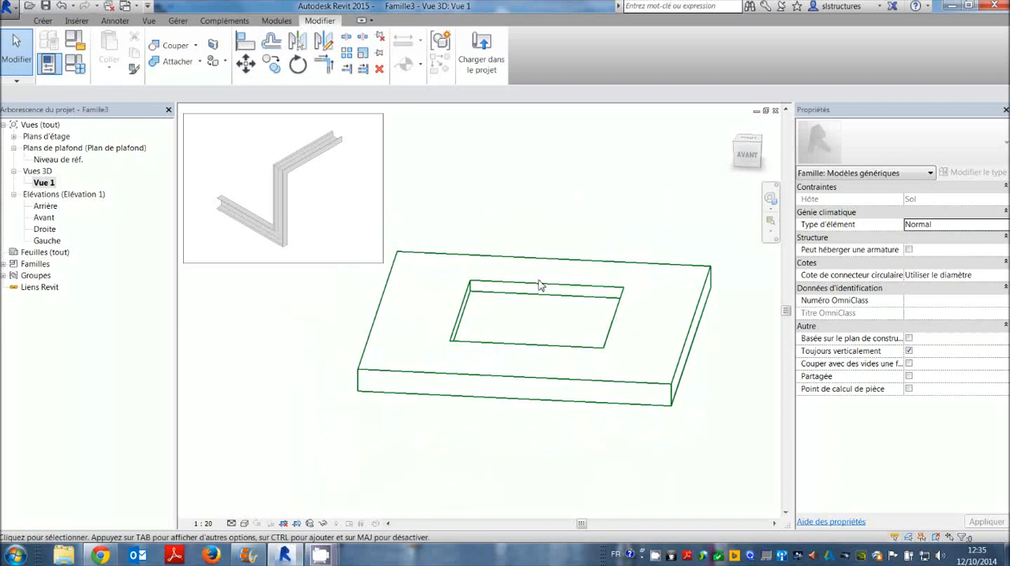
pyautogui.click(535, 299)
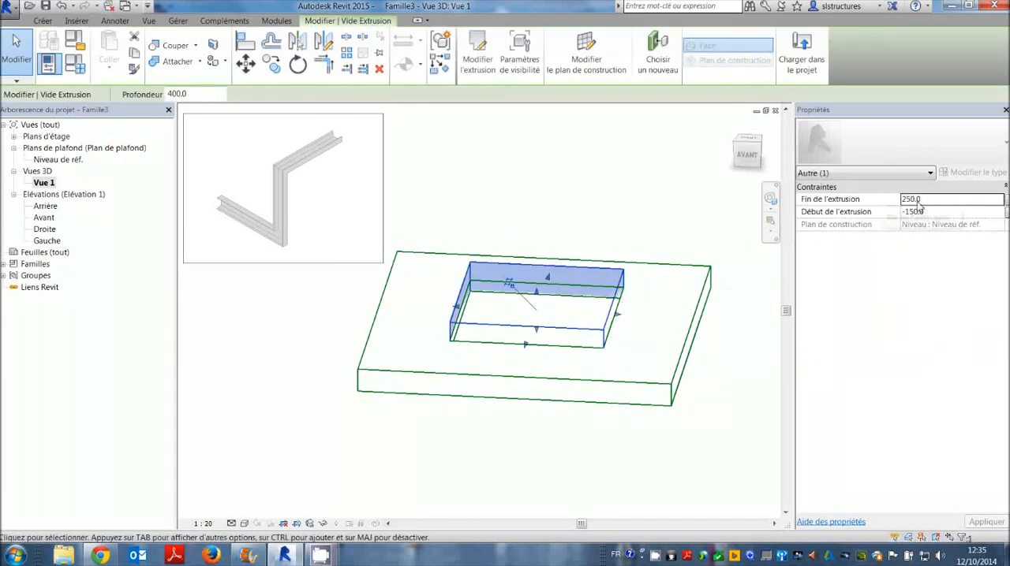
pyautogui.moveTo(921, 202); pyautogui.dragTo(892, 197)
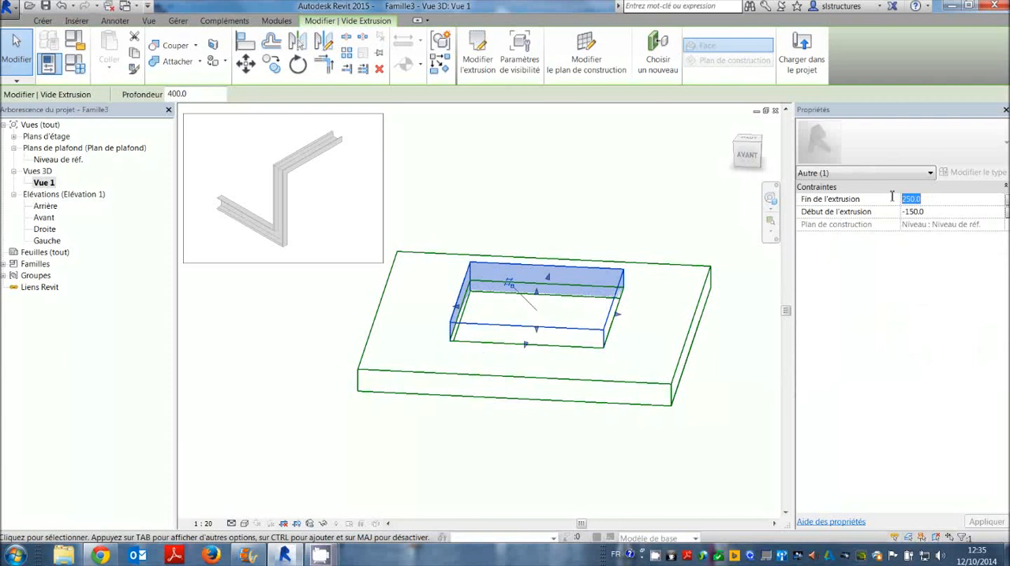
pyautogui.write('1')
pyautogui.click(650, 175)
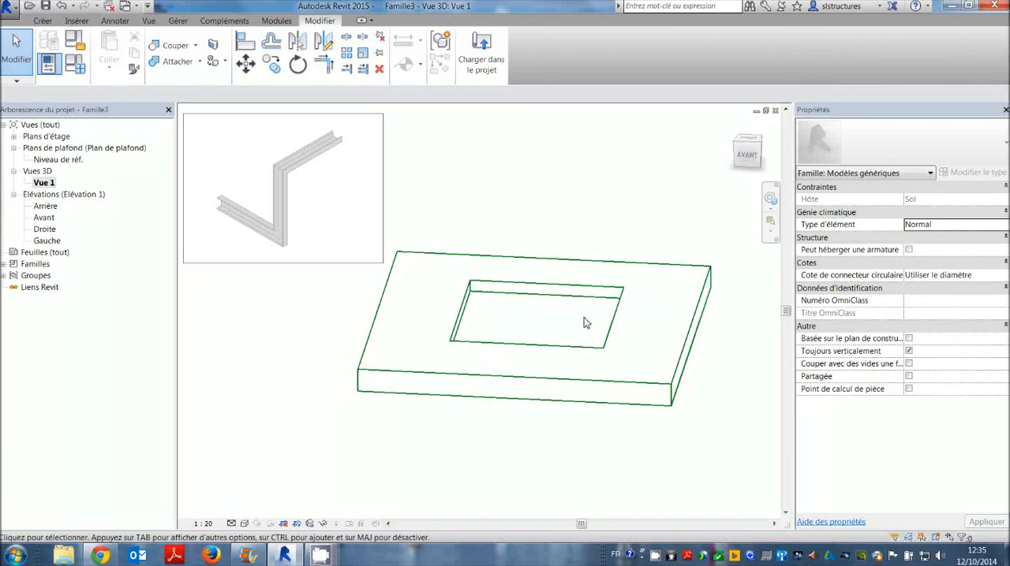
# Start saving the slab-opening family as a new family file, with Bureau as the destination folder.
pyautogui.keyDown('shift'); pyautogui.moveTo(602, 218); pyautogui.dragTo(552, 237, button='middle'); pyautogui.keyUp('shift')
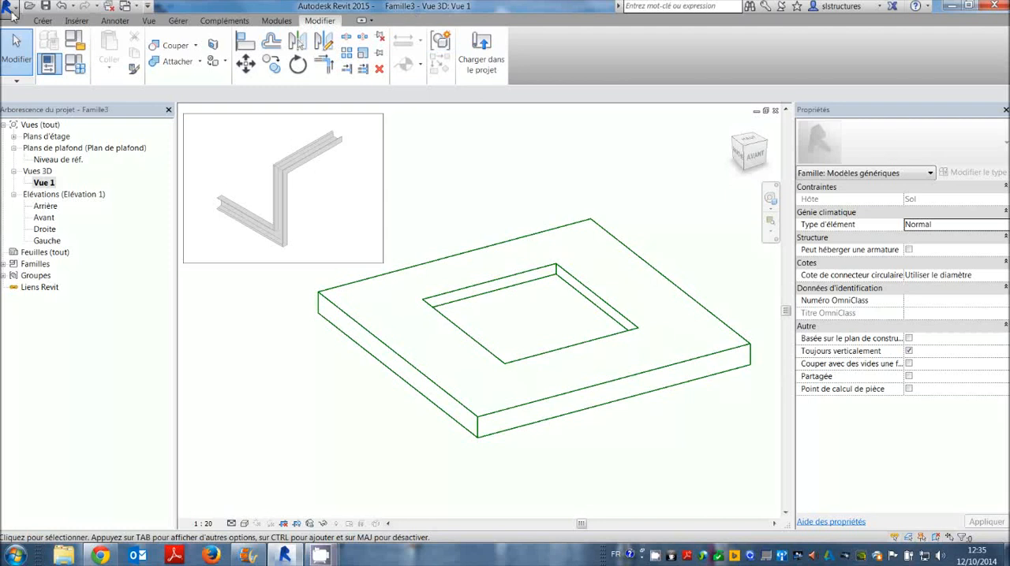
pyautogui.click(9, 7)
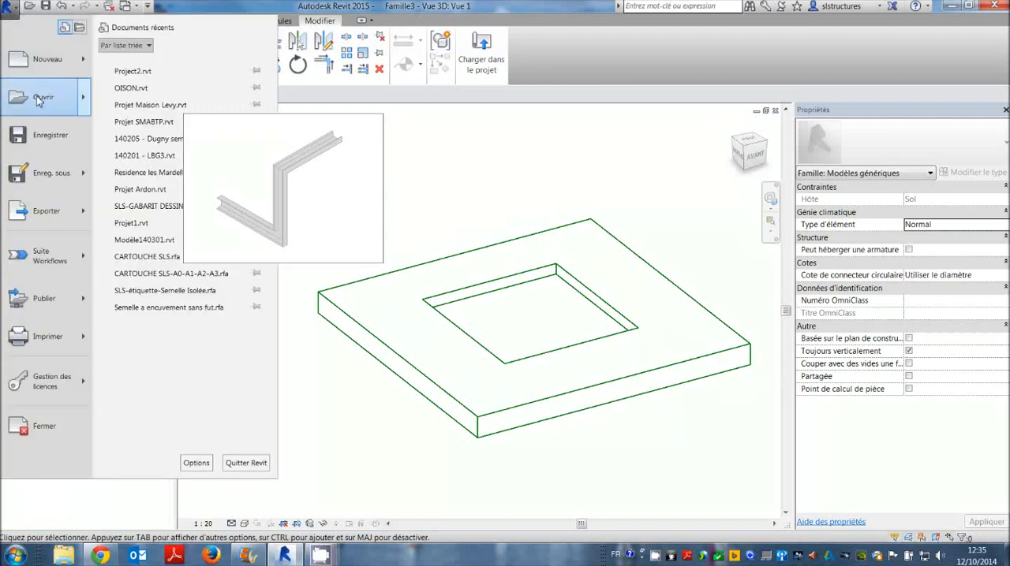
pyautogui.moveTo(49, 175)
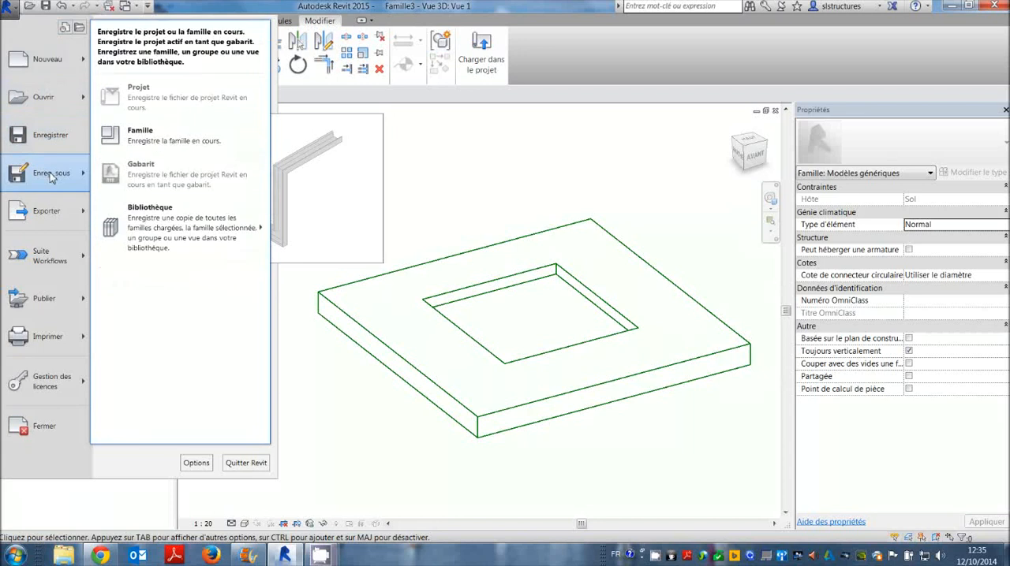
pyautogui.click(140, 132)
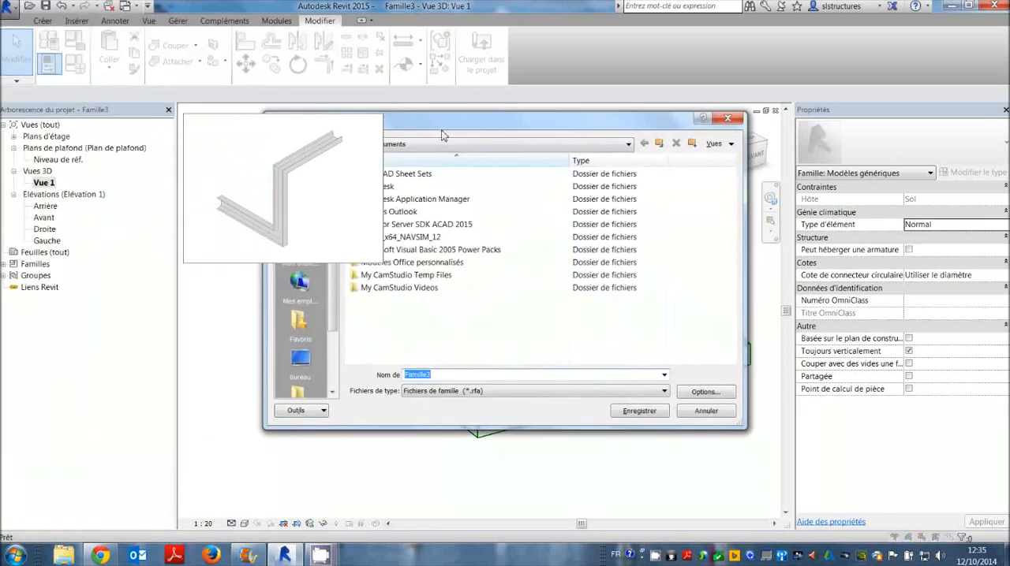
pyautogui.moveTo(444, 133); pyautogui.dragTo(481, 185)
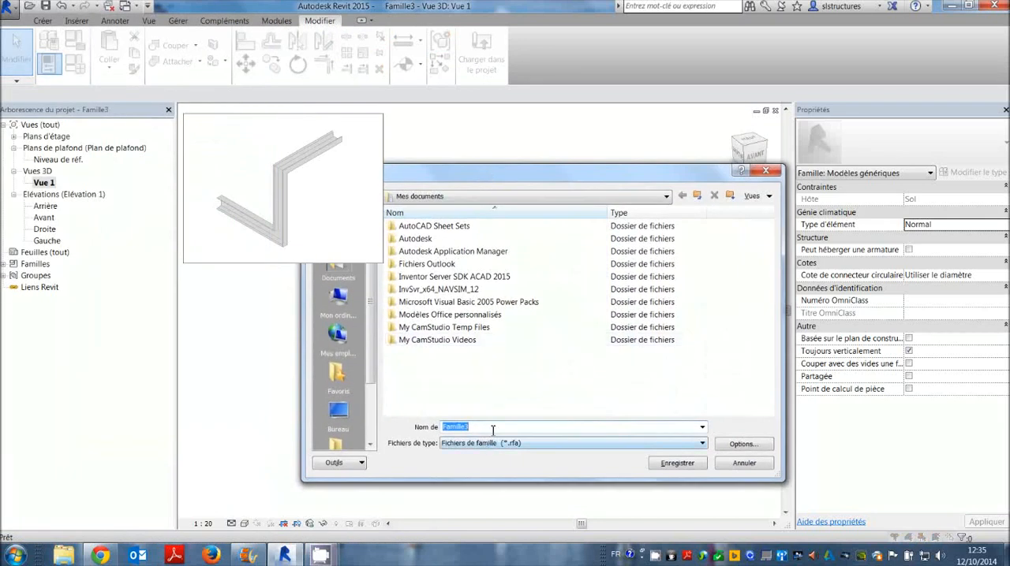
pyautogui.moveTo(494, 170); pyautogui.dragTo(687, 141)
pyautogui.click(533, 383)
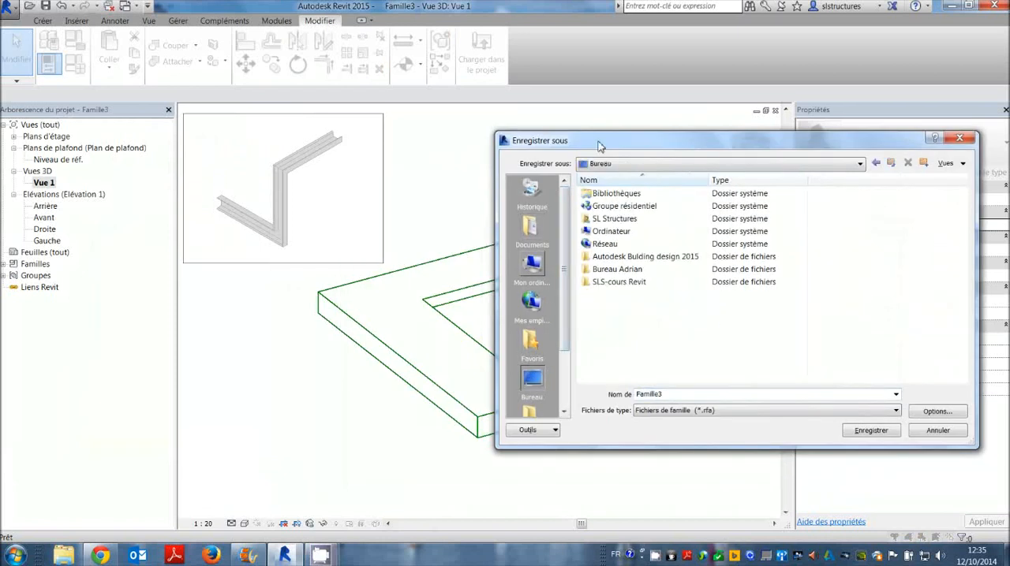
pyautogui.moveTo(598, 142); pyautogui.dragTo(554, 134)
# Name the family file décaissé dalle, accept the default file-saving options and save it.
pyautogui.doubleClick(609, 385)
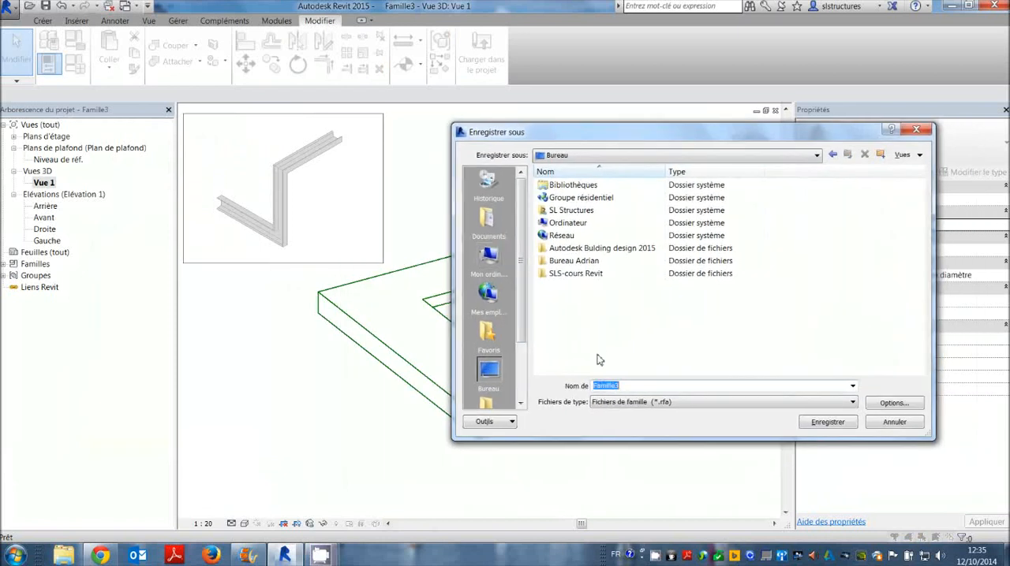
pyautogui.write('décaissé da')
pyautogui.click(903, 401)
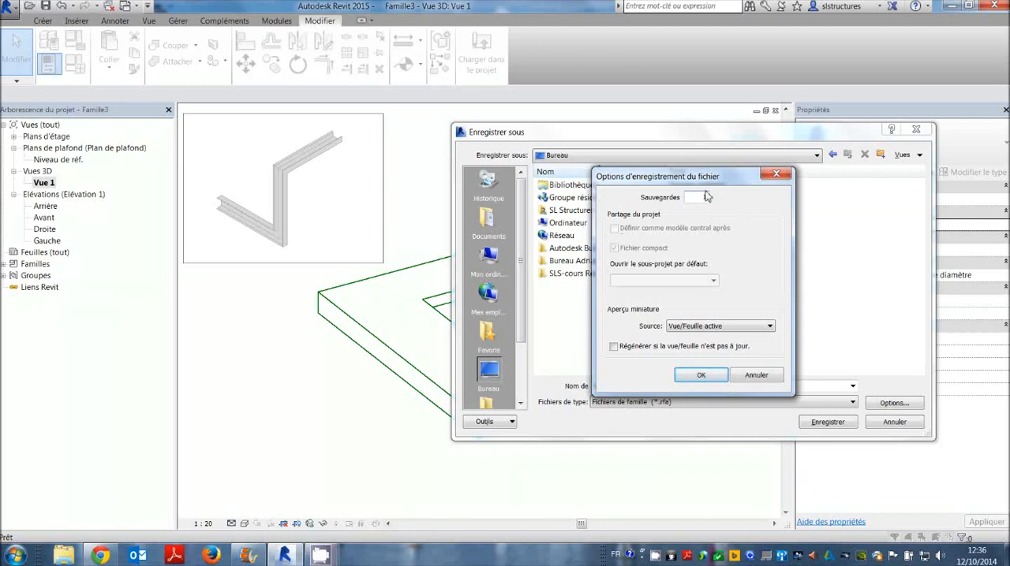
pyautogui.click(680, 376)
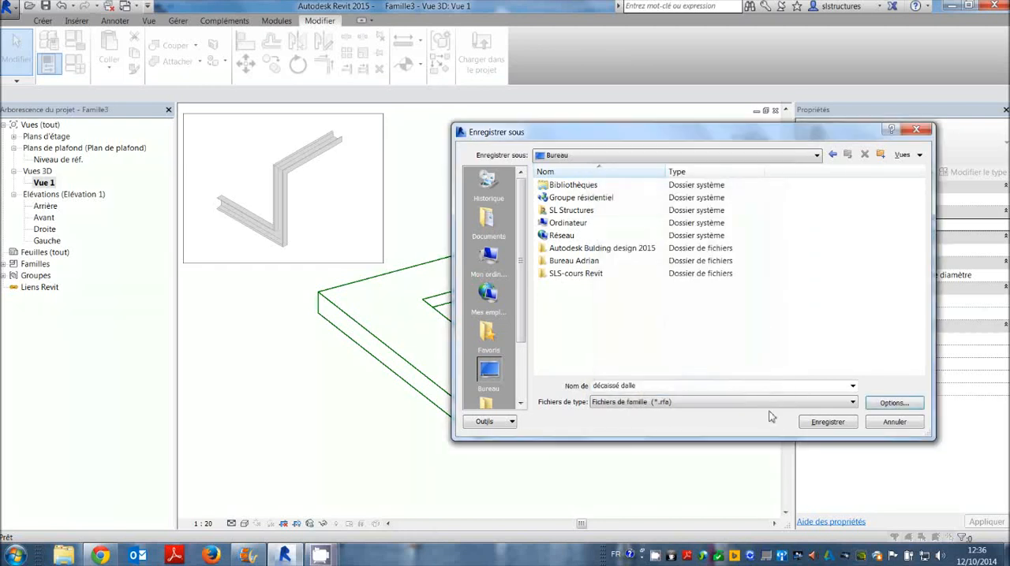
pyautogui.press('Return')
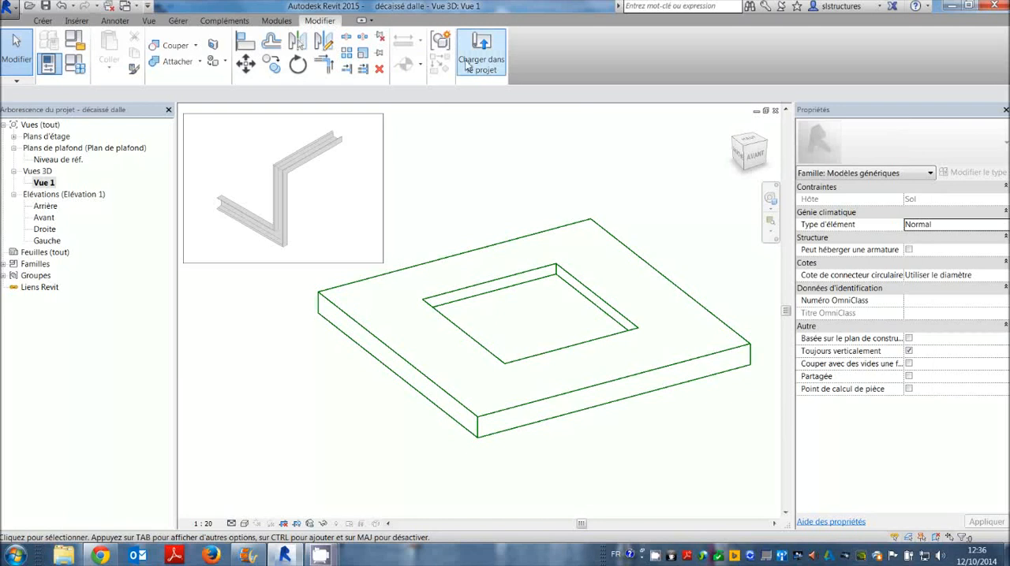
# Load the décaissé dalle family into Project2.rvt only and open that project's {3D} view.
pyautogui.click(483, 49)
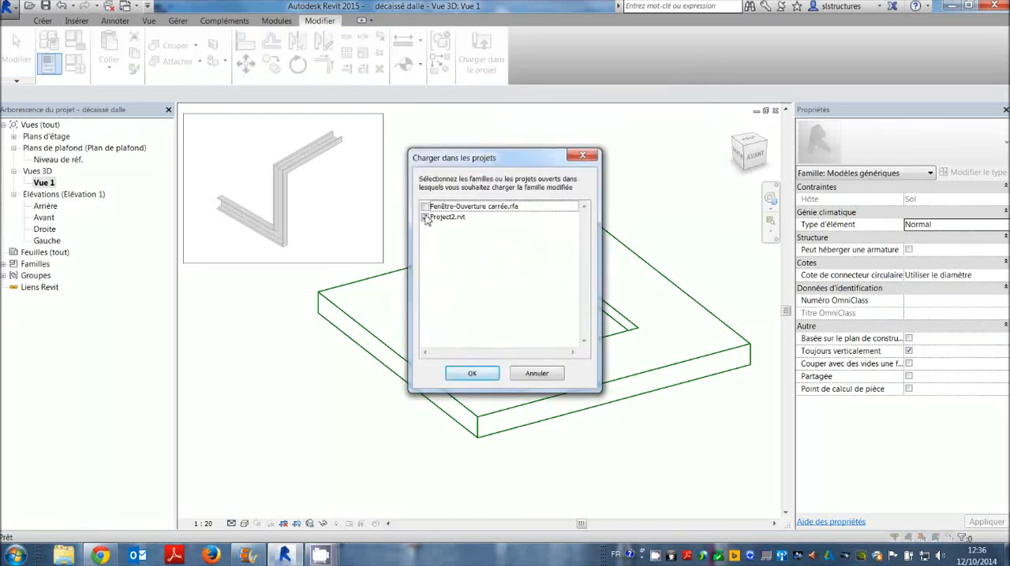
pyautogui.click(470, 375)
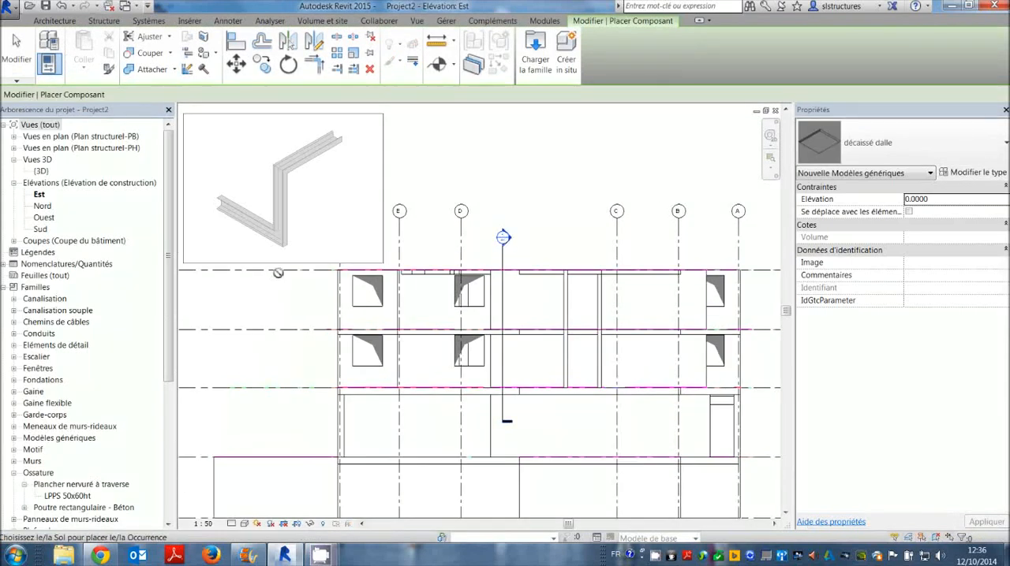
pyautogui.doubleClick(44, 173)
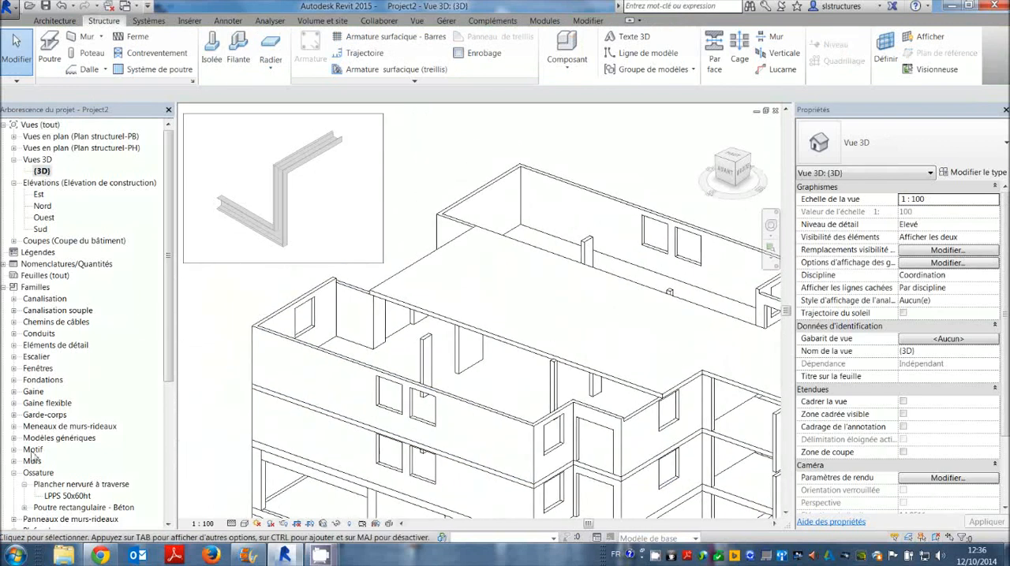
# Find the décaissé dalle type under the Modèles génériques families in the project and select it.
pyautogui.moveTo(165, 366); pyautogui.dragTo(164, 398)
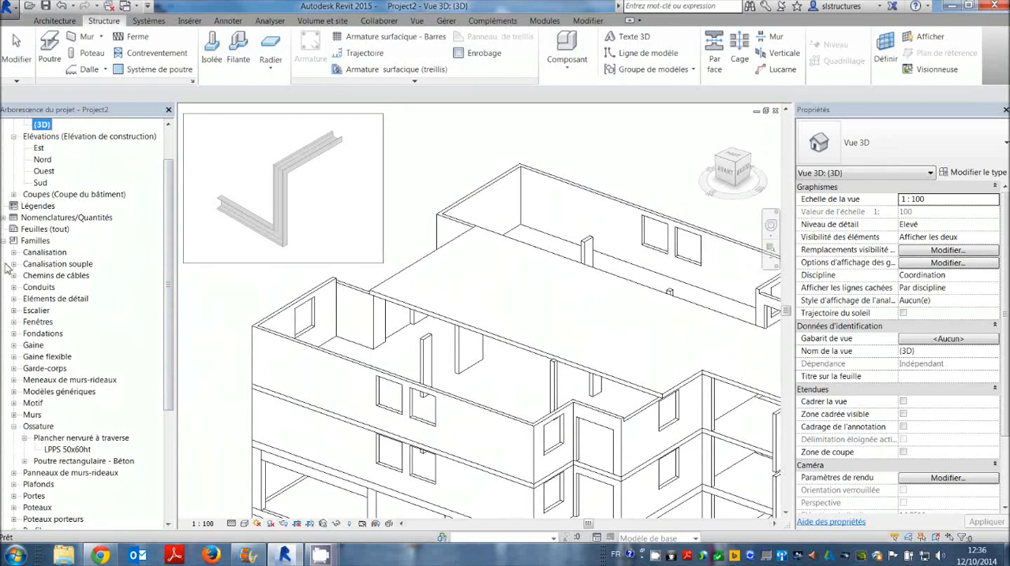
pyautogui.click(14, 427)
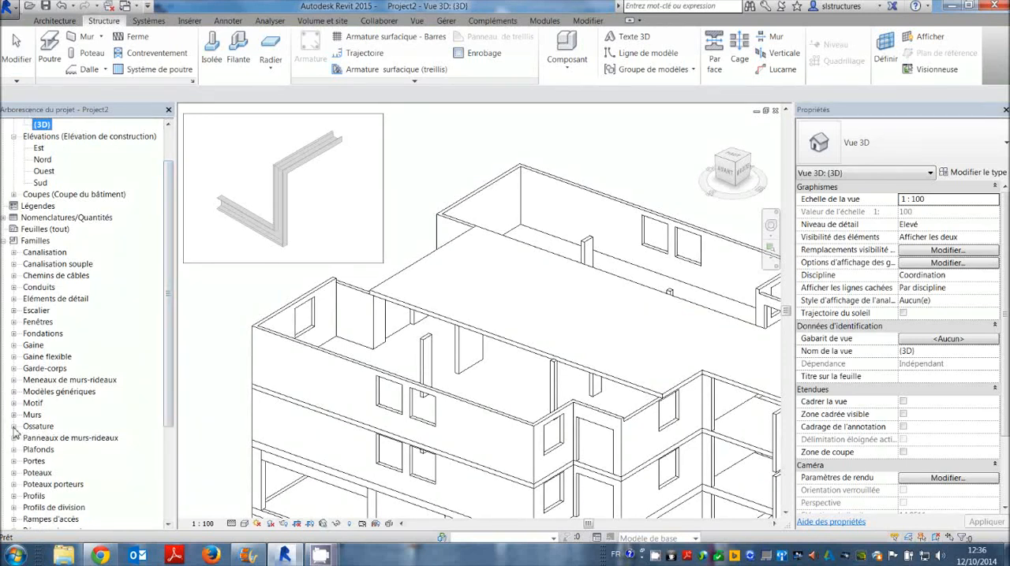
pyautogui.click(14, 416)
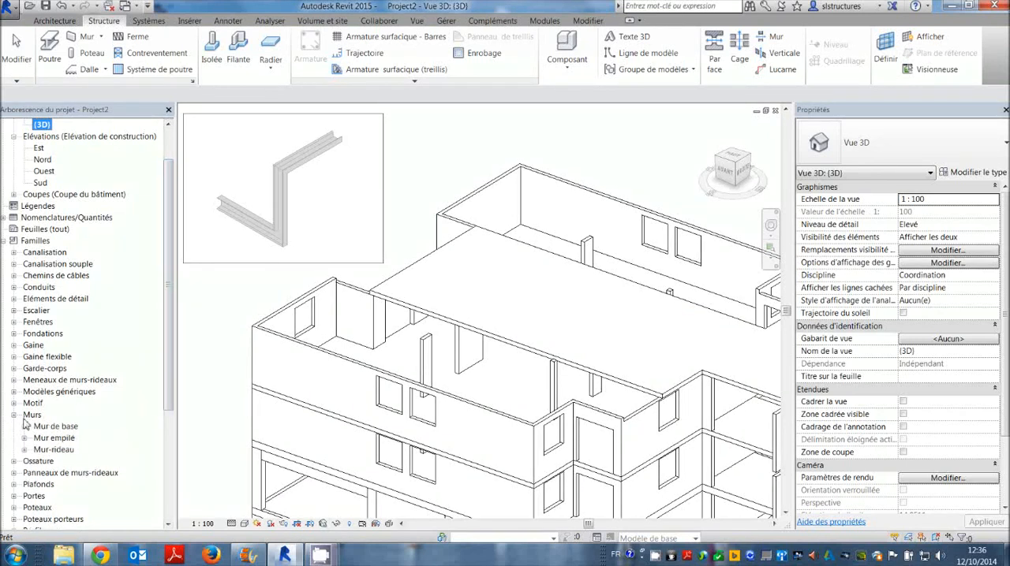
pyautogui.click(13, 416)
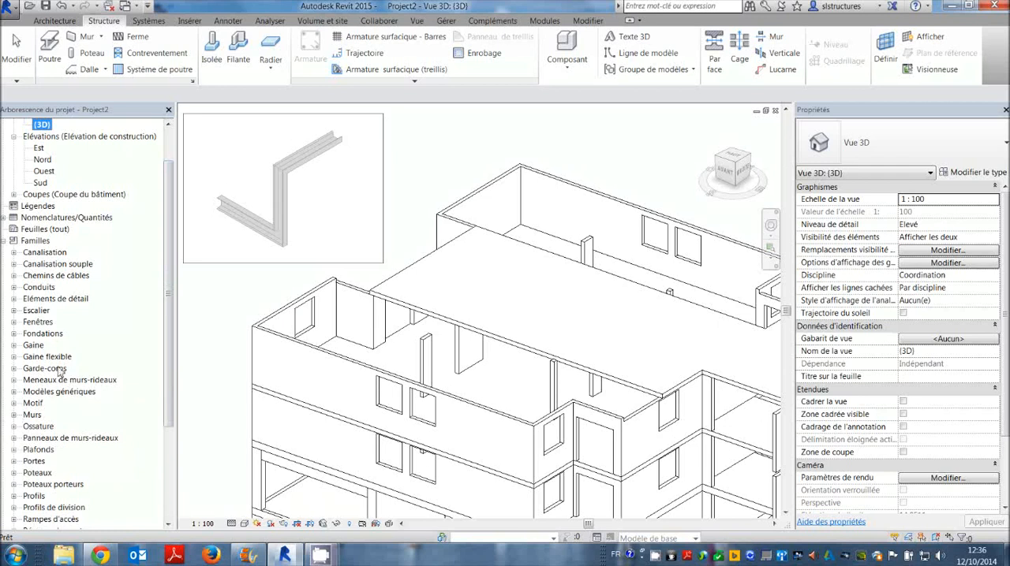
pyautogui.click(14, 392)
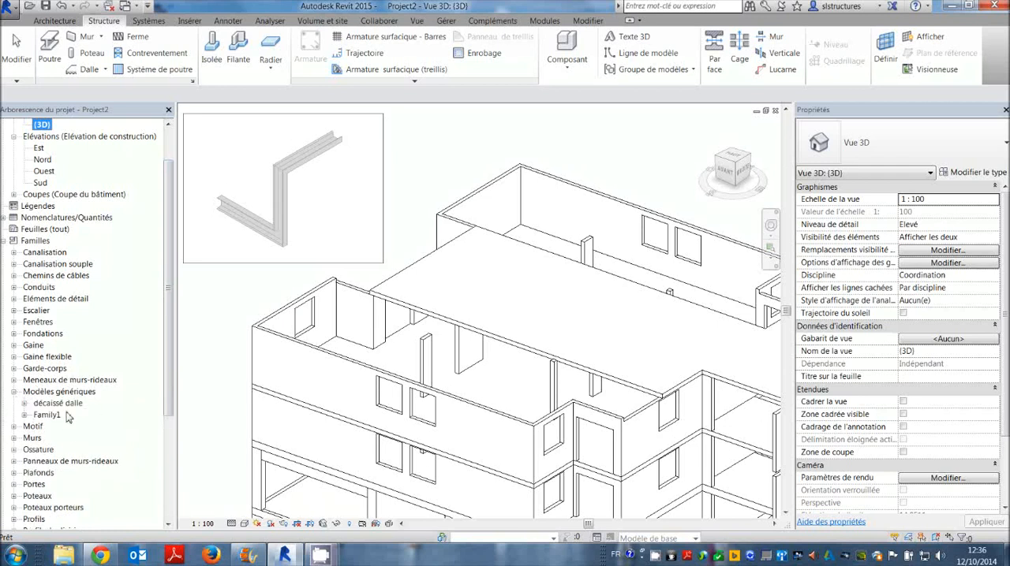
pyautogui.click(25, 403)
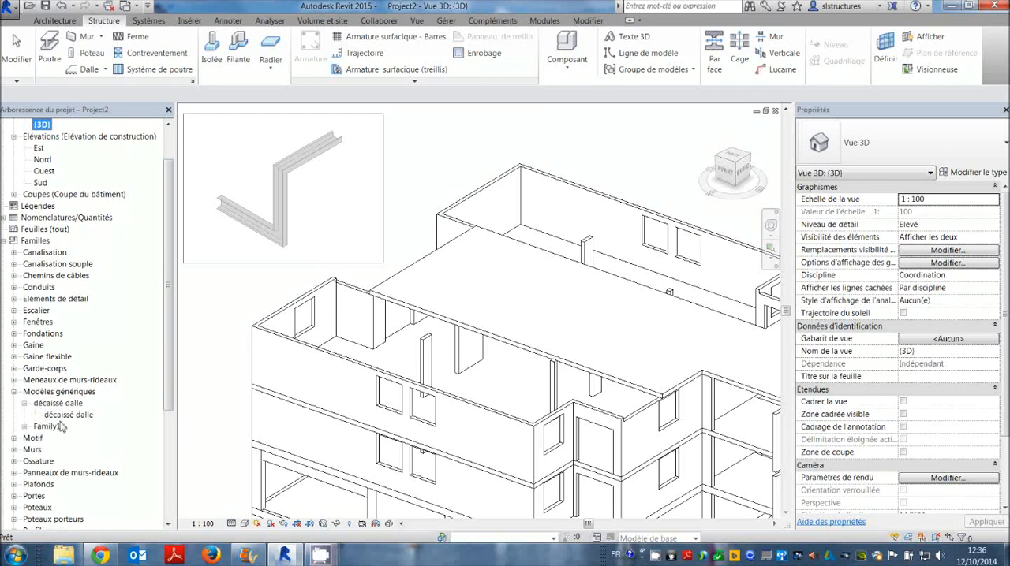
pyautogui.click(68, 415)
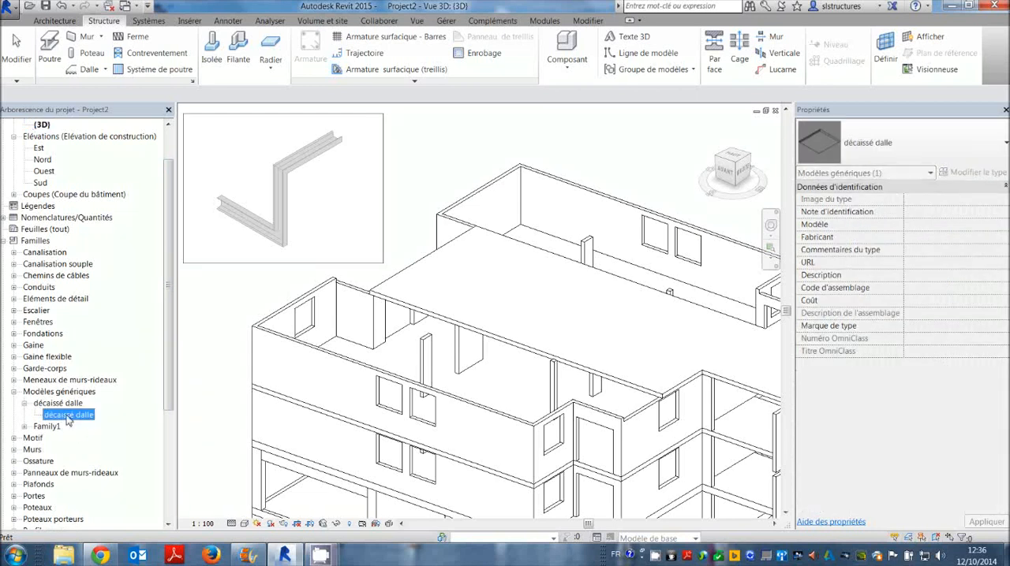
# Place two décaissé dalle instances on the upper floor slab, one at its front edge and one at its rear edge.
pyautogui.moveTo(476, 296); pyautogui.dragTo(478, 298)
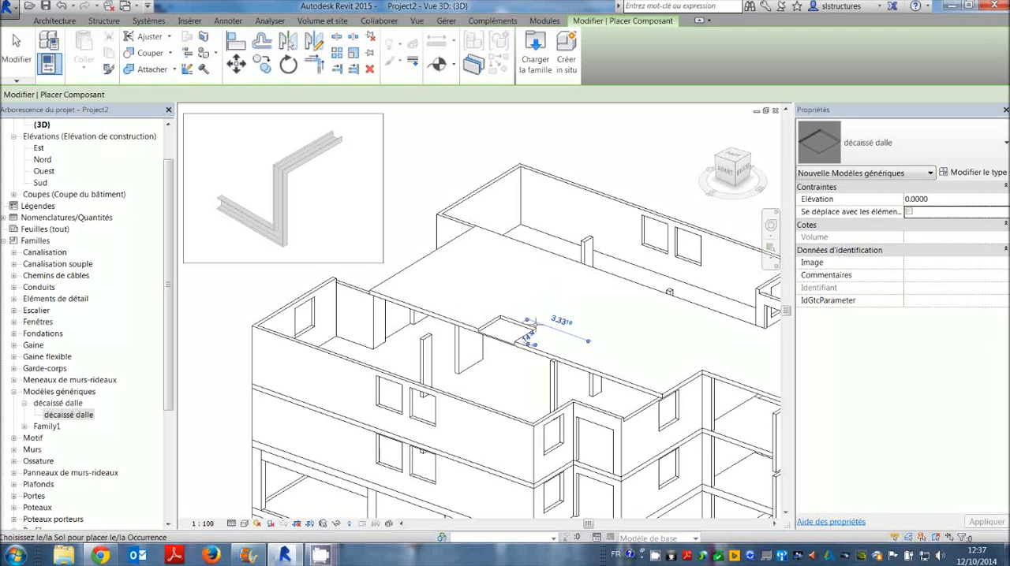
pyautogui.click(538, 305)
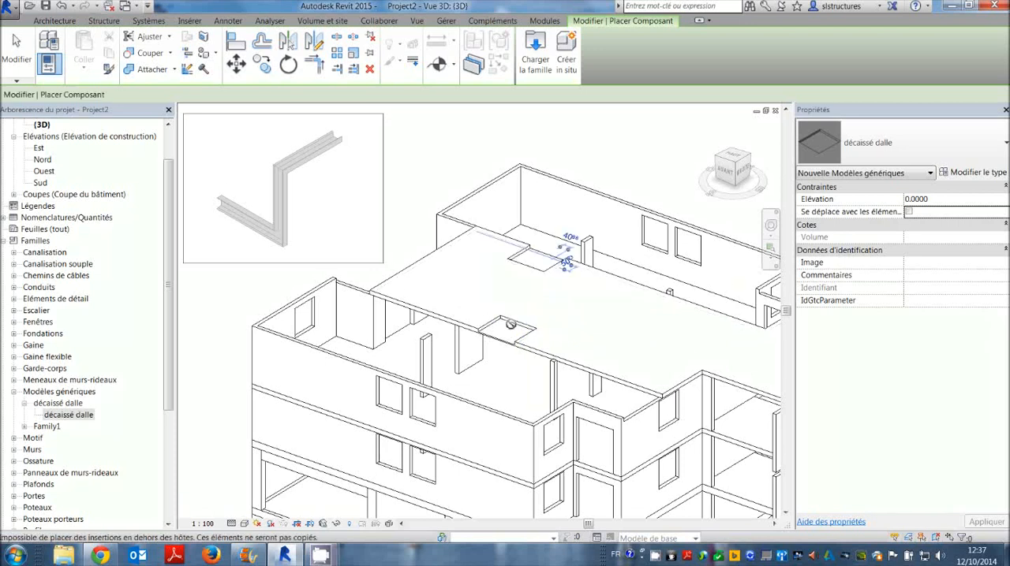
pyautogui.press('Escape')
pyautogui.press('Escape')
# Move the front and rear décaissé dalle recesses inward so that both lie fully inside the slab.
pyautogui.scroll(2, 519, 308)
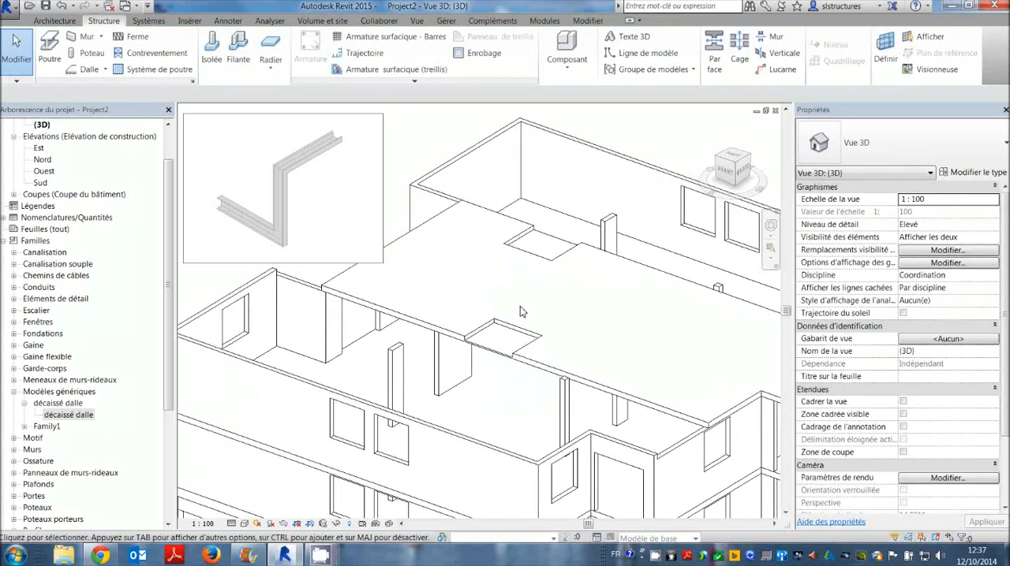
pyautogui.scroll(1, 519, 316)
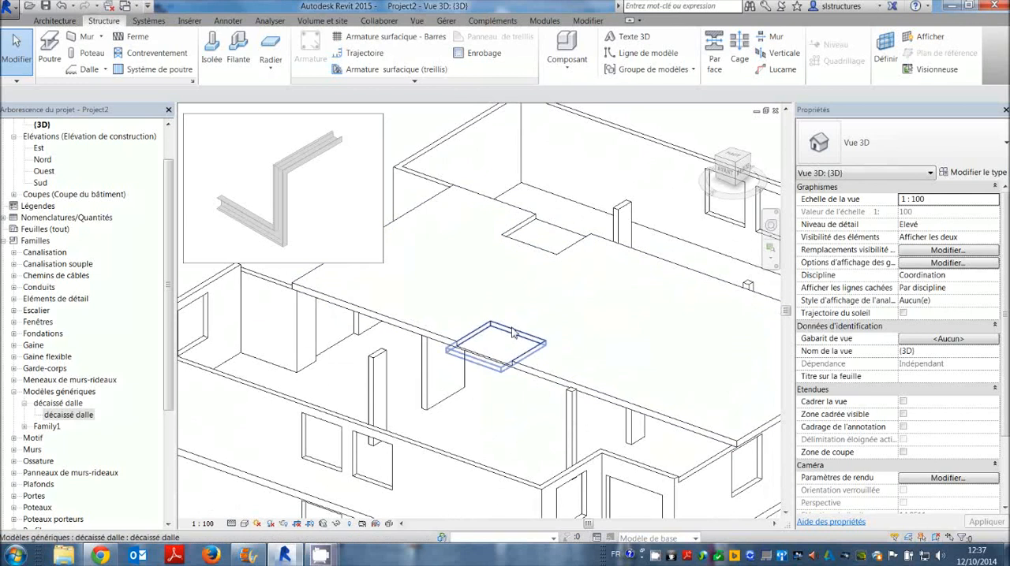
pyautogui.click(511, 333)
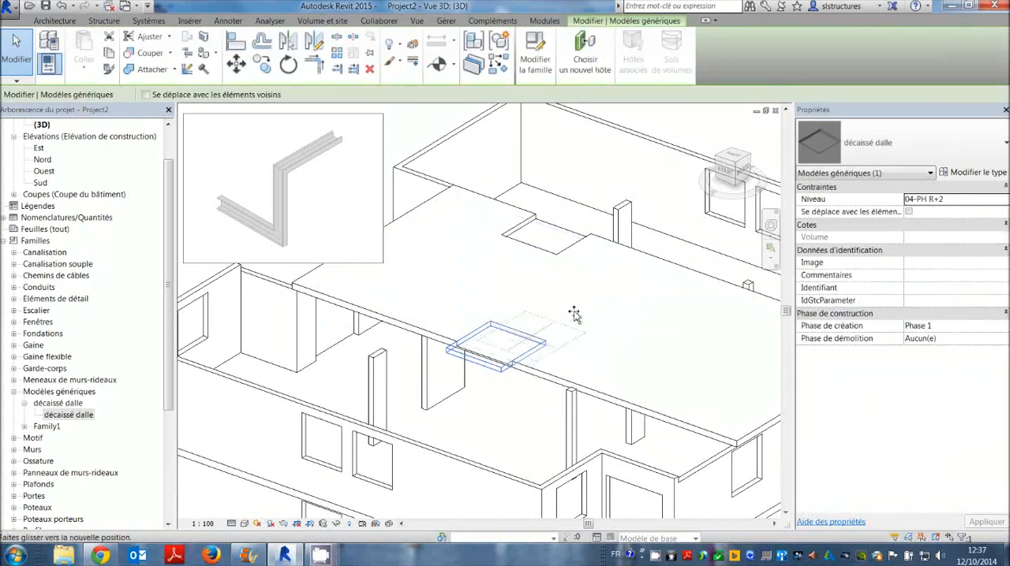
pyautogui.moveTo(530, 323); pyautogui.dragTo(596, 301)
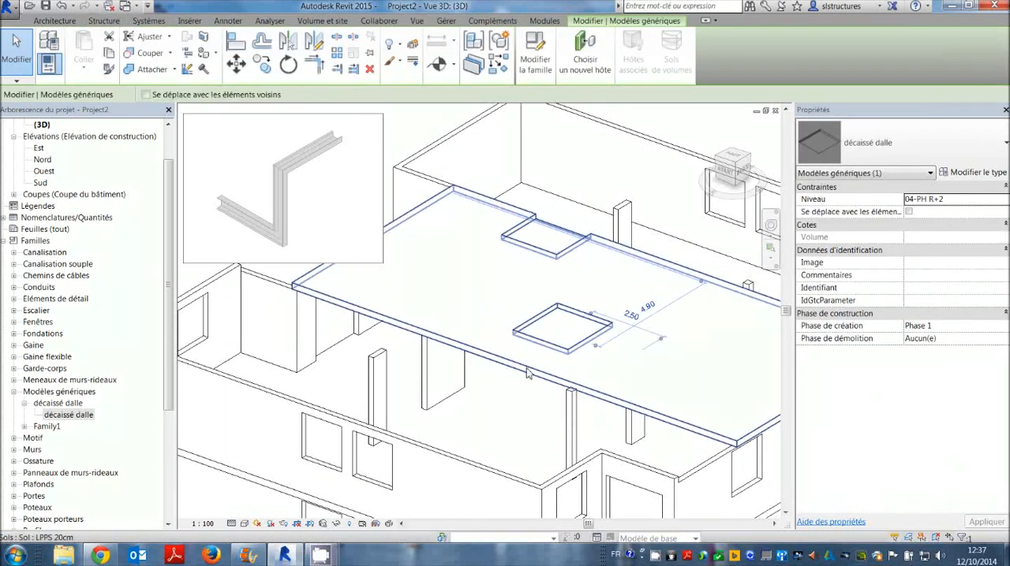
pyautogui.scroll(2, 499, 336)
pyautogui.click(557, 226)
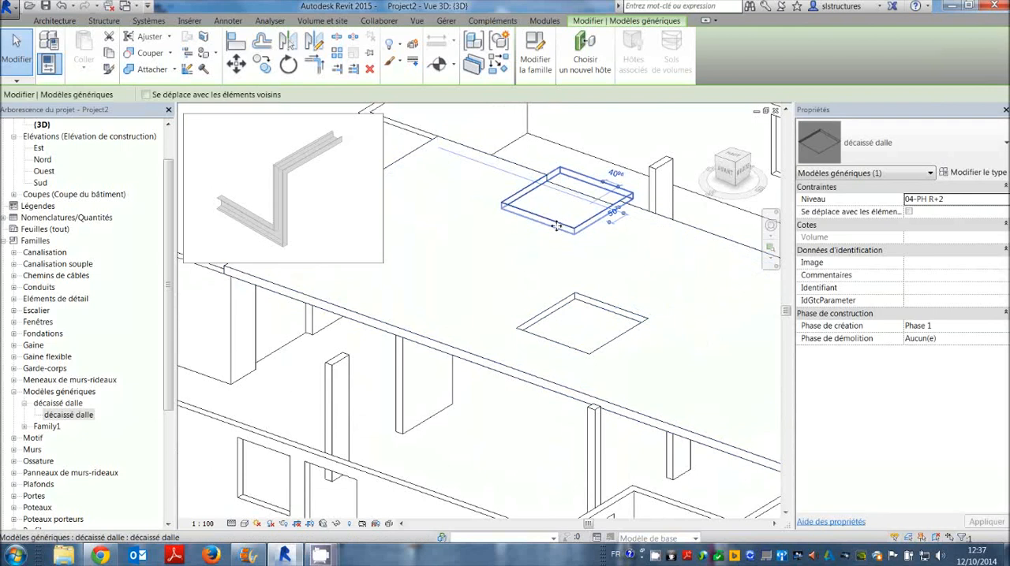
pyautogui.moveTo(557, 226); pyautogui.dragTo(507, 253)
pyautogui.click(568, 261)
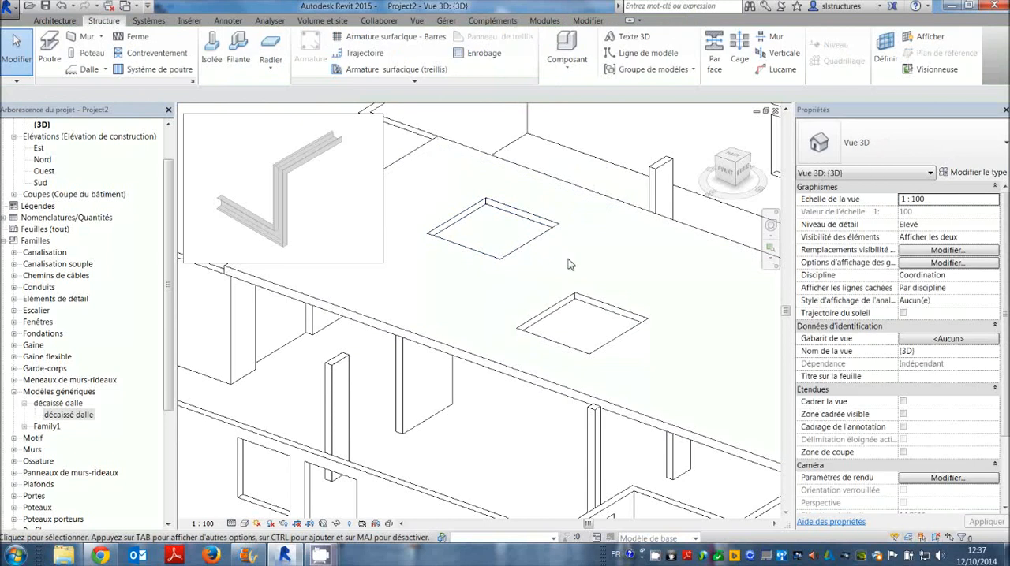
# Select the rear décaissé dalle recess in the slab and open its family for editing.
pyautogui.scroll(-1, 569, 261)
pyautogui.keyDown('shift'); pyautogui.moveTo(616, 247); pyautogui.dragTo(520, 326, button='middle'); pyautogui.keyUp('shift')
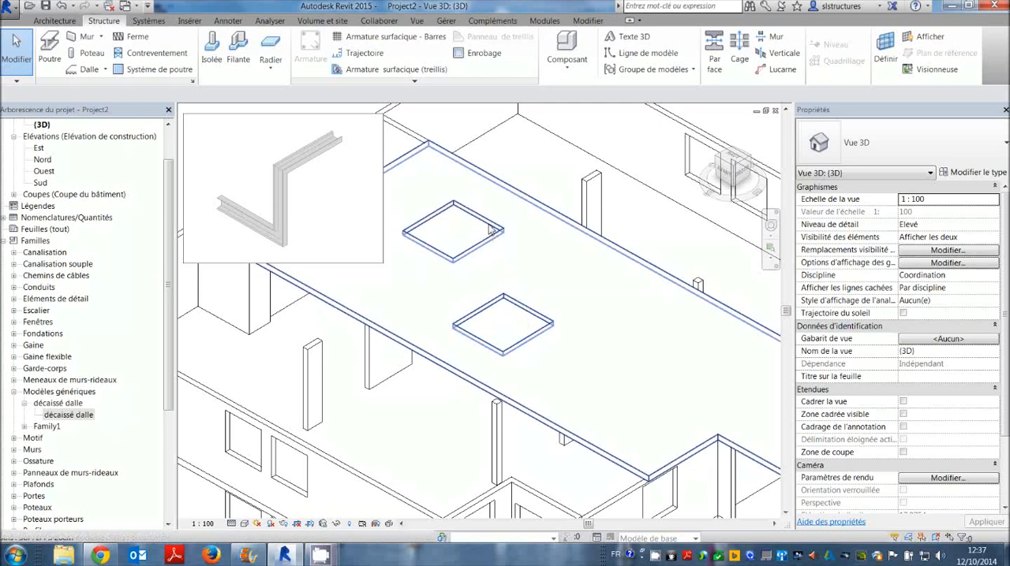
pyautogui.click(453, 193)
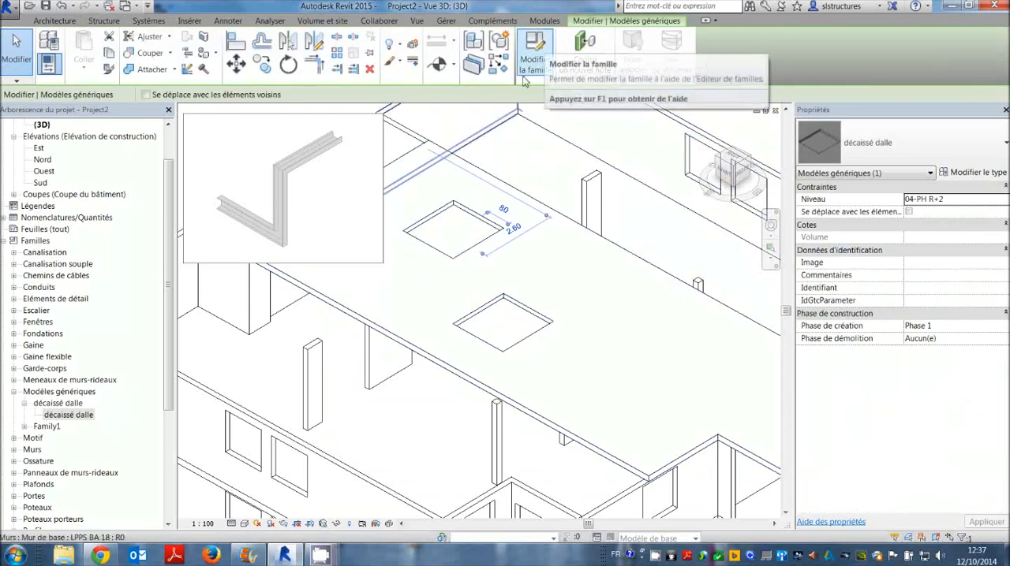
pyautogui.click(540, 56)
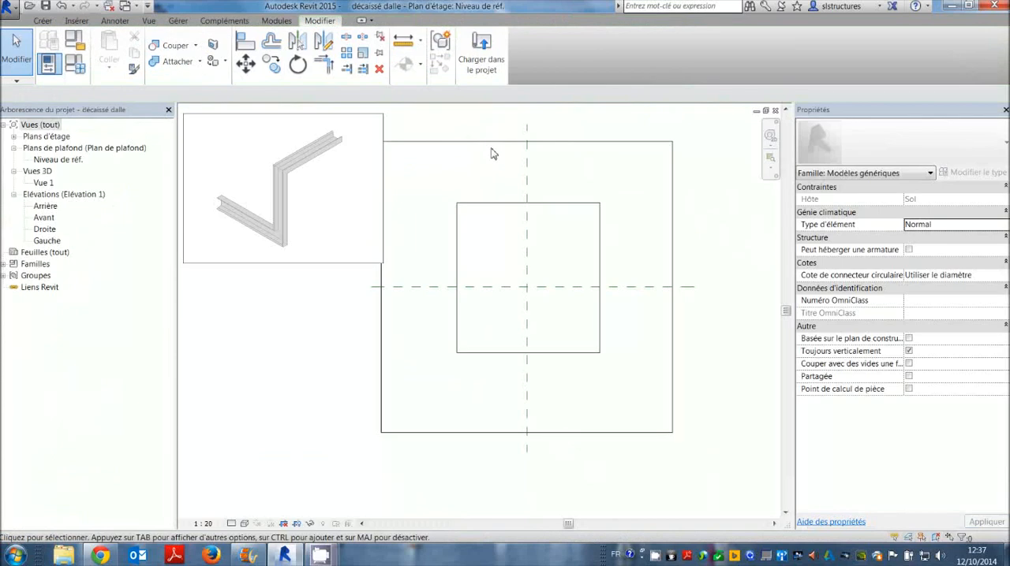
# Select the rectangular void extrusion in the reference level plan and open its sketch for editing.
pyautogui.click(502, 212)
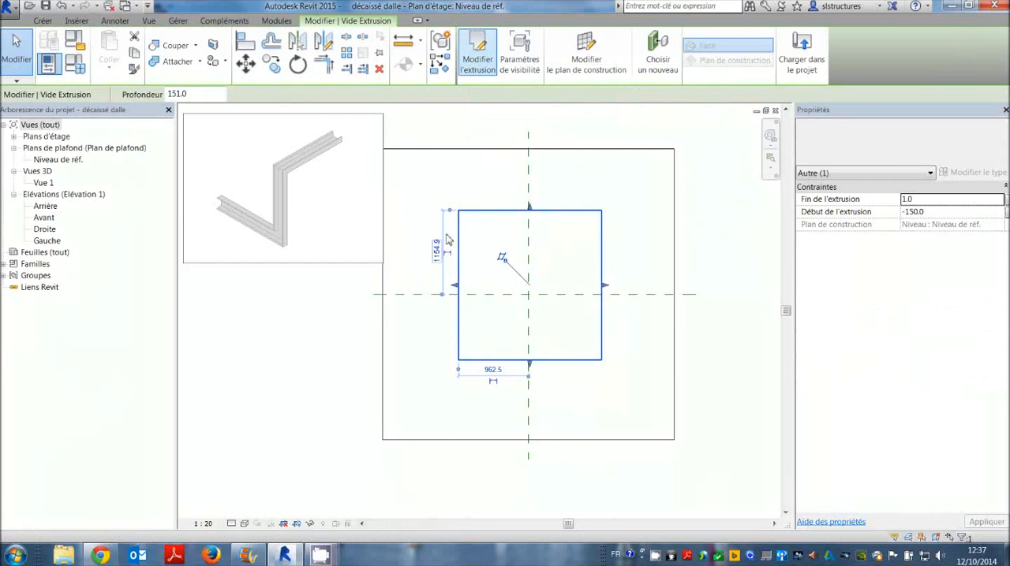
pyautogui.click(478, 55)
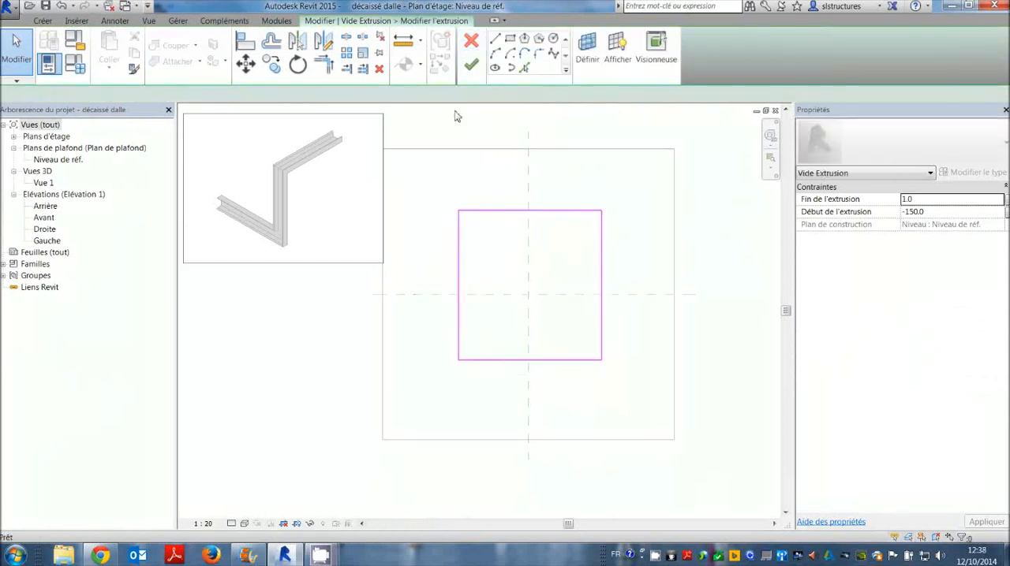
pyautogui.moveTo(551, 235); pyautogui.dragTo(551, 246, button='middle')
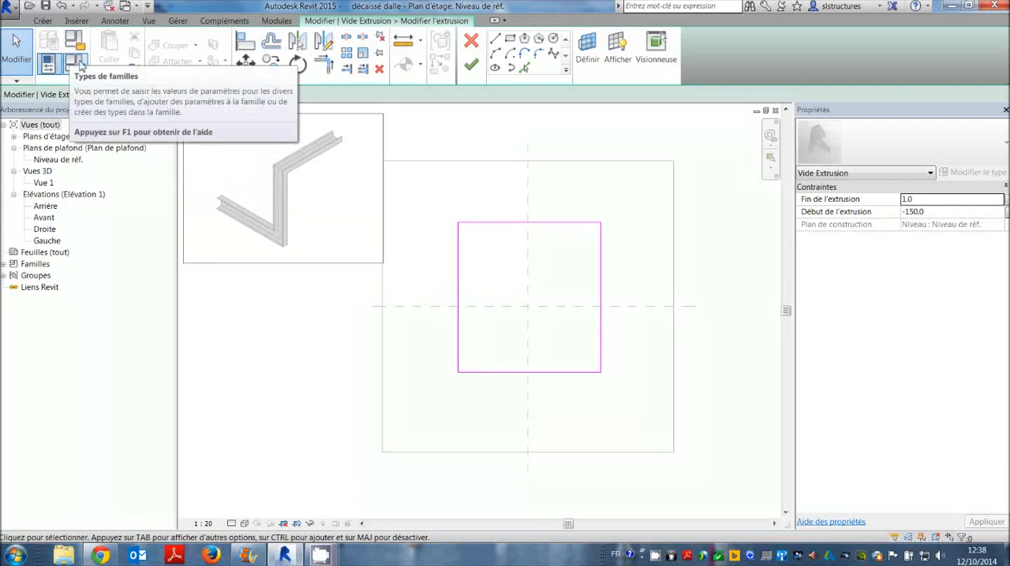
# Add a family parameter named Largeur as a type parameter of kind Longueur, grouped under Cotes.
pyautogui.click(70, 68)
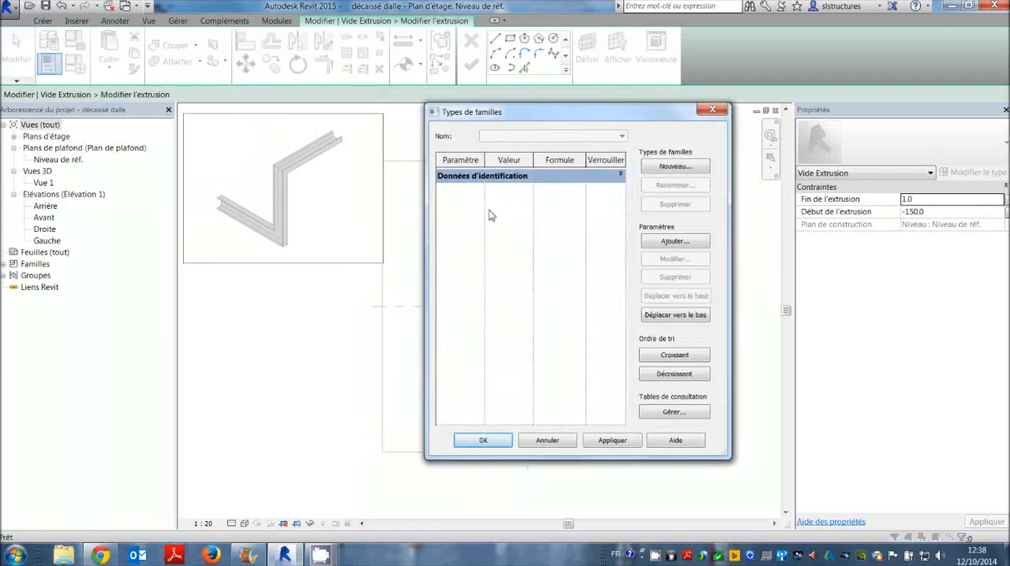
pyautogui.click(661, 245)
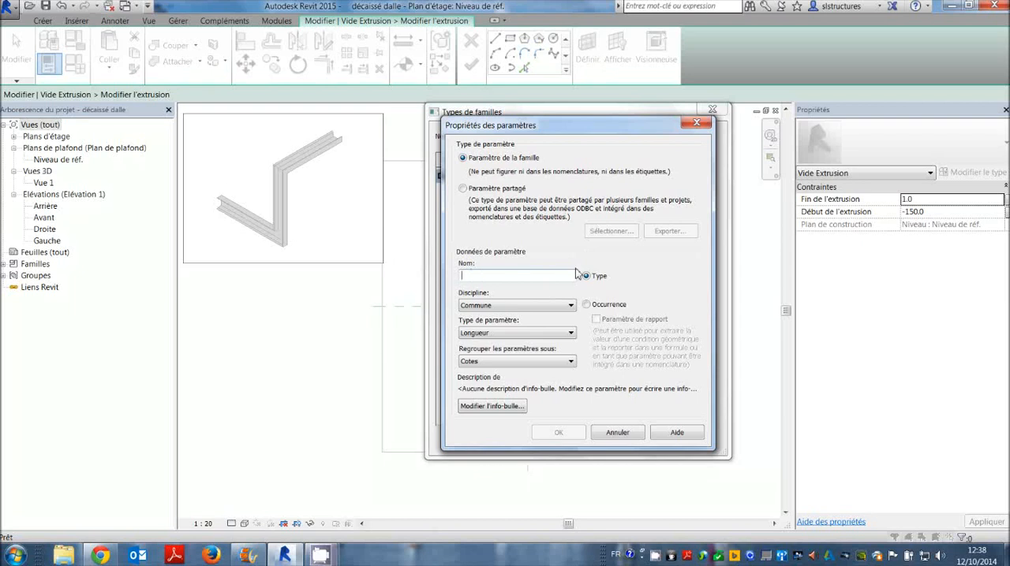
pyautogui.click(586, 305)
pyautogui.click(586, 305)
pyautogui.click(586, 277)
pyautogui.write('Largeur')
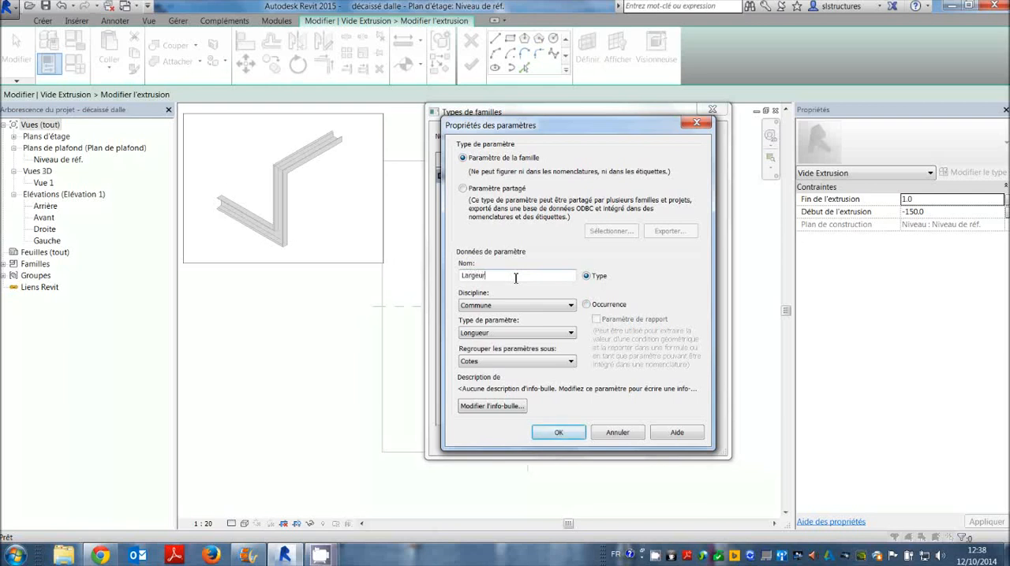
pyautogui.click(551, 434)
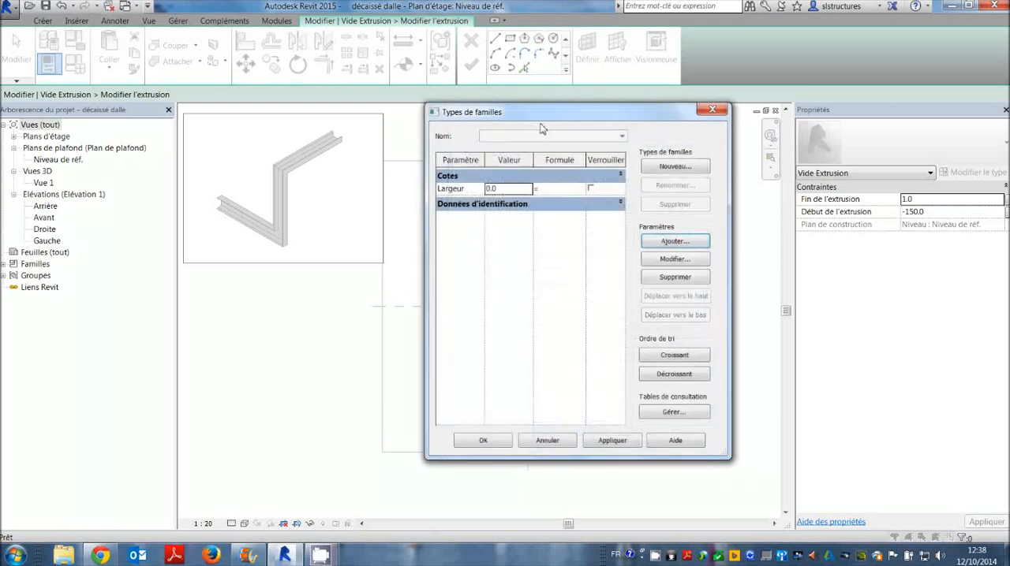
# Add two more type parameters of kind Longueur under Cotes, named Longueur and épaisseur, and accept the family types.
pyautogui.click(667, 241)
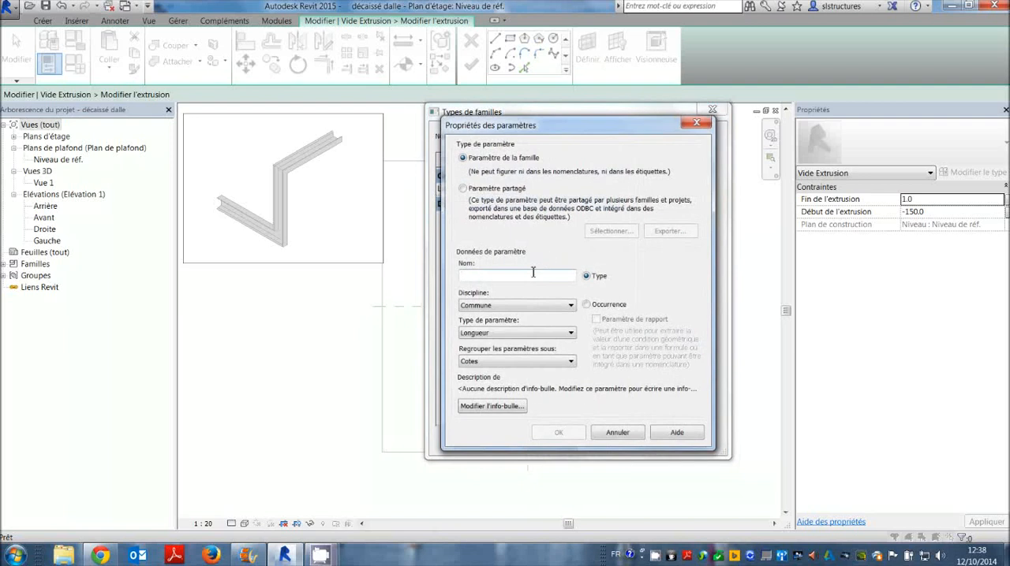
pyautogui.write('Longueur')
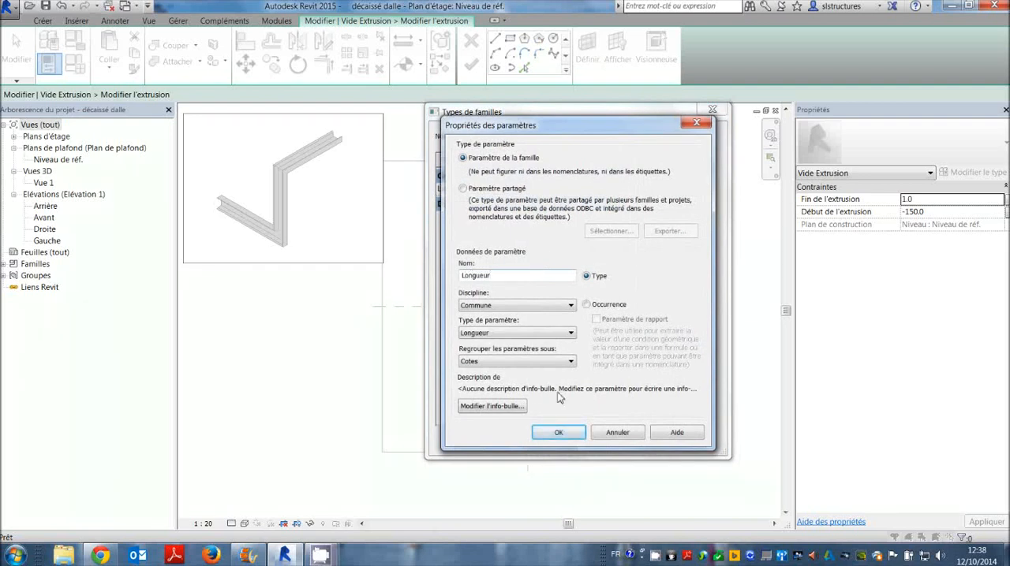
pyautogui.click(558, 433)
pyautogui.click(668, 242)
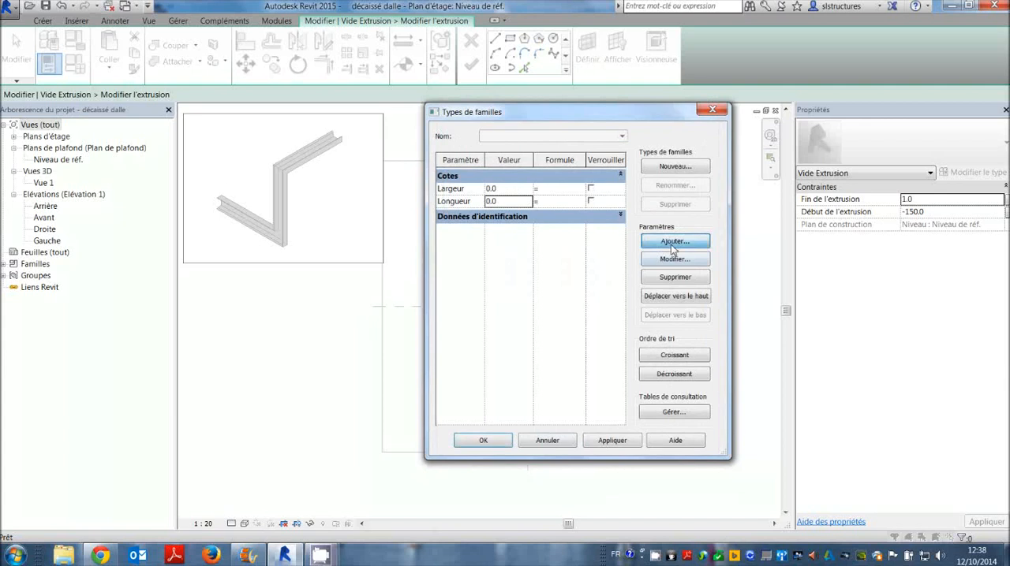
pyautogui.write('épaisseur')
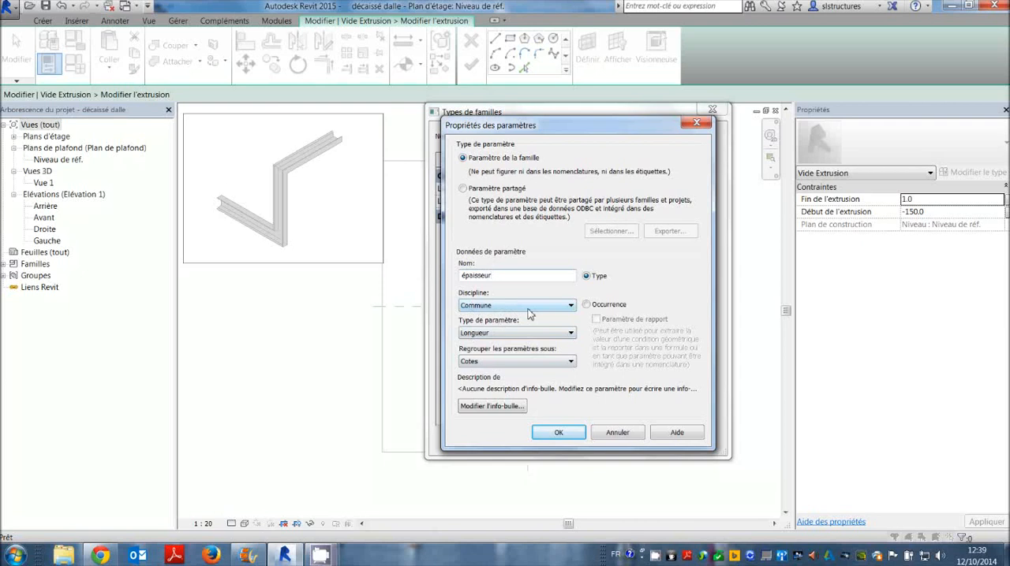
pyautogui.click(524, 332)
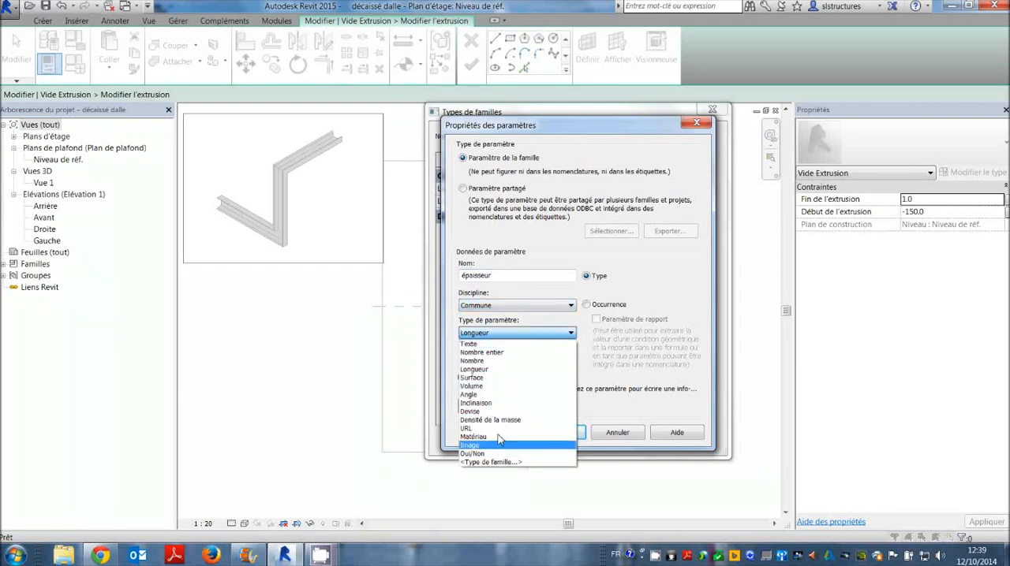
pyautogui.click(535, 335)
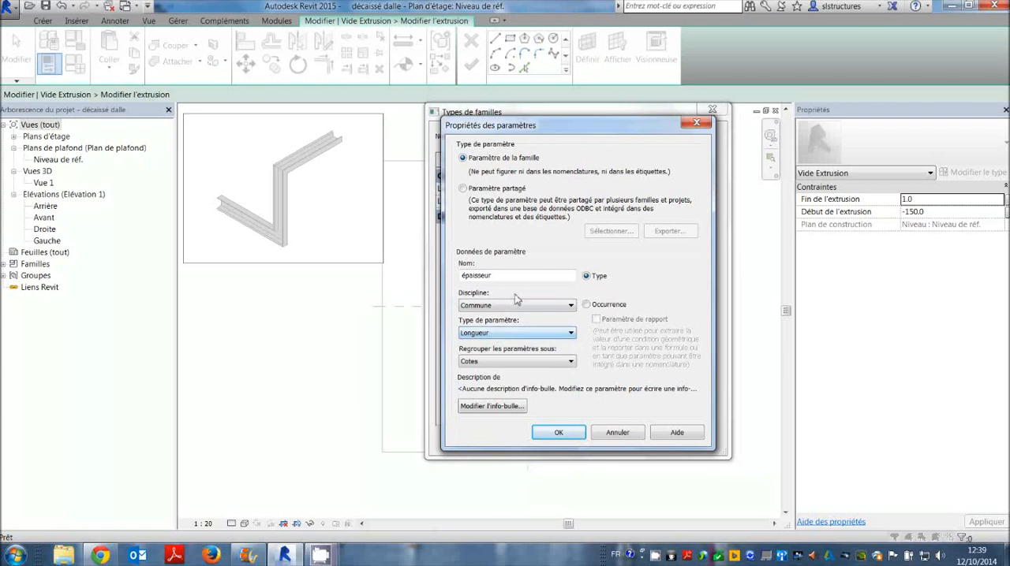
pyautogui.click(560, 433)
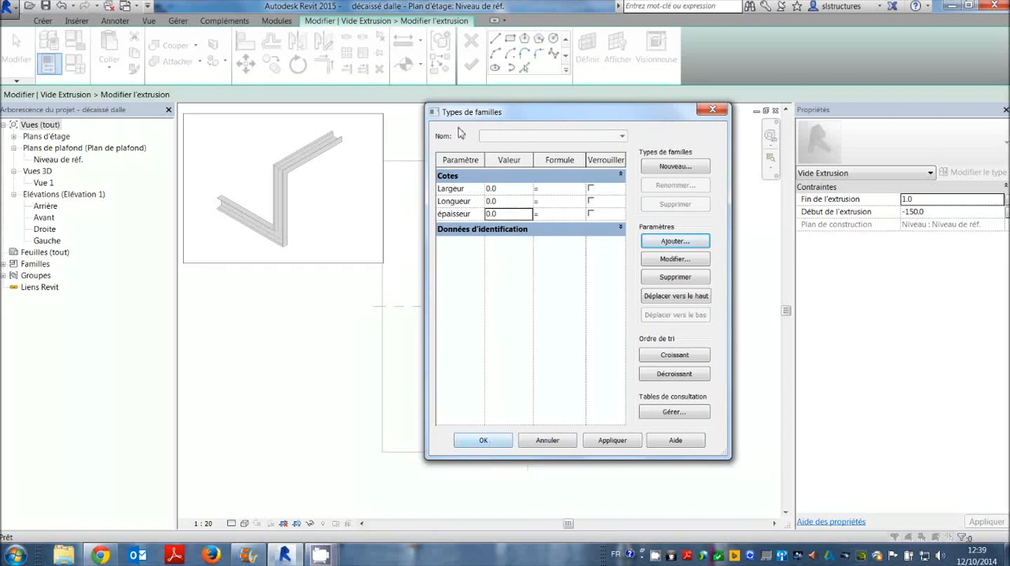
pyautogui.click(496, 445)
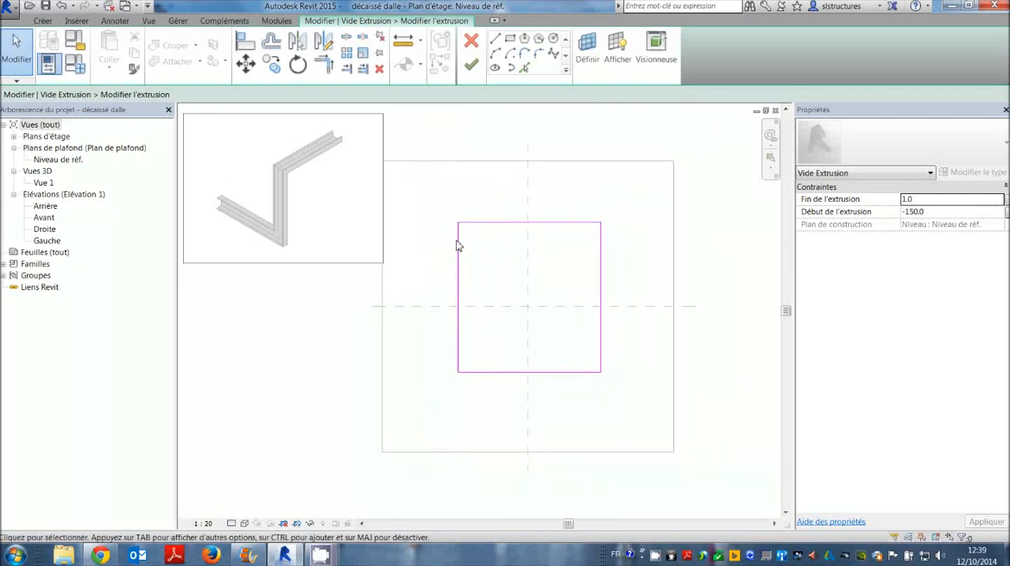
# Place aligned dimensions on the void's sketch rectangle, one above it for the width and one beside its left edge for the height.
pyautogui.click(116, 22)
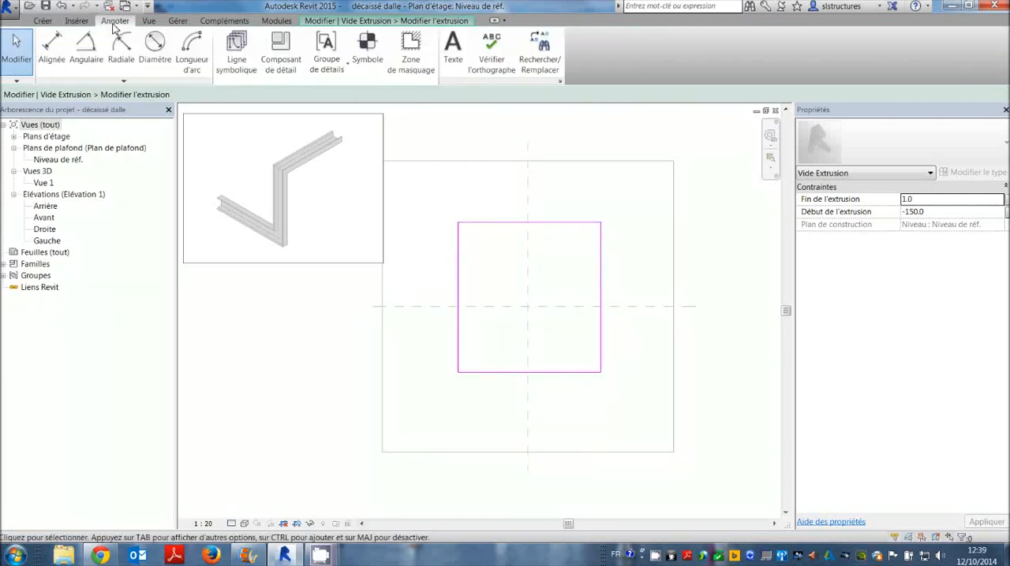
pyautogui.click(63, 49)
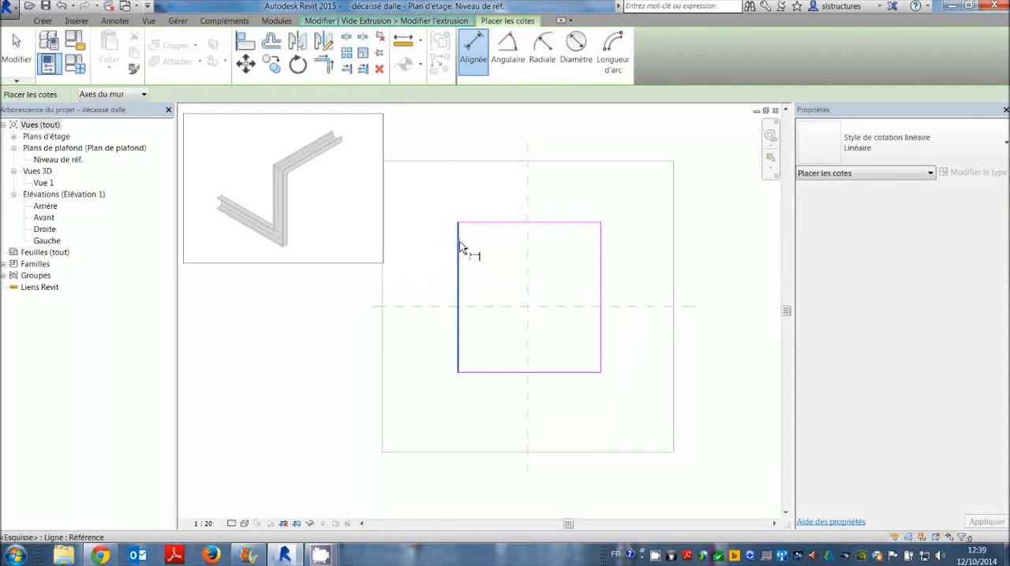
pyautogui.click(459, 248)
pyautogui.click(604, 248)
pyautogui.click(604, 189)
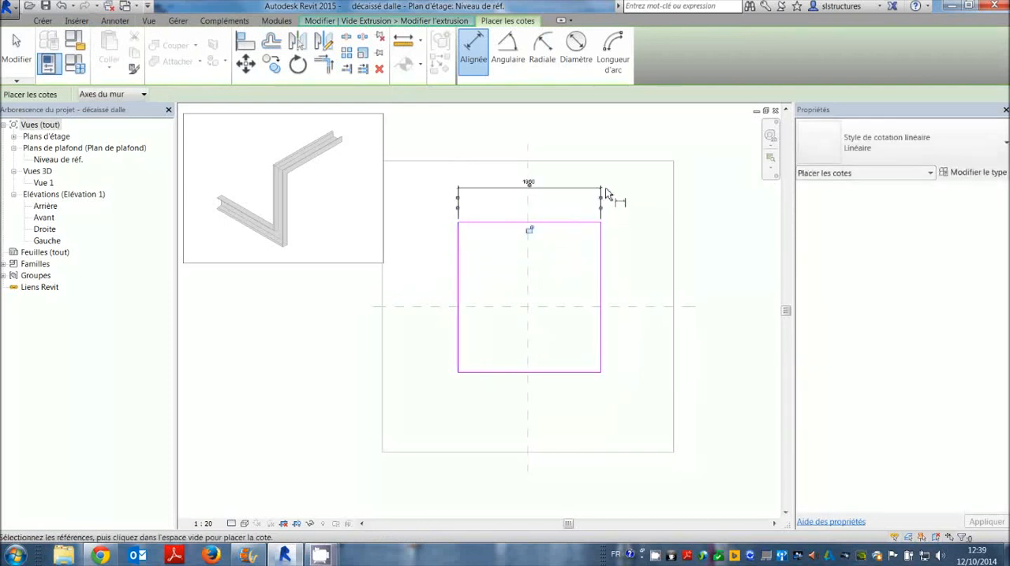
pyautogui.click(474, 224)
pyautogui.click(473, 372)
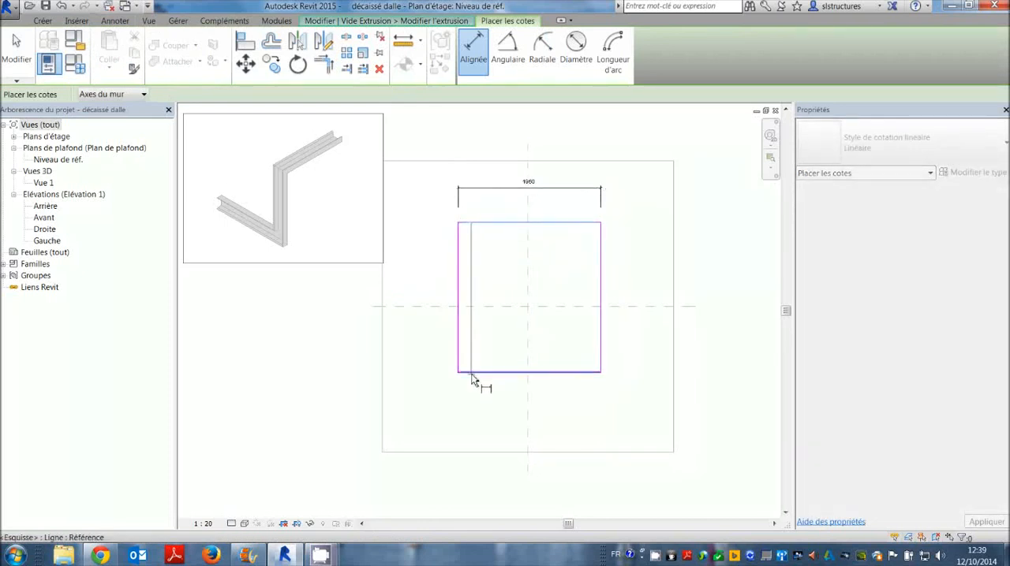
pyautogui.click(440, 373)
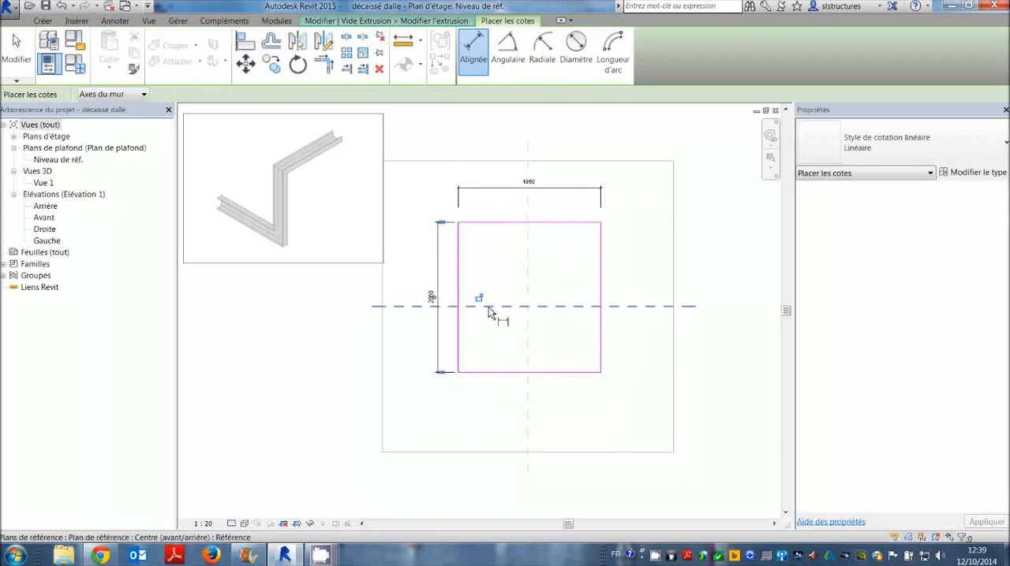
pyautogui.press('Escape')
# Label the horizontal dimension above the sketch rectangle with the Largeur parameter.
pyautogui.click(517, 187)
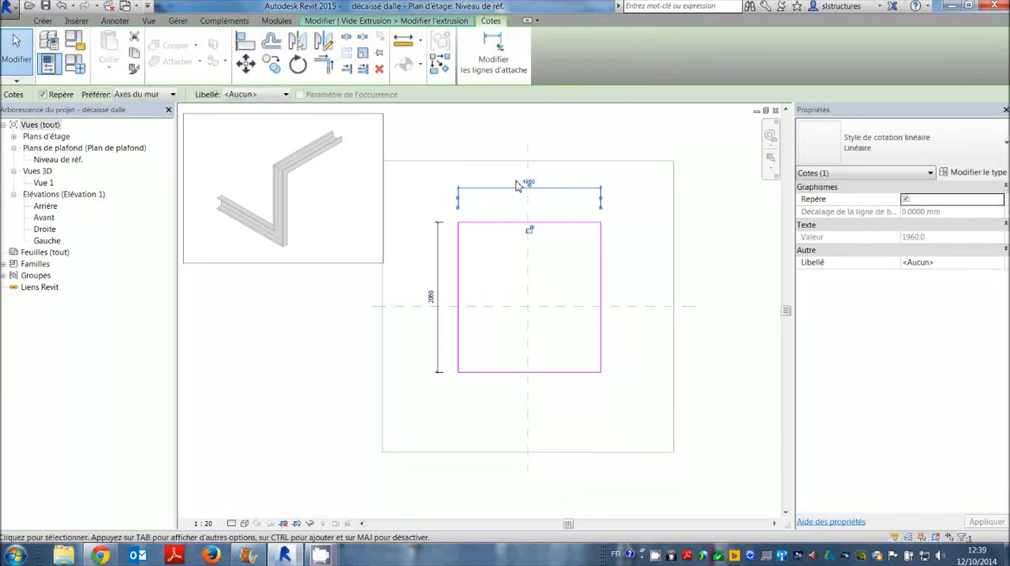
pyautogui.click(259, 94)
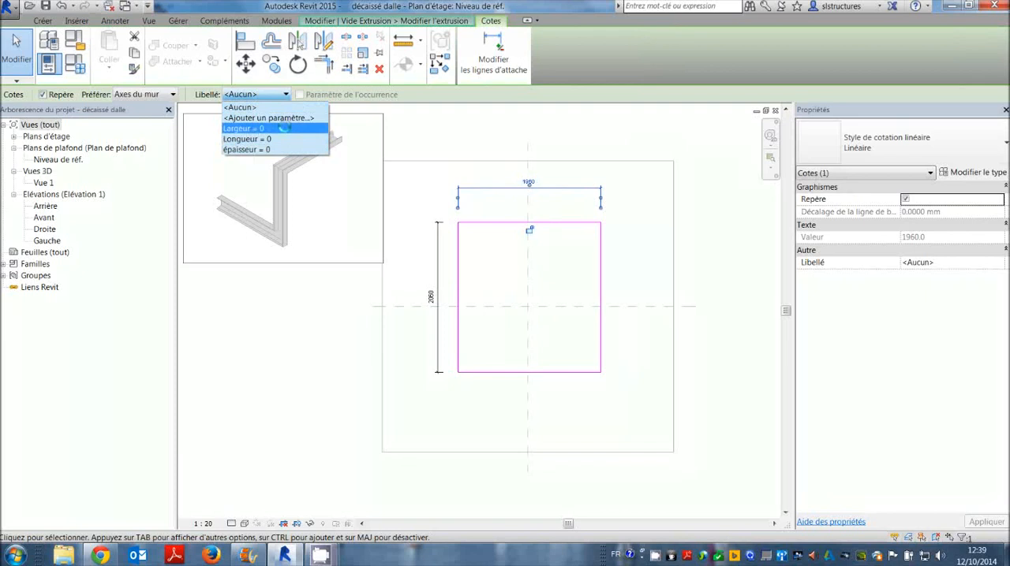
pyautogui.click(275, 129)
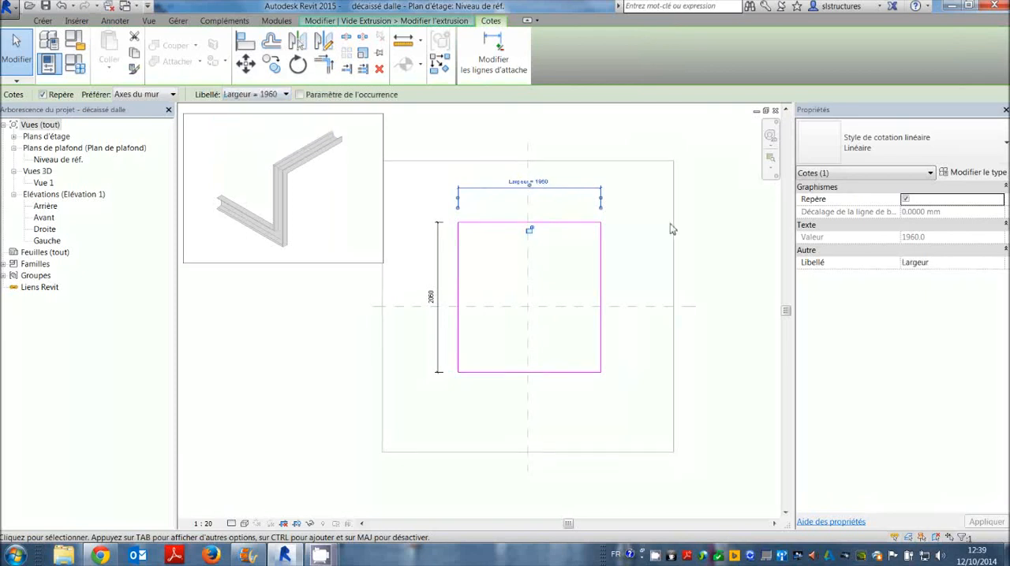
pyautogui.click(633, 205)
pyautogui.scroll(1, 547, 191)
pyautogui.scroll(1, 499, 170)
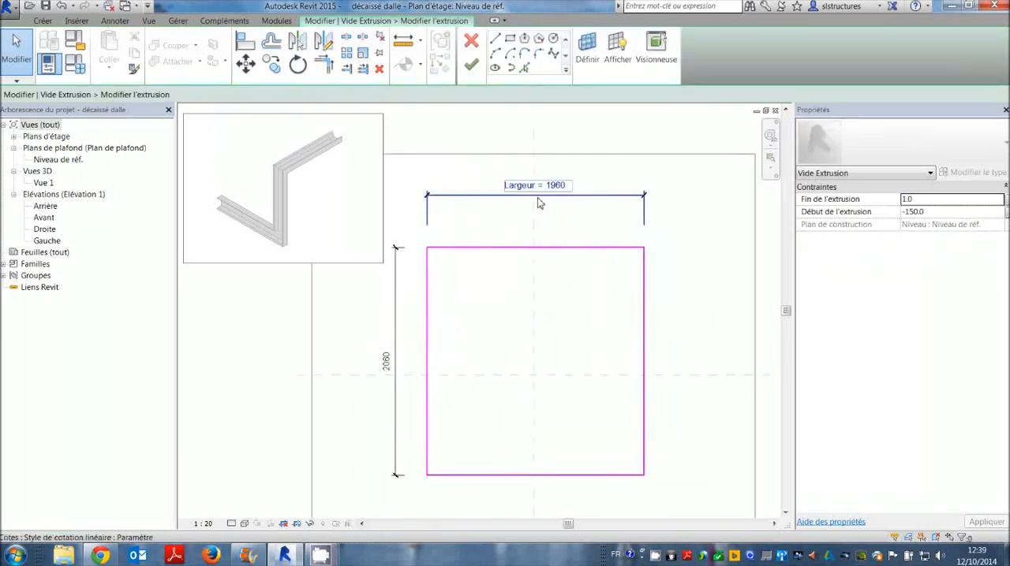
pyautogui.scroll(-1, 509, 250)
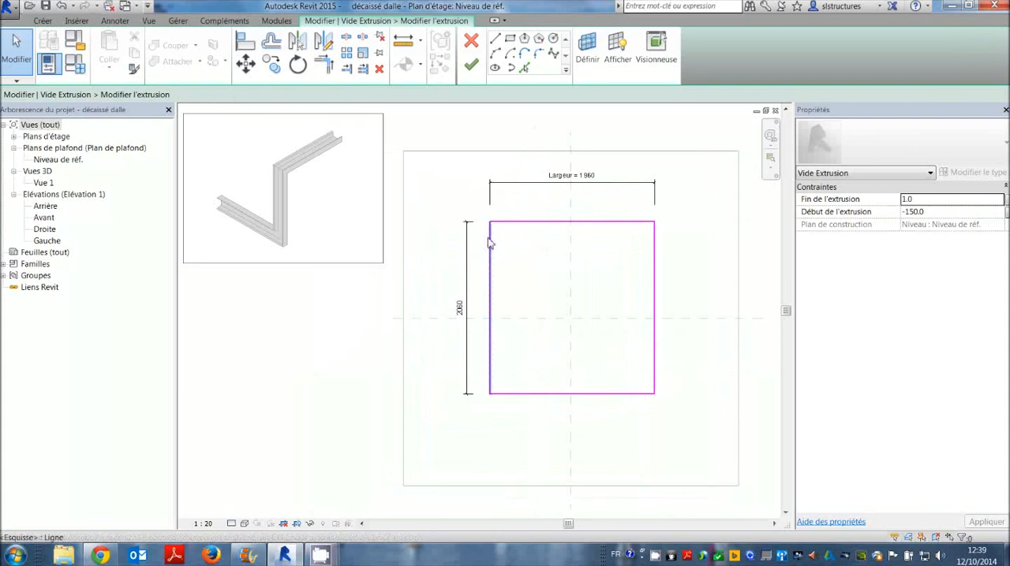
# Label the vertical dimension beside the sketch rectangle with the Longueur parameter.
pyautogui.click(465, 331)
pyautogui.click(252, 93)
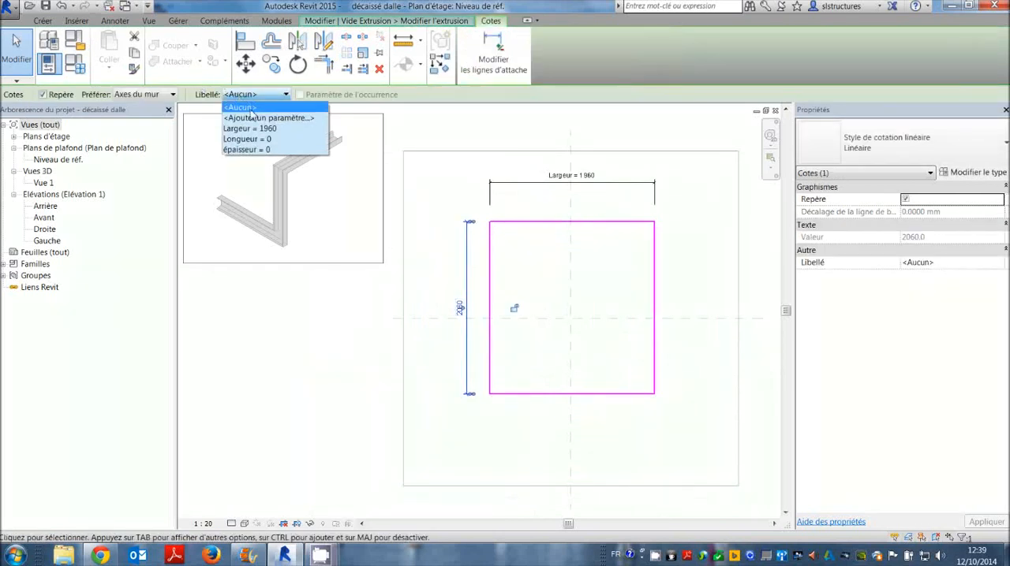
pyautogui.click(253, 142)
pyautogui.click(534, 280)
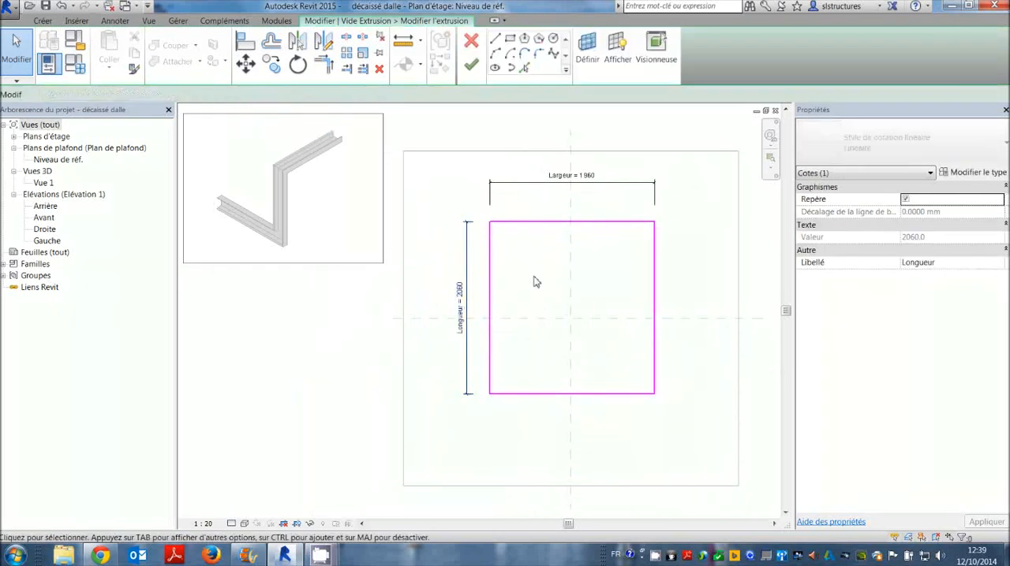
# Set both the Largeur and Longueur parameters to 1000 mm in the family types and apply them to the sketch.
pyautogui.scroll(-1, 534, 279)
pyautogui.click(75, 64)
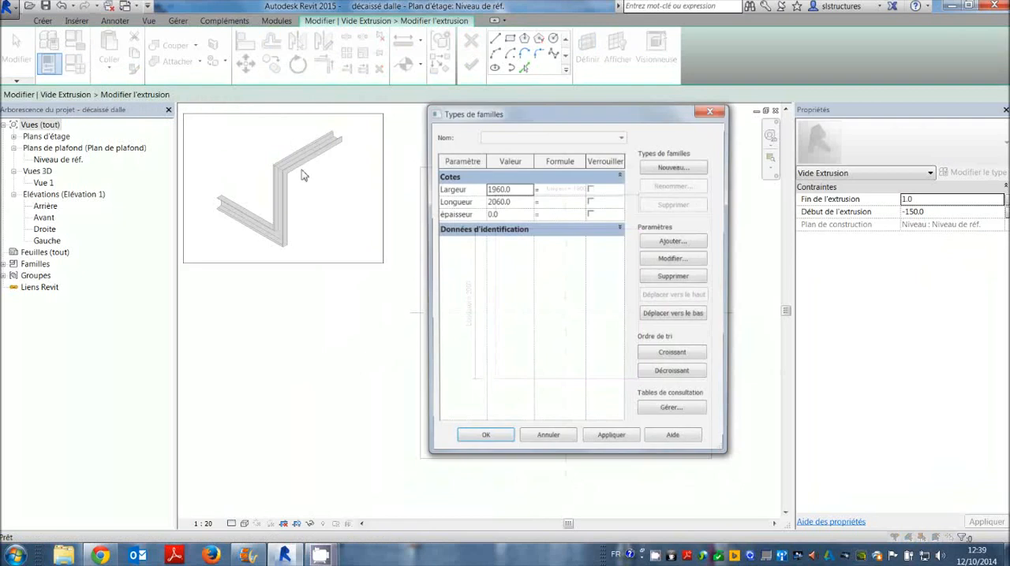
pyautogui.click(495, 189)
pyautogui.moveTo(509, 189); pyautogui.dragTo(478, 191)
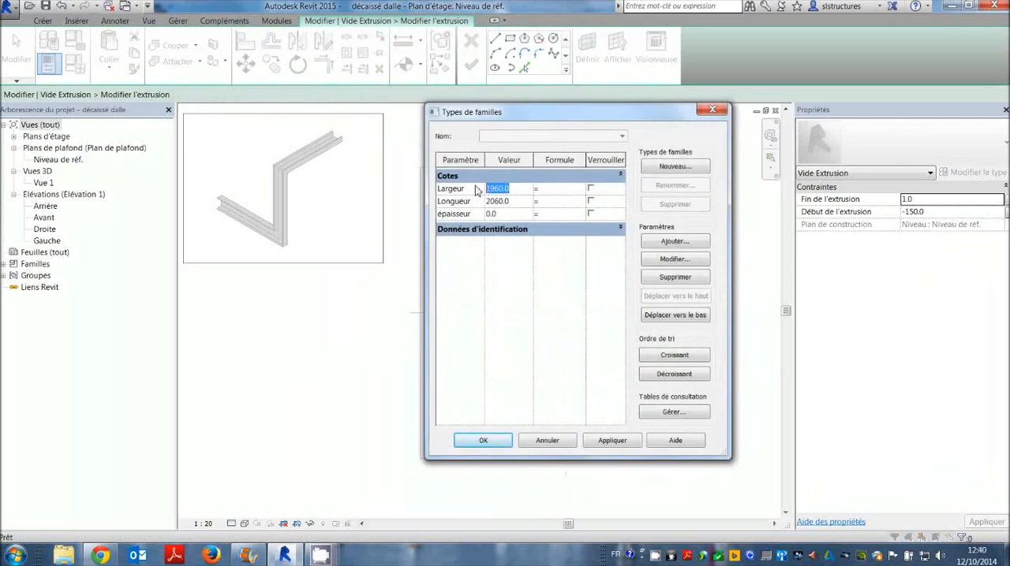
pyautogui.press('BackSpace')
pyautogui.write('1000')
pyautogui.click(505, 202)
pyautogui.moveTo(483, 202); pyautogui.dragTo(534, 198)
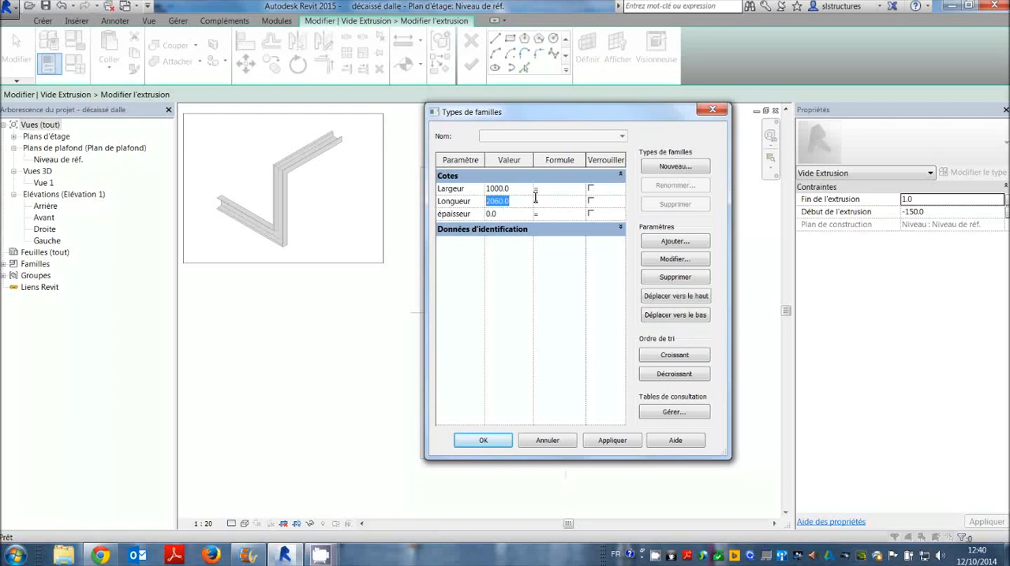
pyautogui.write('100')
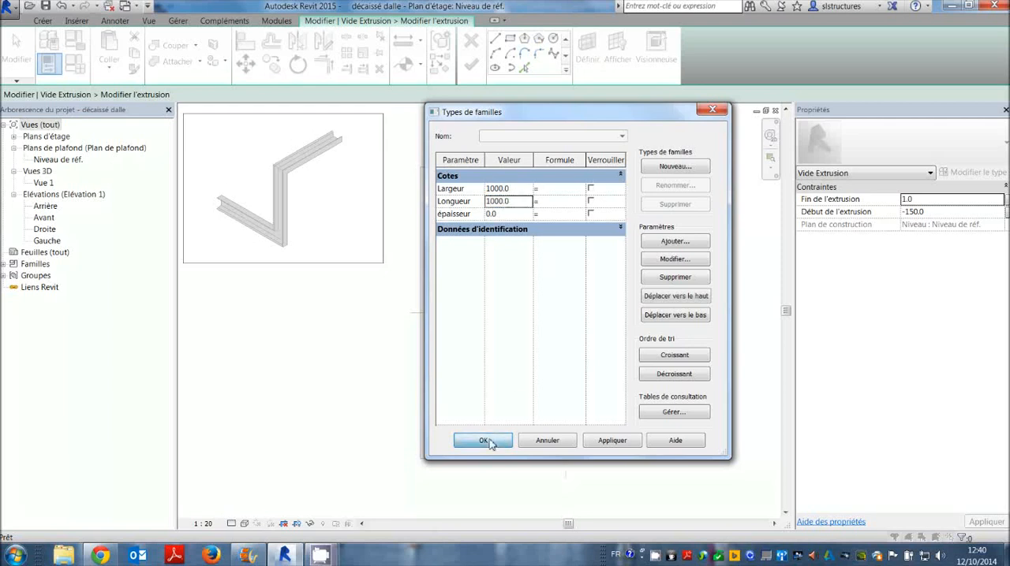
pyautogui.click(484, 440)
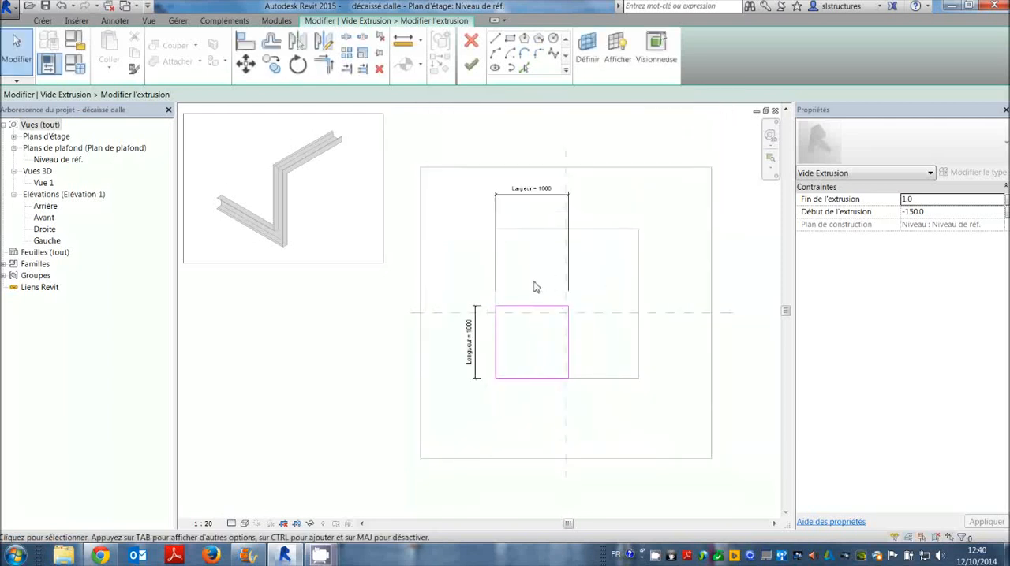
# Finish editing the void extrusion's sketch and open the 3D view Vue 1.
pyautogui.scroll(2, 536, 291)
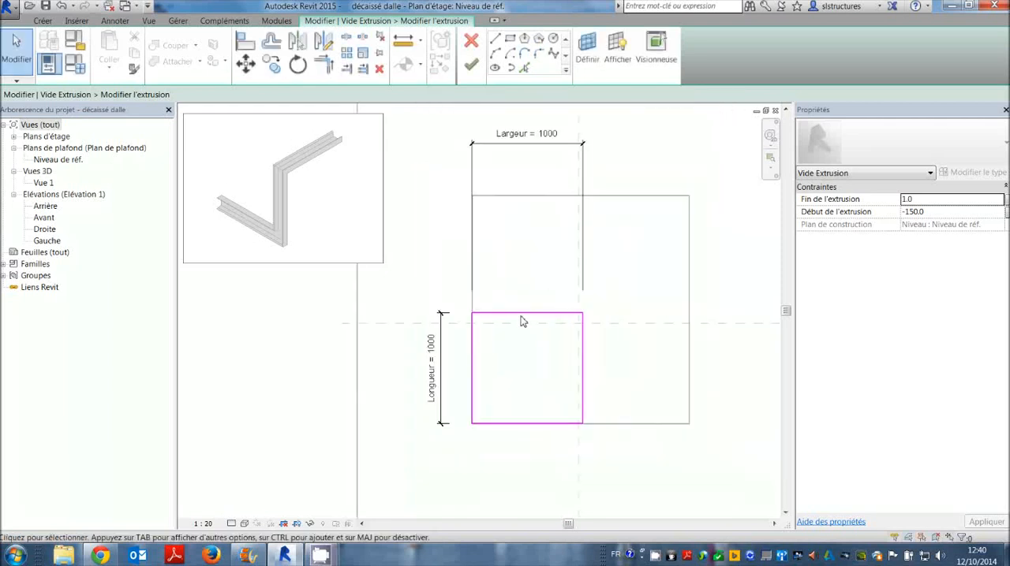
pyautogui.click(471, 65)
pyautogui.scroll(-1, 549, 297)
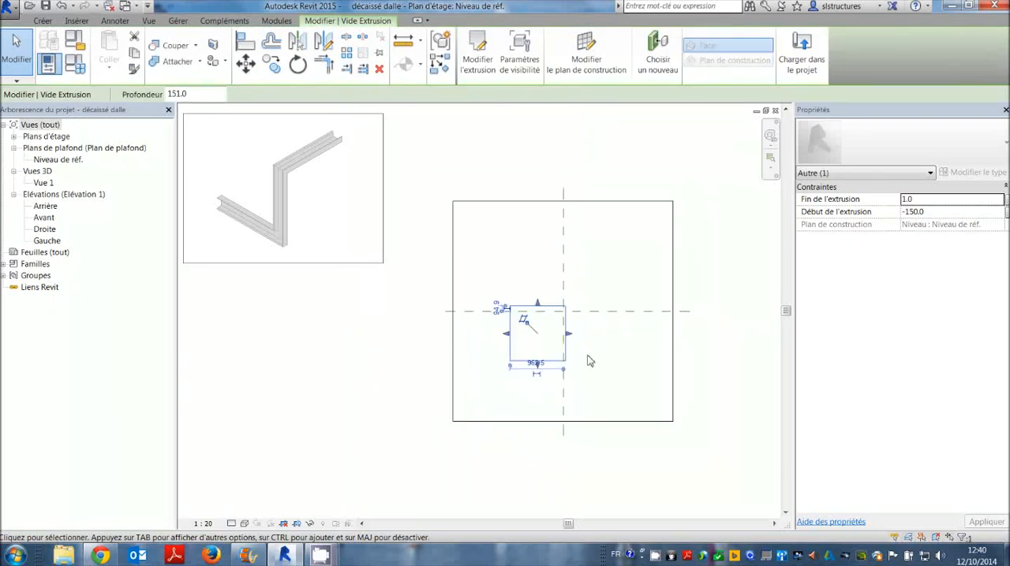
pyautogui.doubleClick(43, 183)
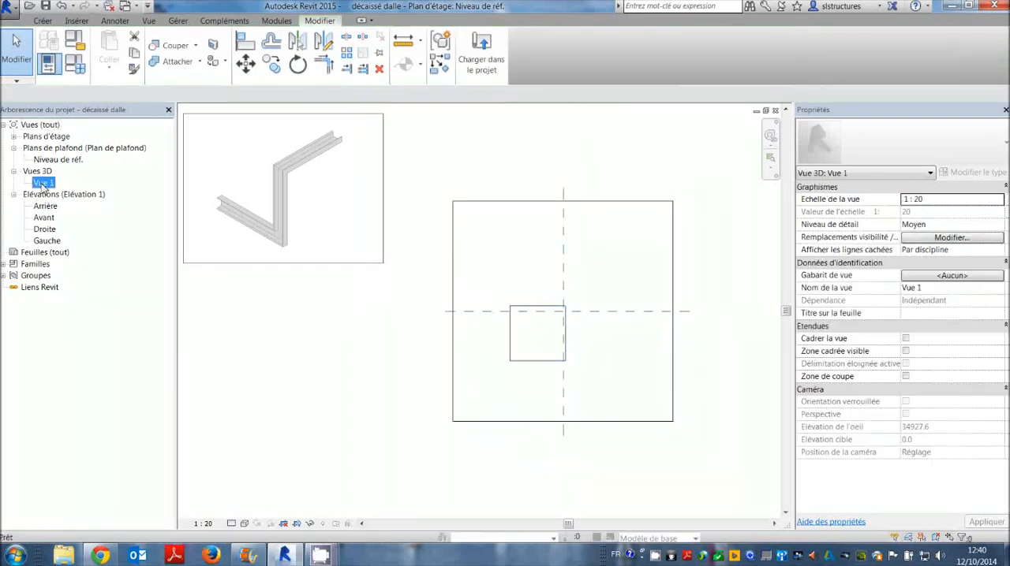
# Set the Largeur and Longueur parameters to 1500 mm in the family types and apply them to the void.
pyautogui.keyDown('shift'); pyautogui.moveTo(571, 340); pyautogui.dragTo(721, 260, button='middle'); pyautogui.keyUp('shift')
pyautogui.click(721, 259)
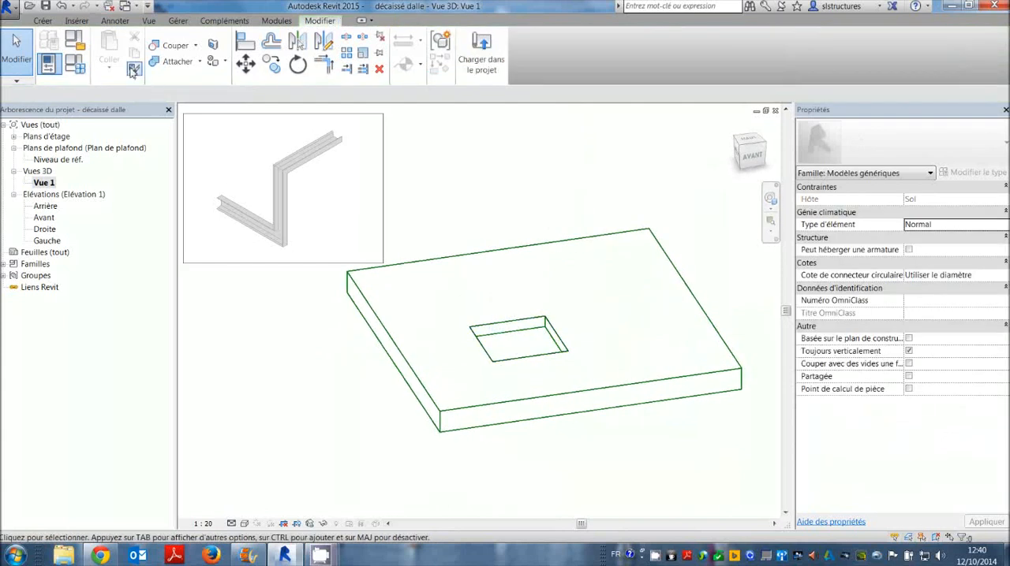
pyautogui.click(43, 20)
pyautogui.click(75, 63)
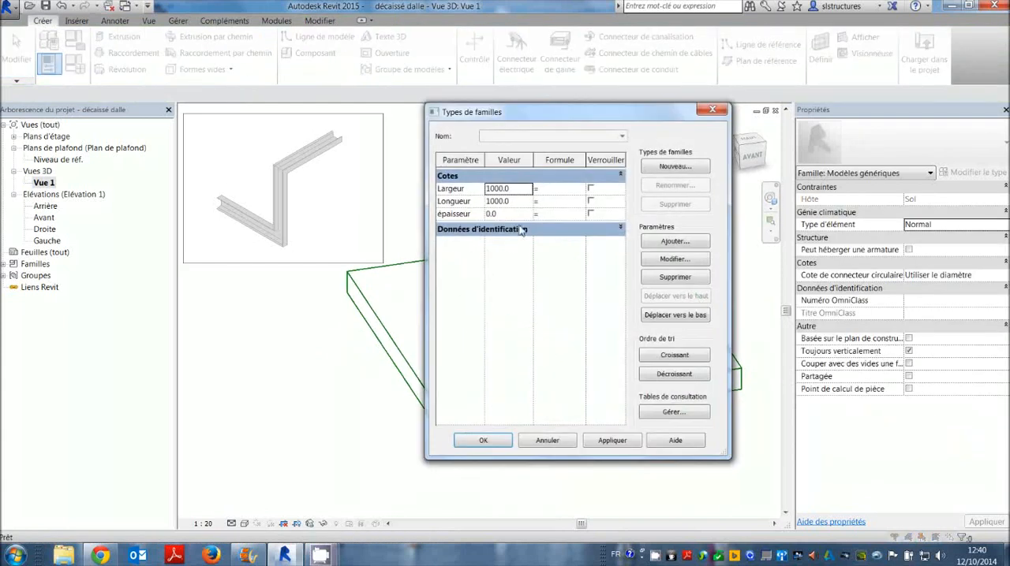
pyautogui.moveTo(517, 189); pyautogui.dragTo(477, 186)
pyautogui.write('1500')
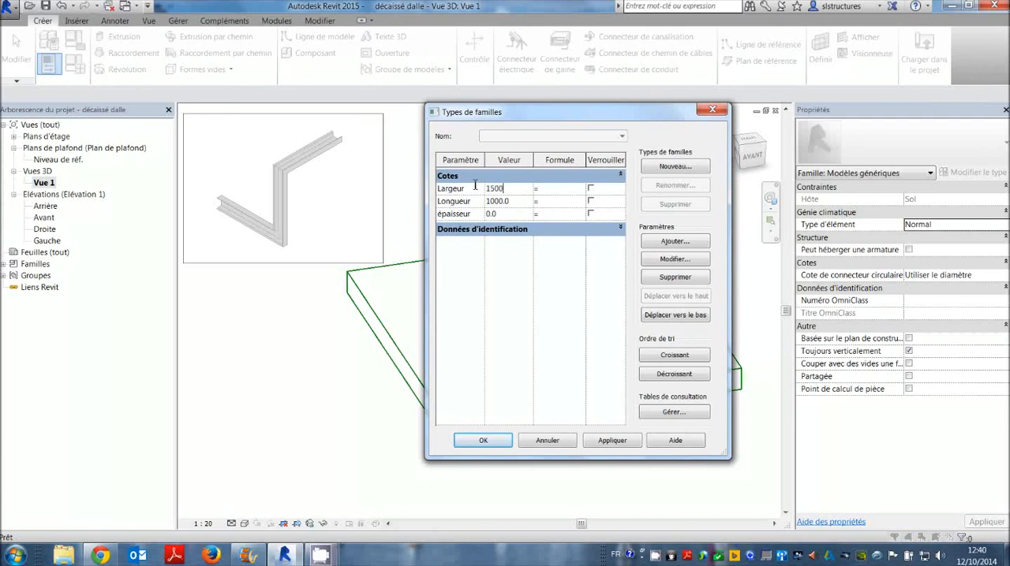
pyautogui.doubleClick(511, 202)
pyautogui.write('1')
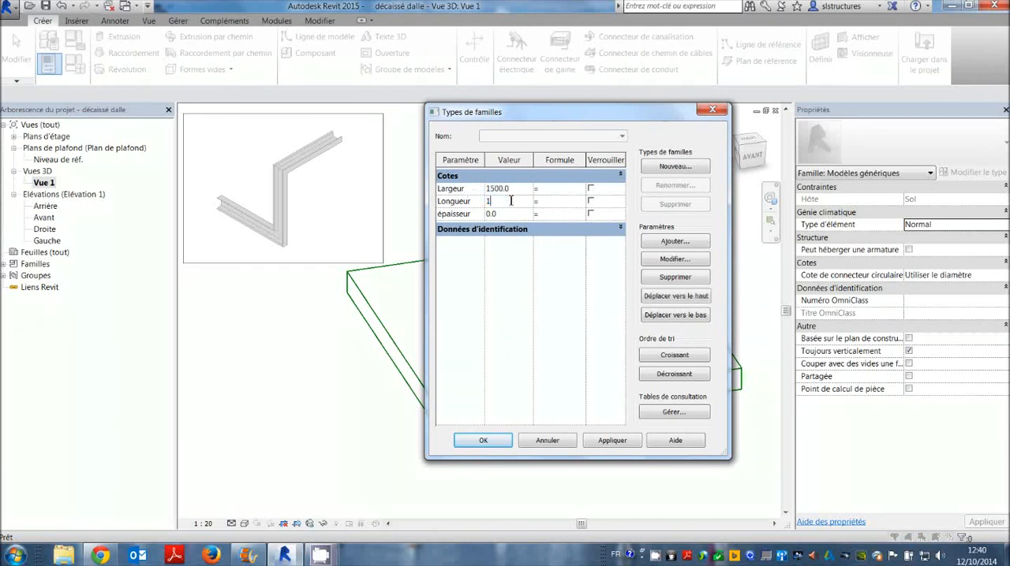
pyautogui.click(483, 440)
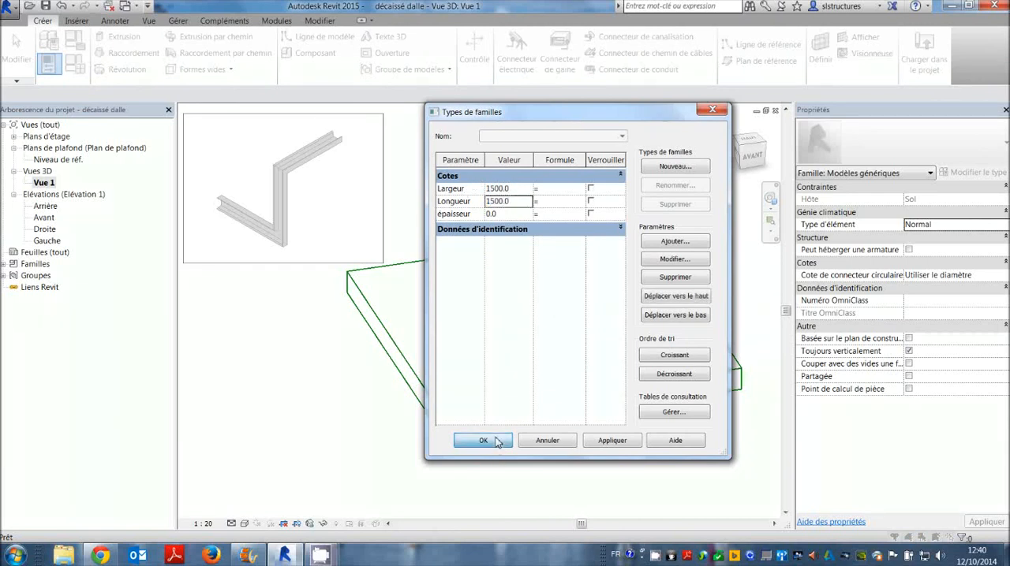
pyautogui.keyDown('shift'); pyautogui.moveTo(605, 324); pyautogui.dragTo(556, 277, button='middle'); pyautogui.keyUp('shift')
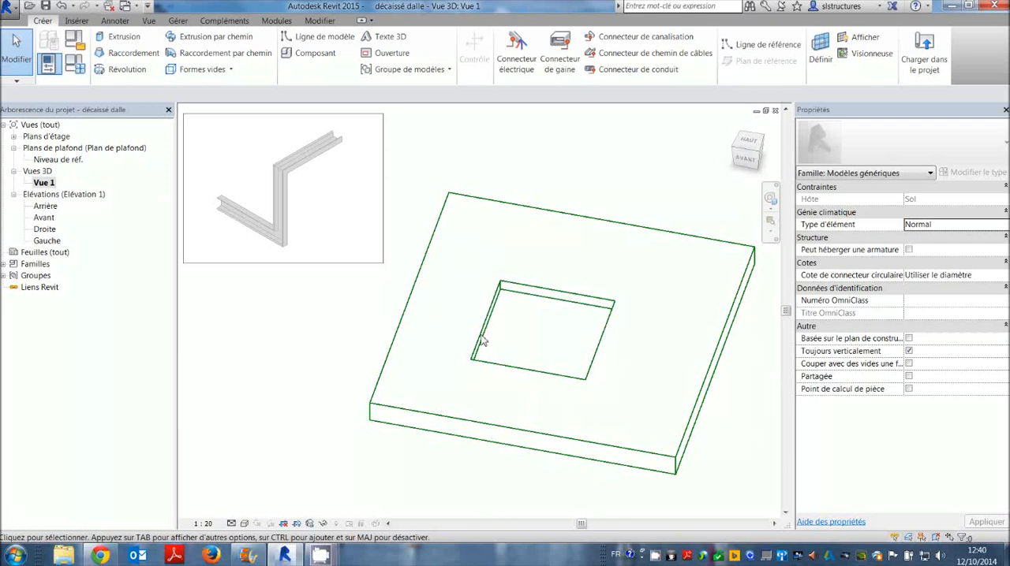
# Open the Niveau de réf. floor plan and start editing the void extrusion's sketch.
pyautogui.doubleClick(66, 161)
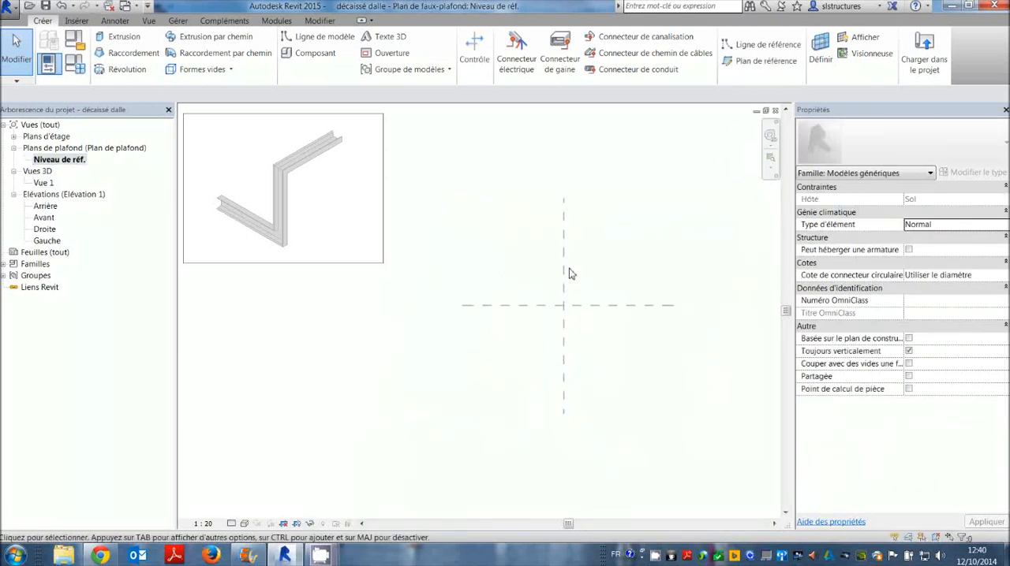
pyautogui.scroll(-2, 570, 276)
pyautogui.click(13, 137)
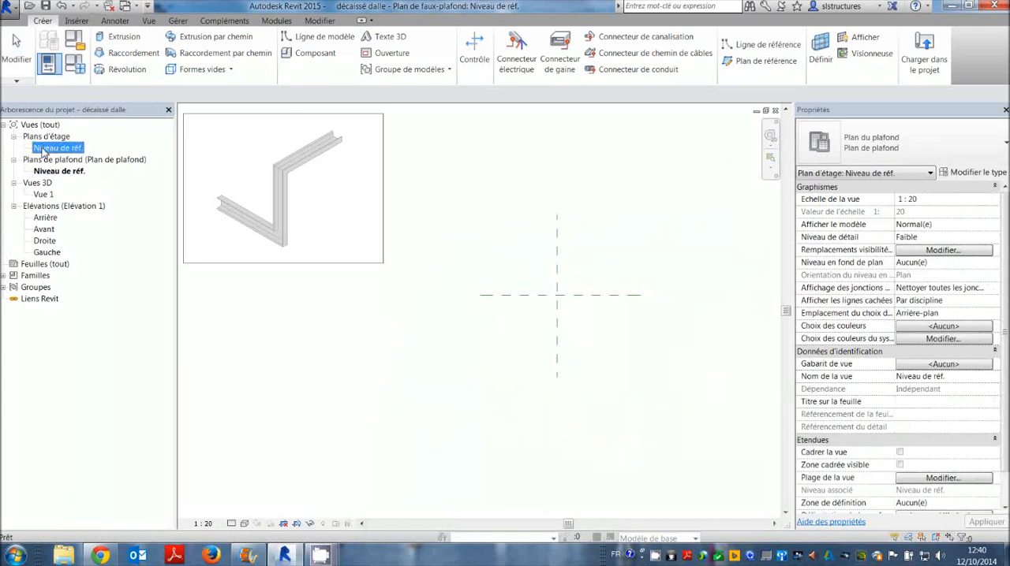
pyautogui.doubleClick(58, 148)
pyautogui.scroll(2, 593, 304)
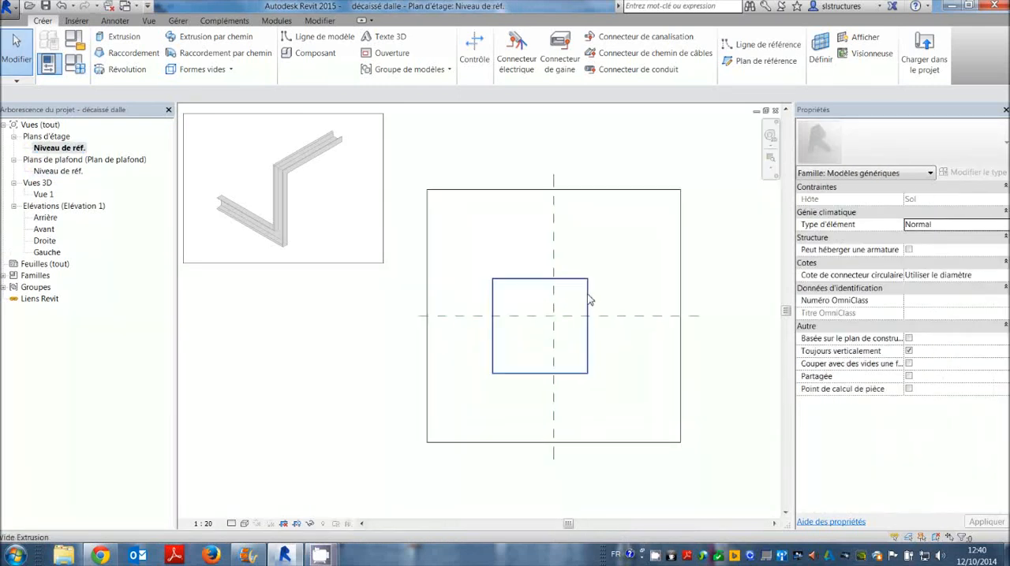
pyautogui.click(589, 301)
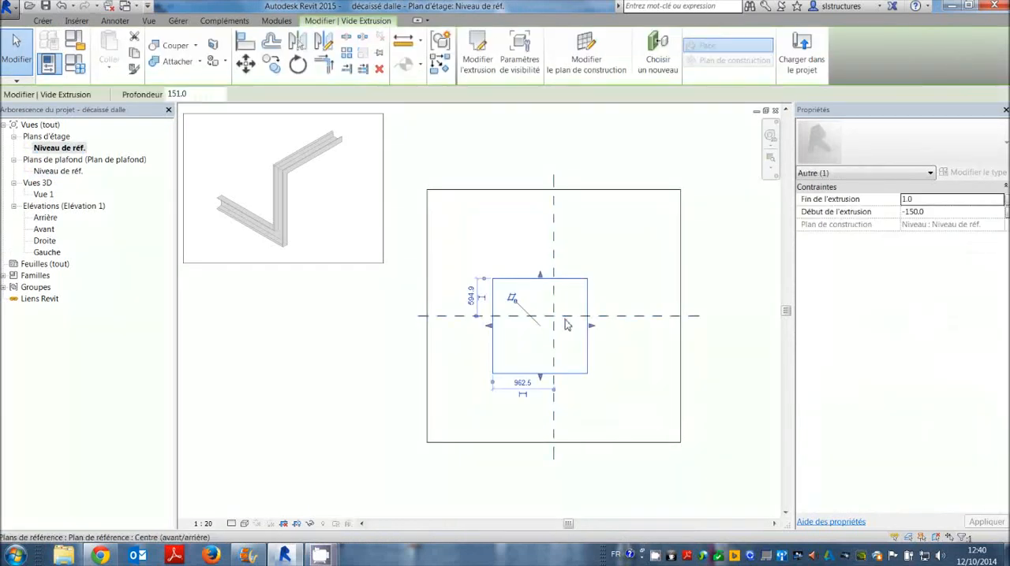
pyautogui.click(476, 59)
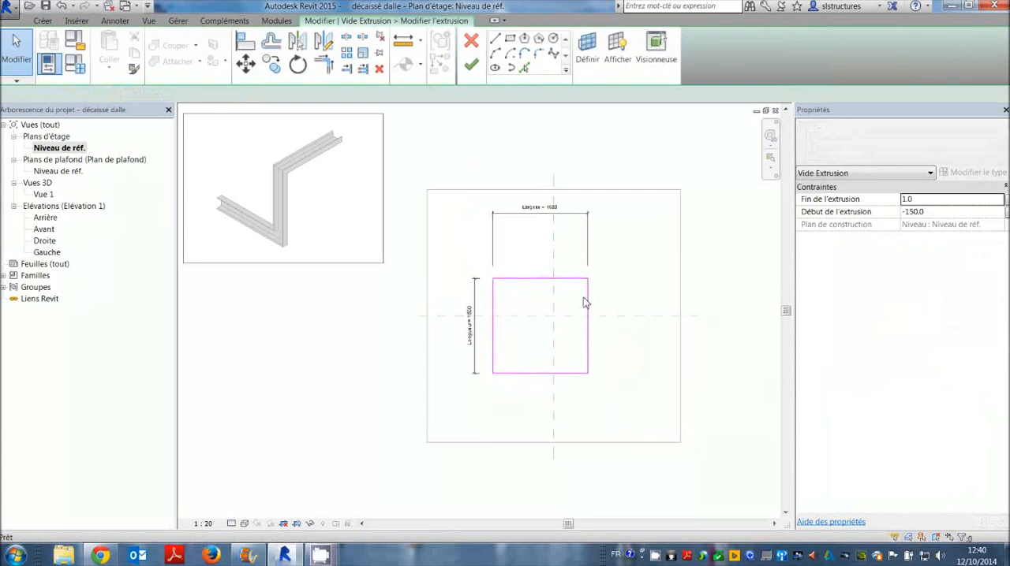
pyautogui.scroll(2, 583, 284)
pyautogui.scroll(1, 562, 263)
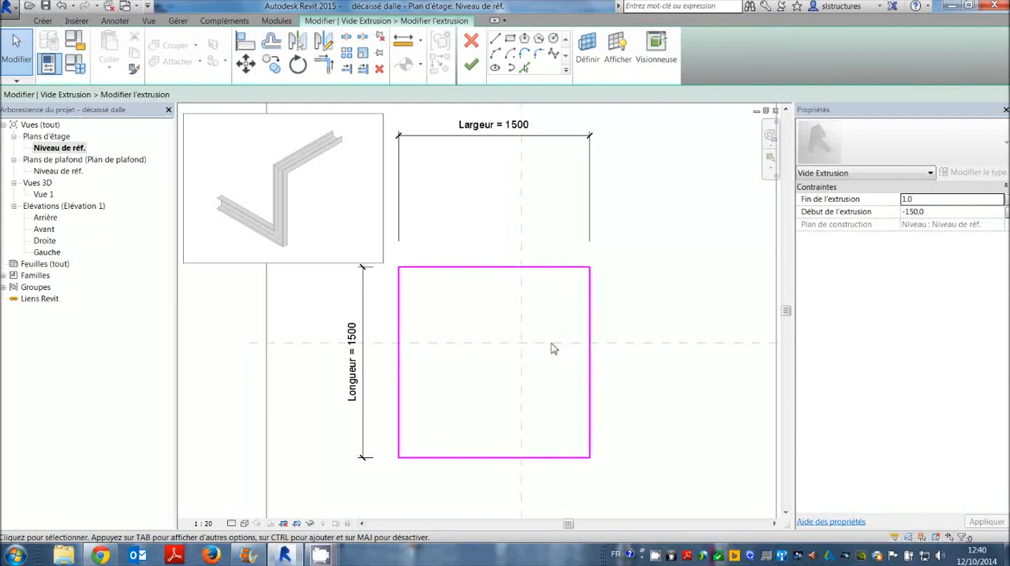
pyautogui.scroll(-1, 559, 350)
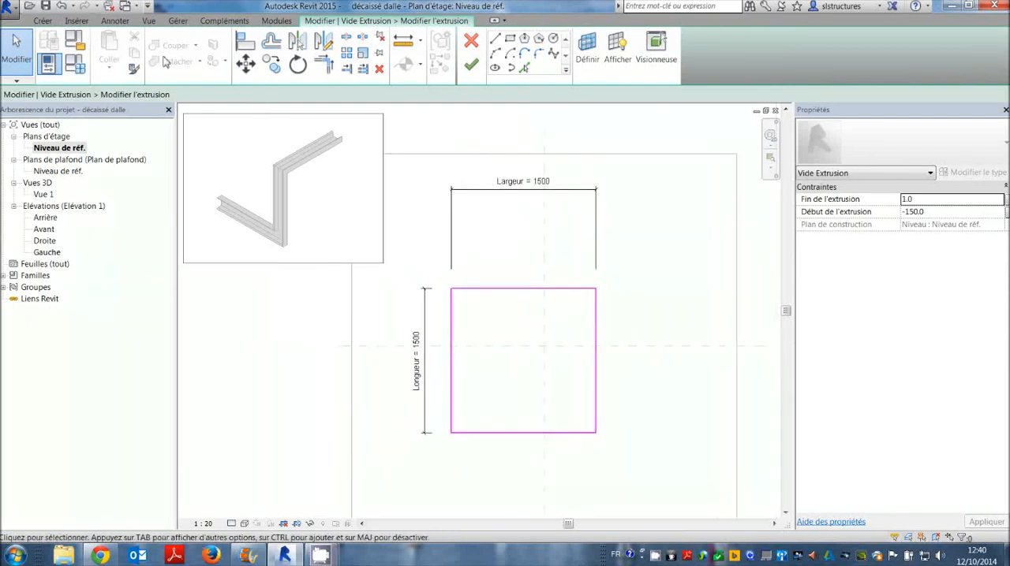
# Add an aligned dimension across the sketch's two vertical edges and the vertical centre plane, with equal, locked segments.
pyautogui.click(114, 21)
pyautogui.click(51, 43)
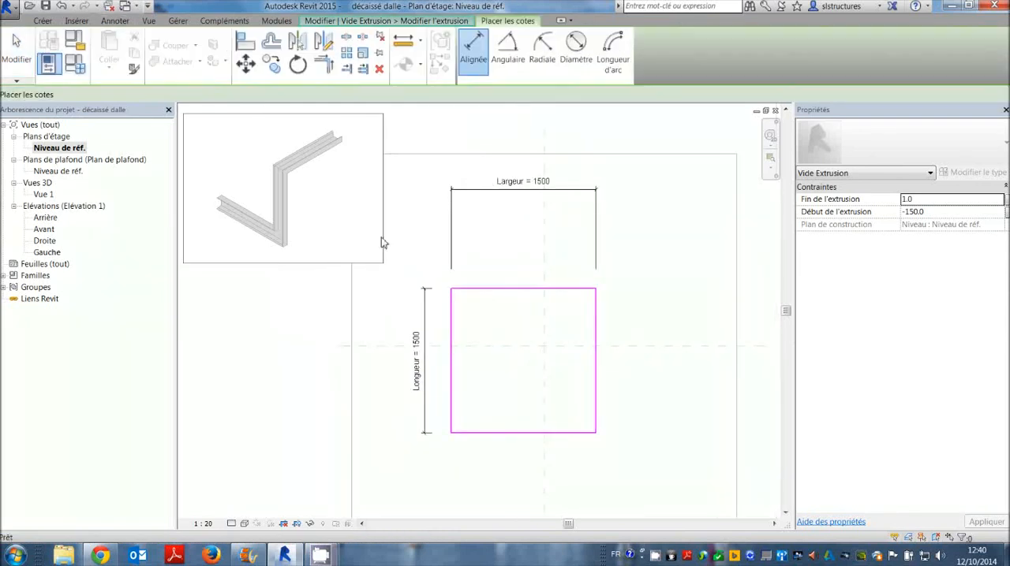
pyautogui.click(454, 302)
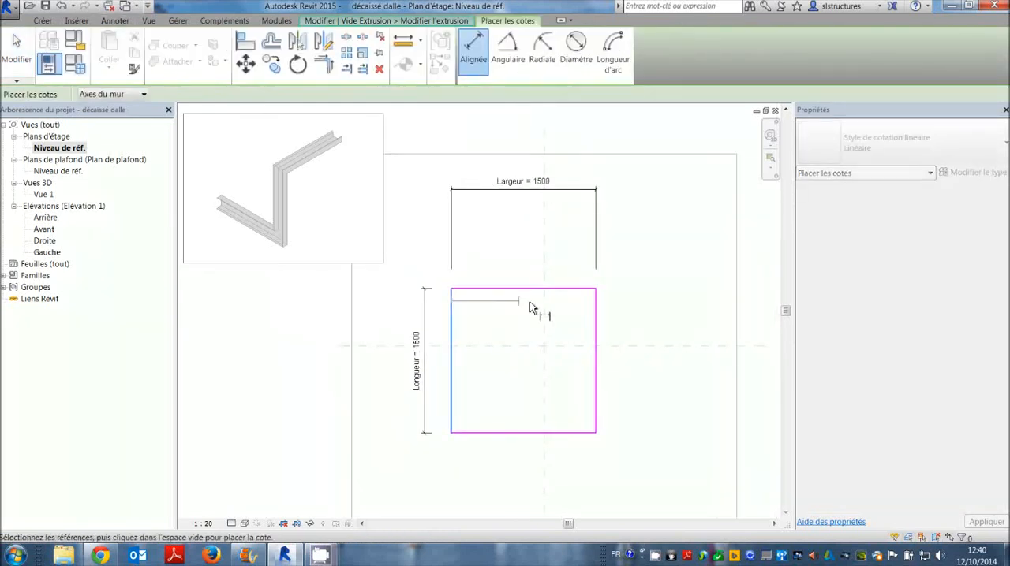
pyautogui.click(595, 315)
pyautogui.click(567, 251)
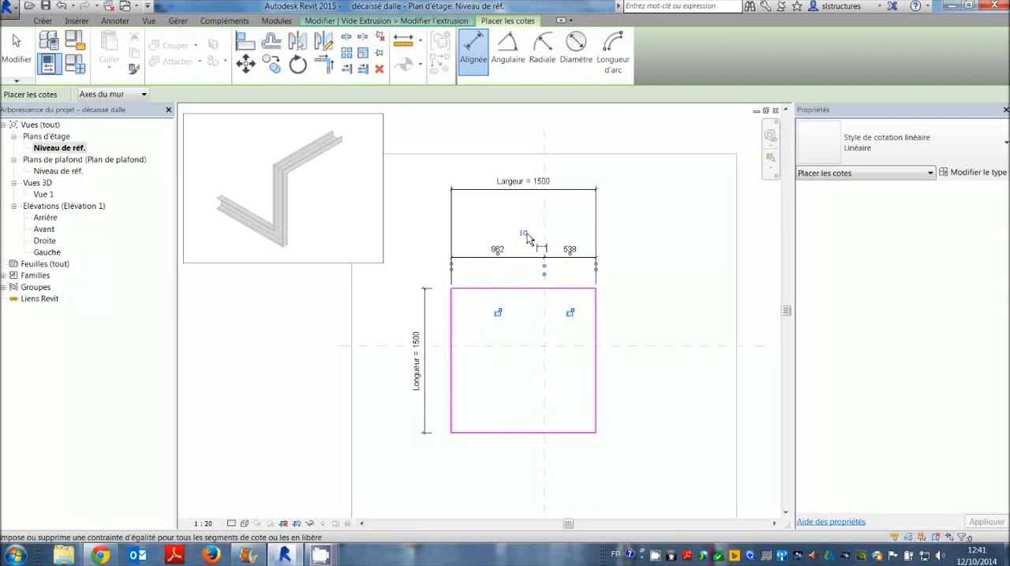
pyautogui.click(522, 236)
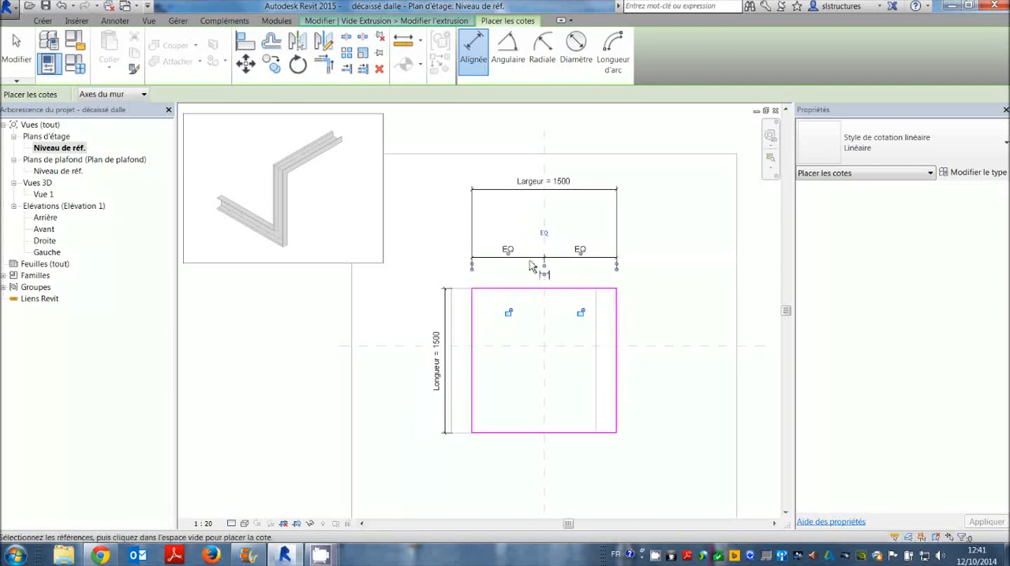
pyautogui.click(581, 313)
pyautogui.click(510, 314)
# Add an aligned dimension across the sketch's two horizontal edges and the horizontal centre plane, with equal, locked segments.
pyautogui.click(580, 290)
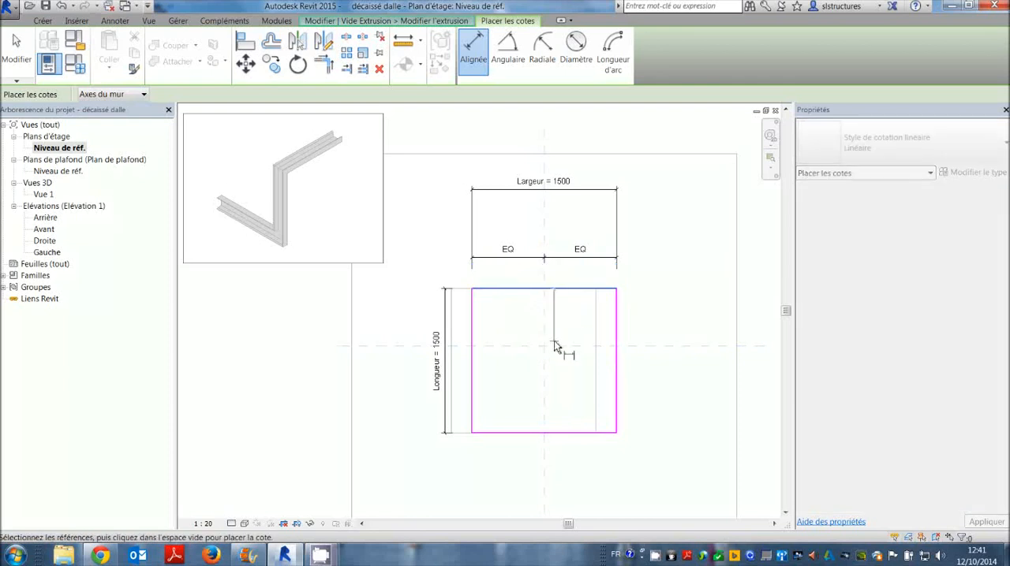
pyautogui.click(577, 433)
pyautogui.click(639, 398)
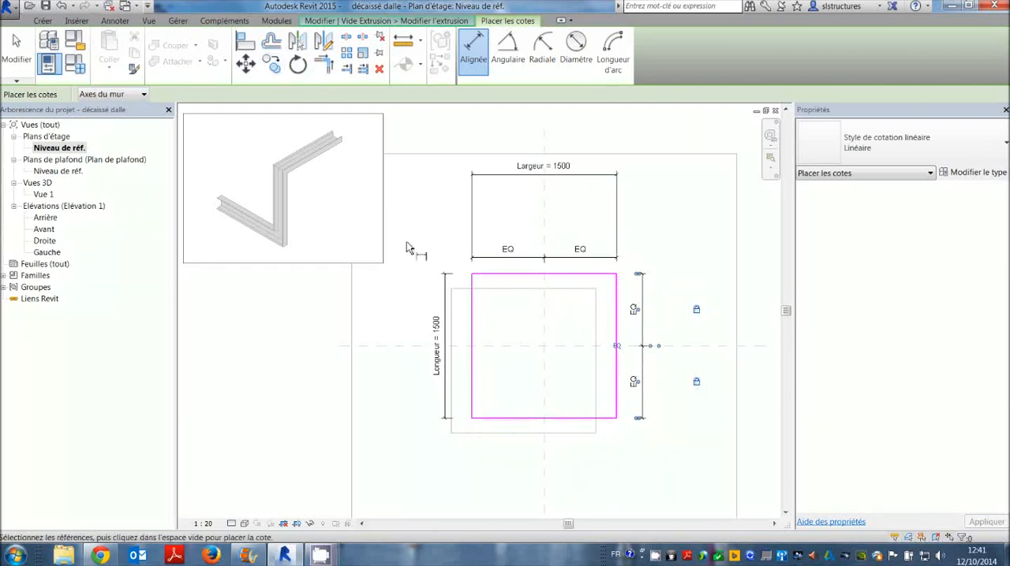
pyautogui.press('Escape')
# Finish editing the centred sketch of the void extrusion.
pyautogui.click(451, 23)
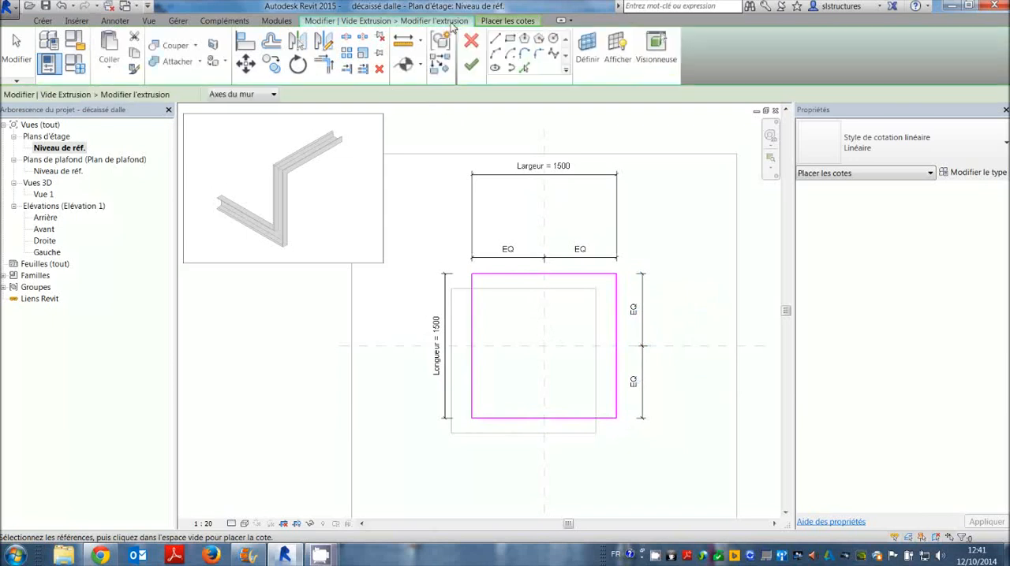
pyautogui.click(470, 65)
pyautogui.click(586, 359)
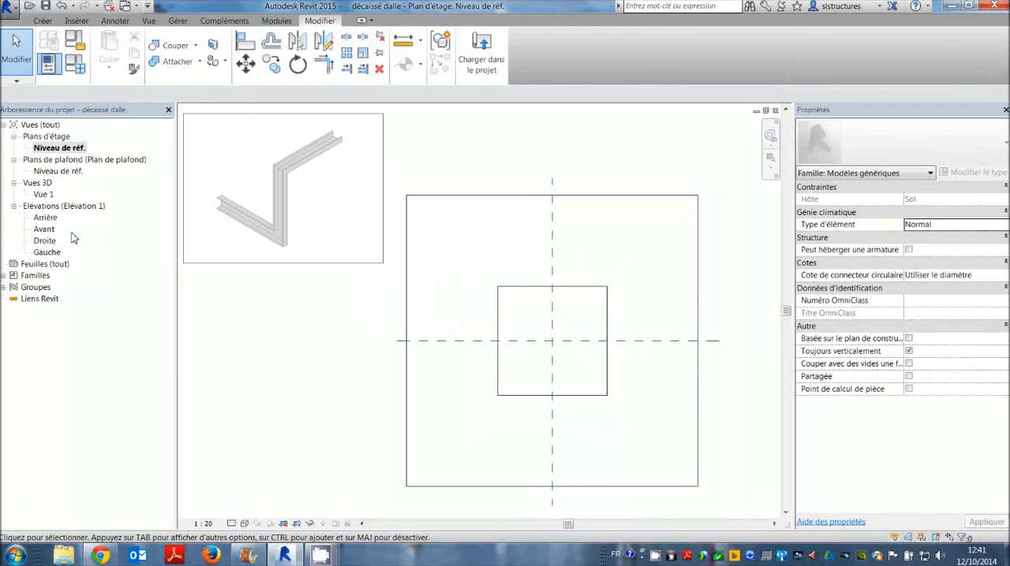
pyautogui.doubleClick(49, 217)
pyautogui.moveTo(482, 343); pyautogui.dragTo(545, 342, button='middle')
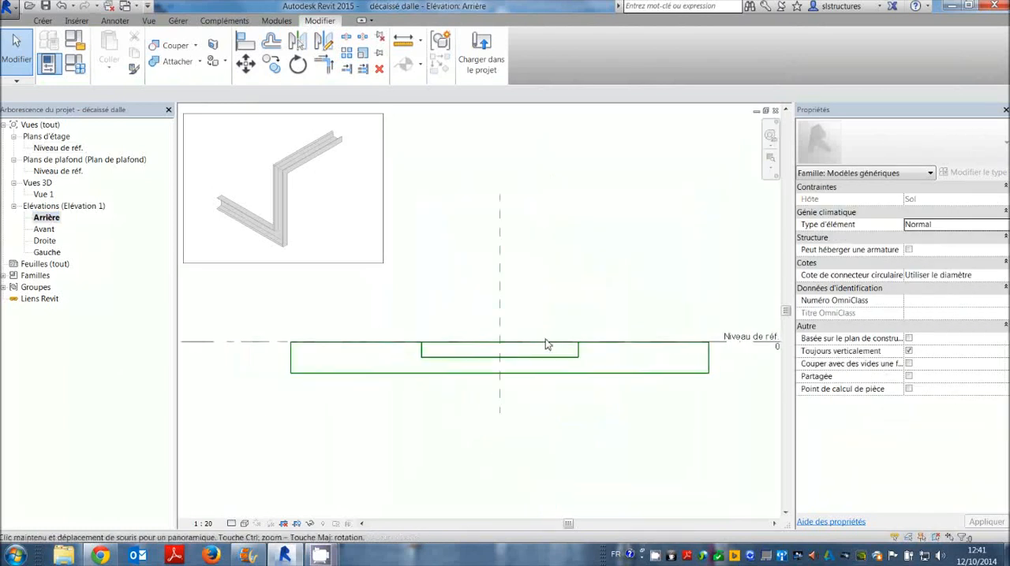
pyautogui.scroll(2, 426, 339)
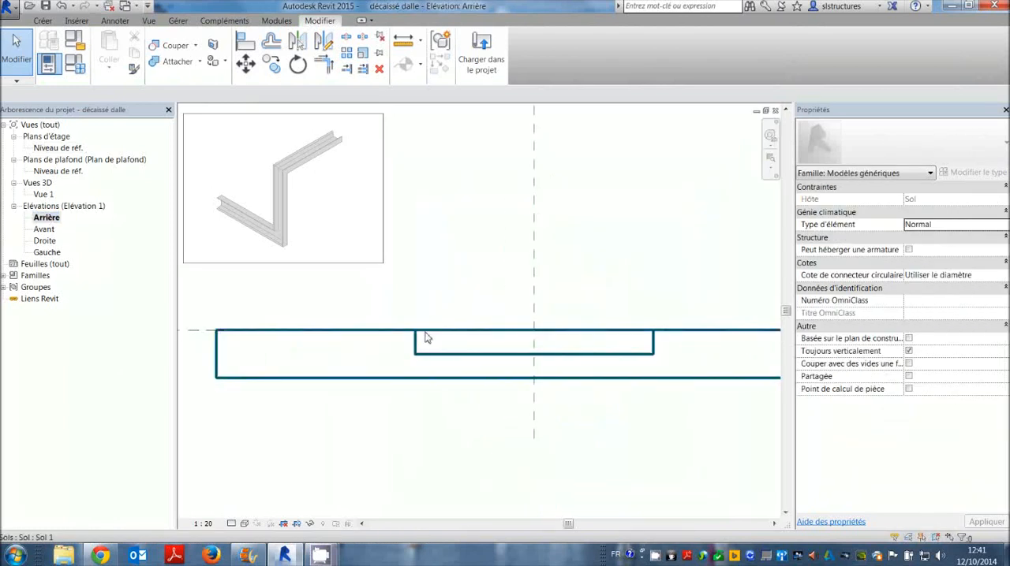
pyautogui.moveTo(426, 341); pyautogui.dragTo(472, 334, button='middle')
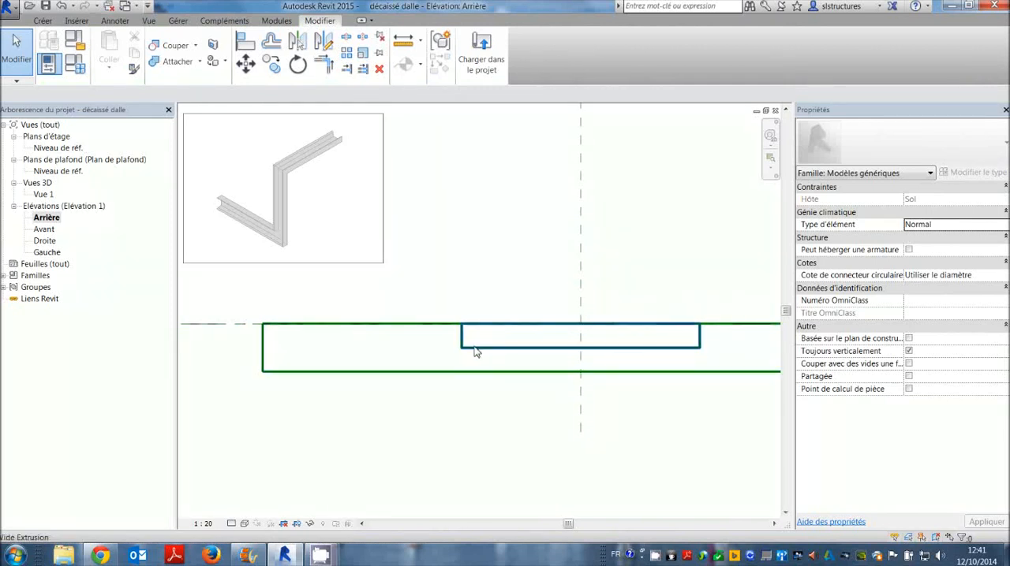
pyautogui.click(123, 21)
pyautogui.click(52, 49)
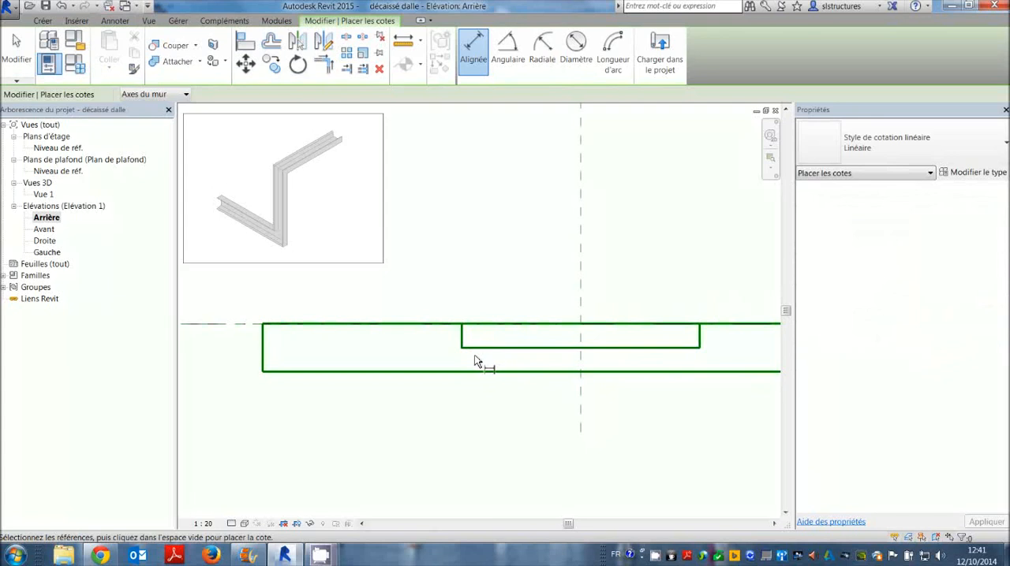
pyautogui.press('Escape')
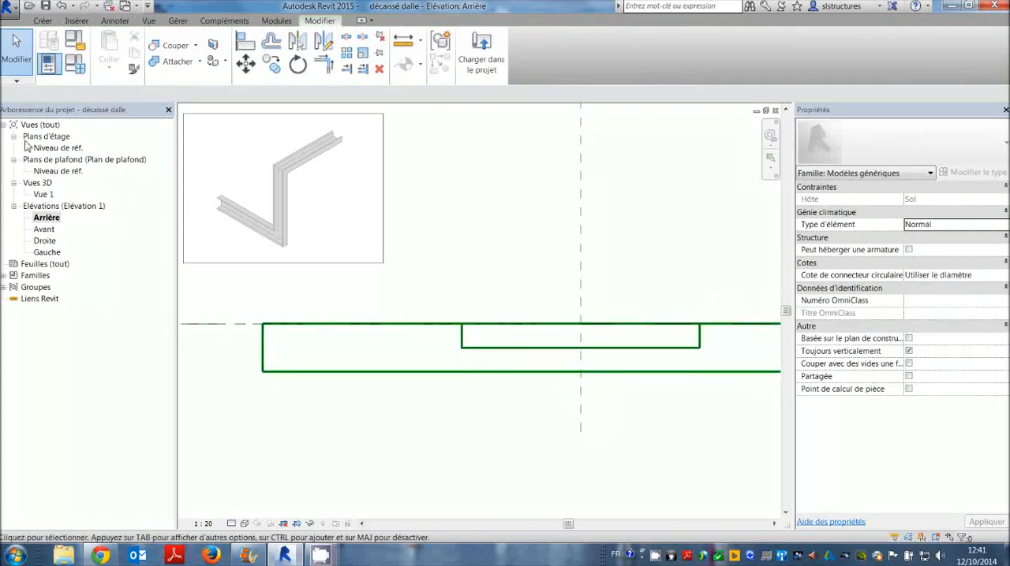
# Open the 3D view Vue 1 and set the void extrusion's Fin de l'extrusion to 250 mm.
pyautogui.doubleClick(44, 194)
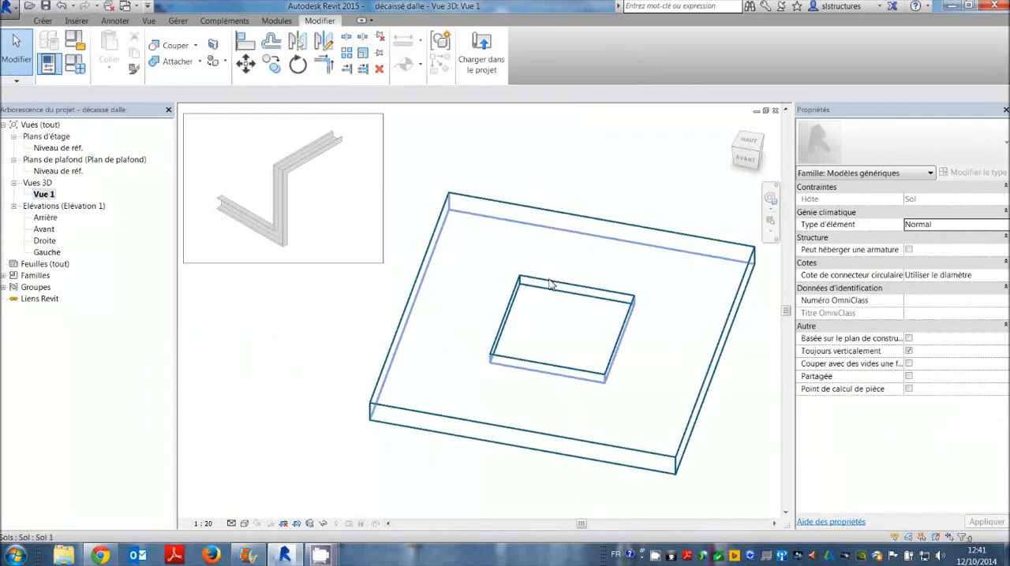
pyautogui.click(550, 287)
pyautogui.click(923, 202)
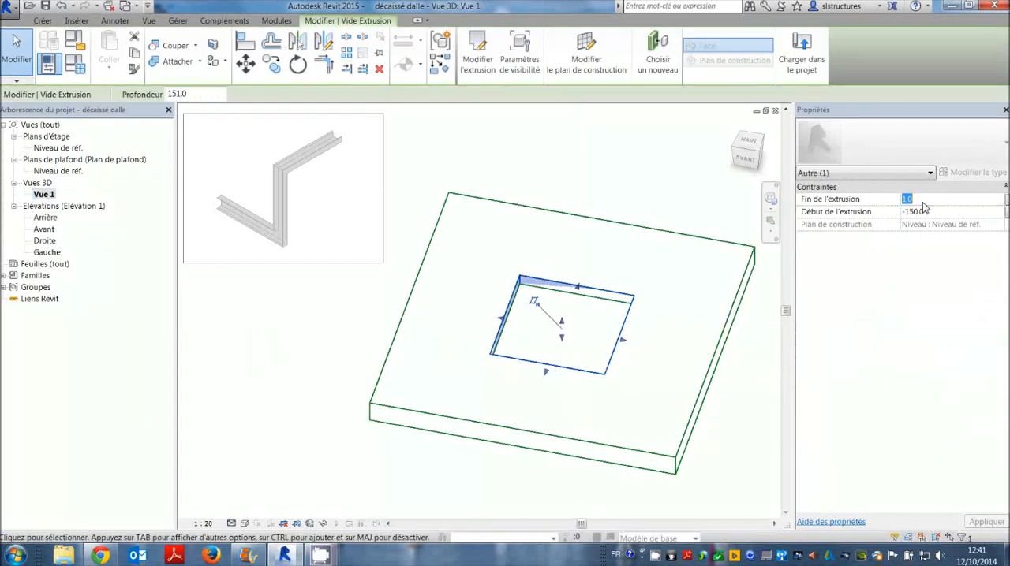
pyautogui.write('250')
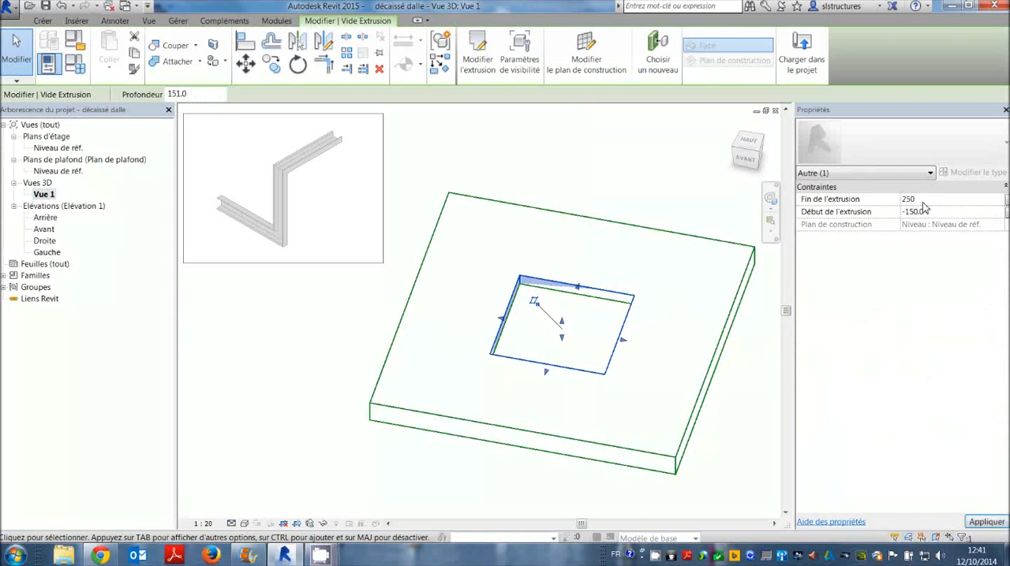
pyautogui.press('Return')
pyautogui.click(512, 133)
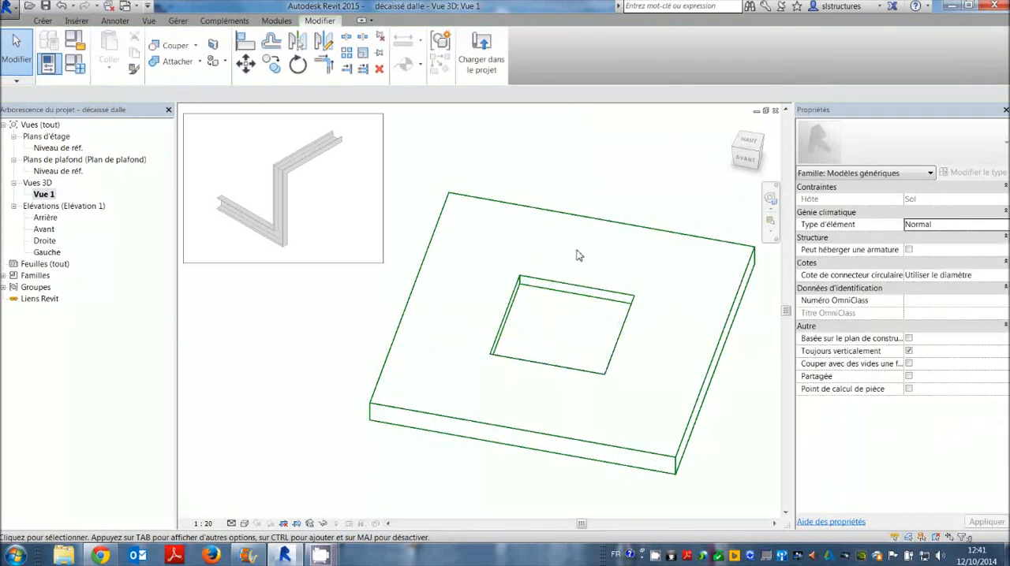
# Set the Fin de l'extrusion of the slab's void extrusion to 1 mm.
pyautogui.keyDown('shift'); pyautogui.moveTo(586, 307); pyautogui.dragTo(582, 256, button='middle'); pyautogui.keyUp('shift')
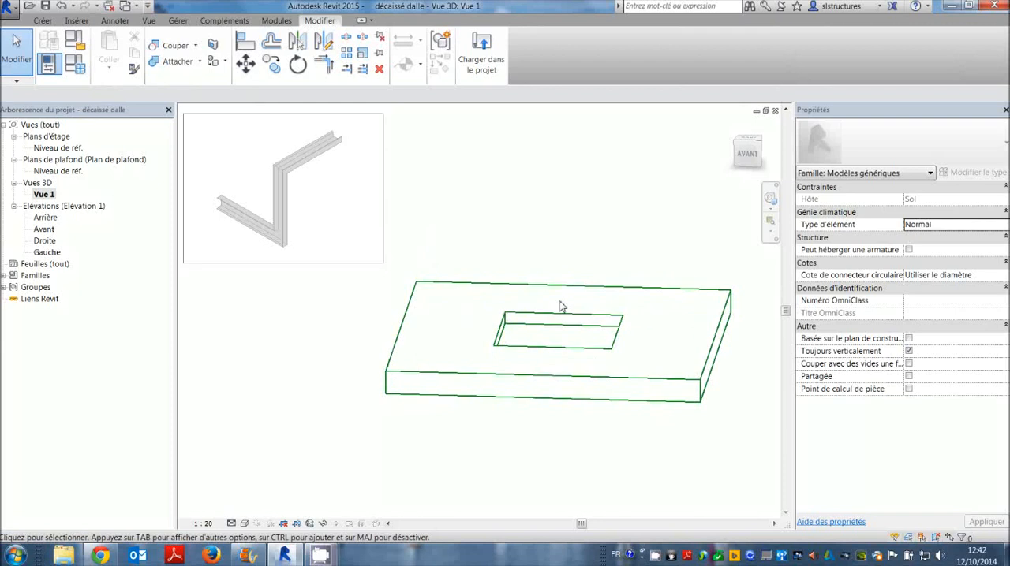
pyautogui.click(549, 327)
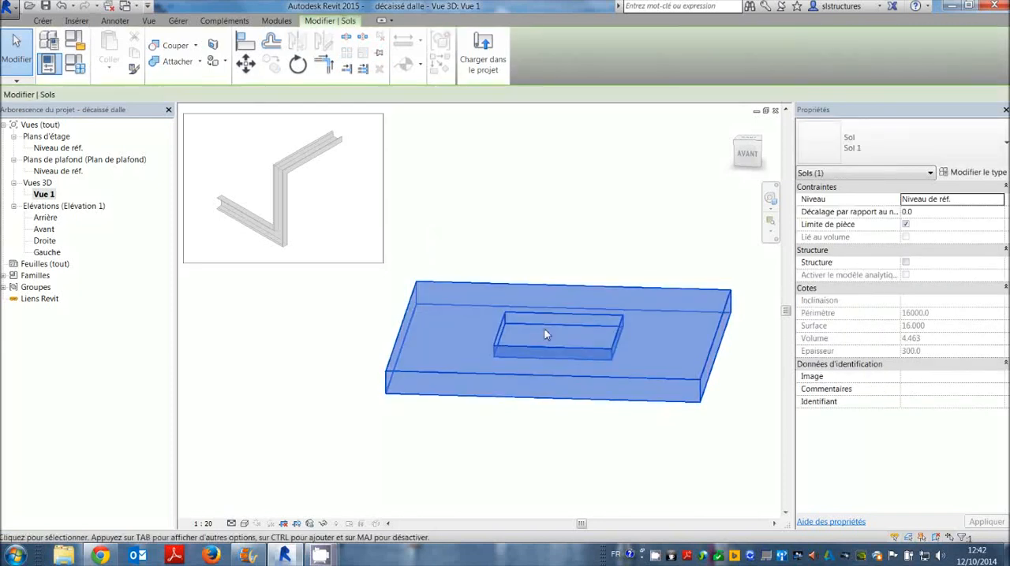
pyautogui.press('Escape')
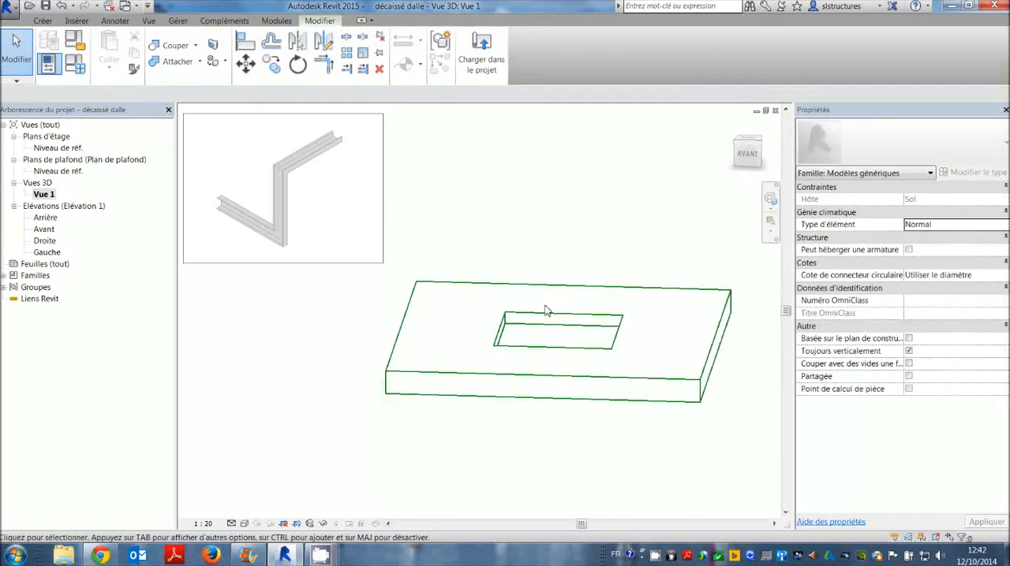
pyautogui.click(546, 317)
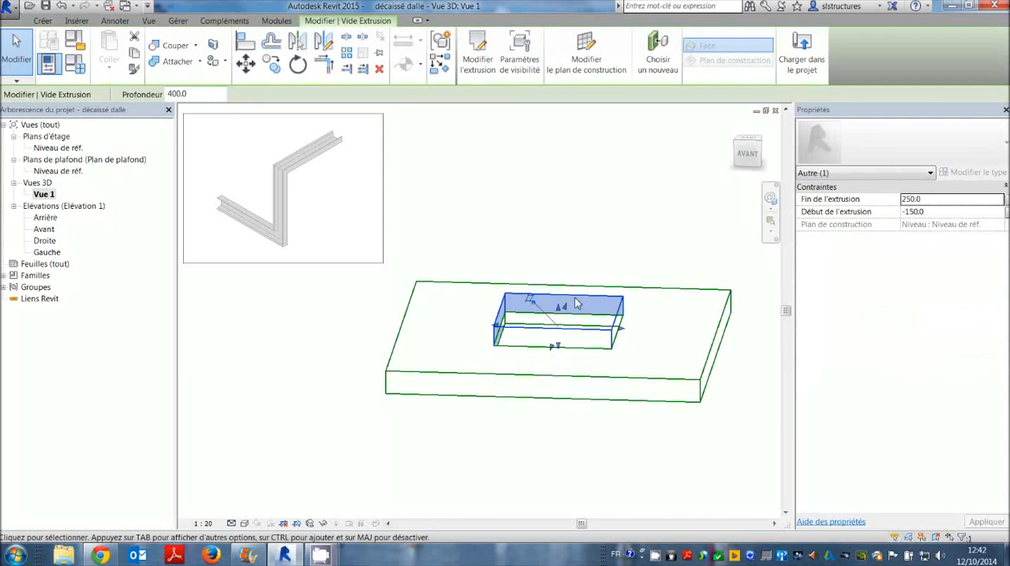
pyautogui.click(928, 202)
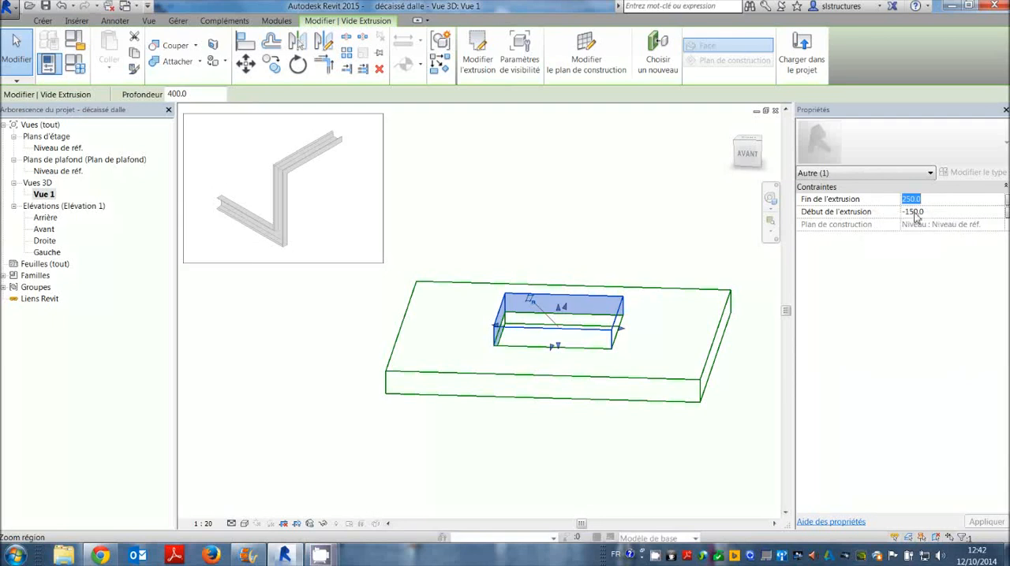
pyautogui.write('1')
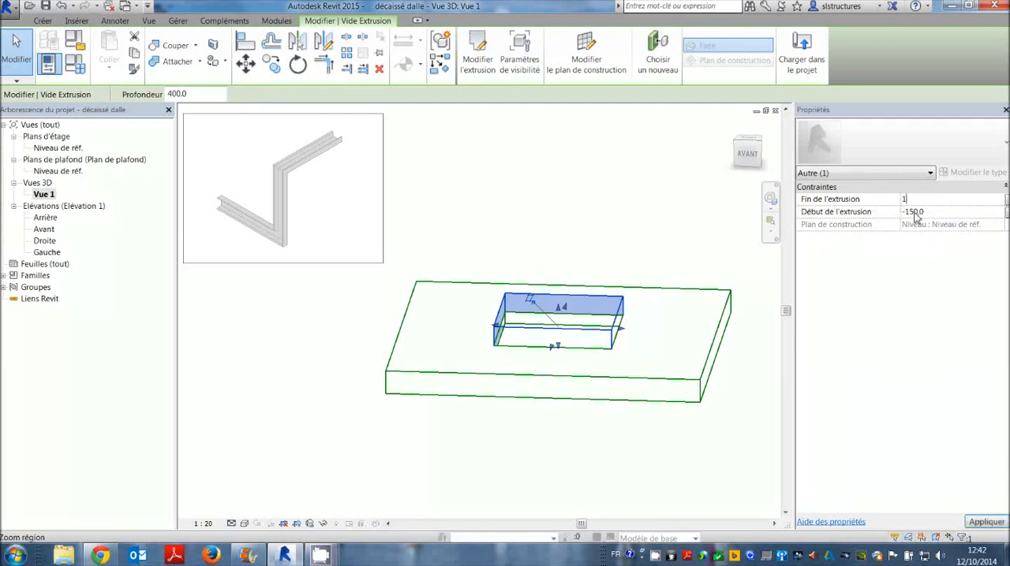
pyautogui.click(930, 212)
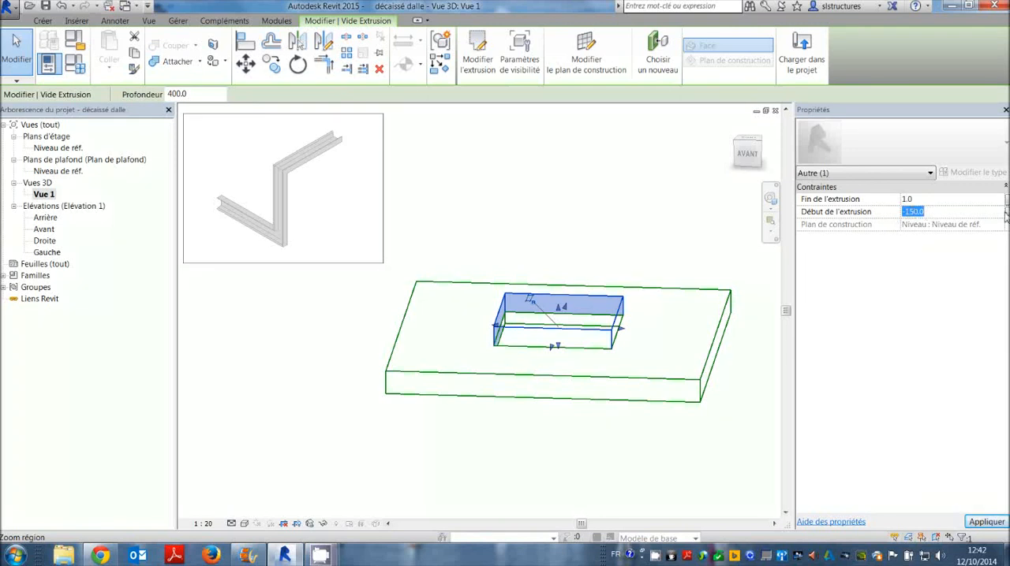
pyautogui.press('Return')
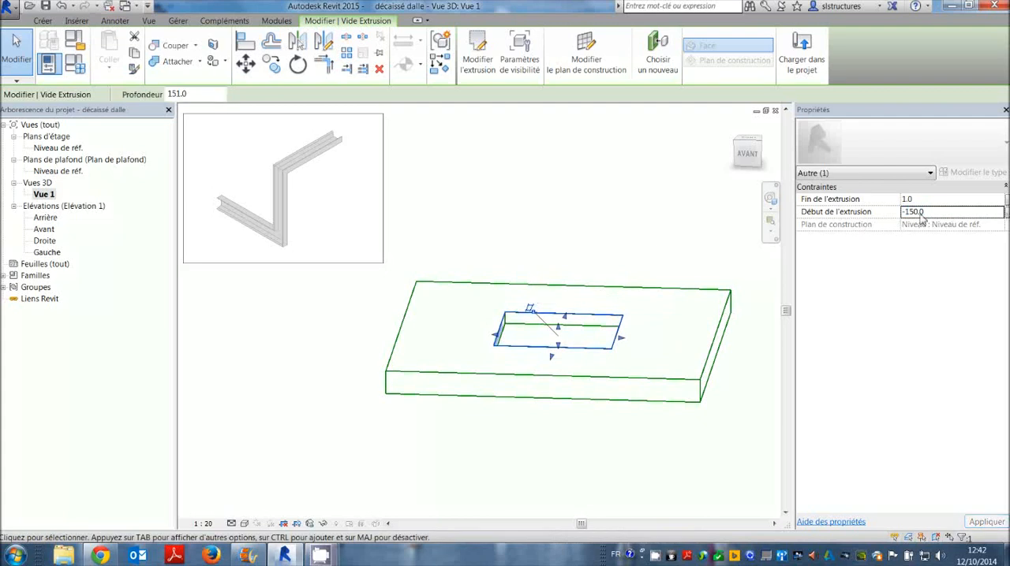
# Associate the void extrusion's Début de l'extrusion with the épaisseur family parameter.
pyautogui.click(1007, 212)
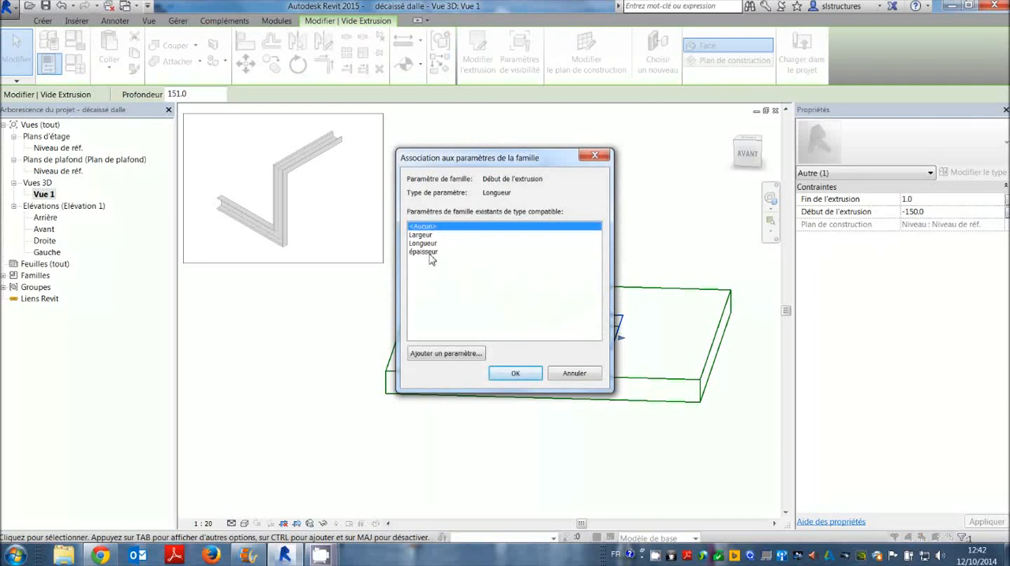
pyautogui.click(422, 253)
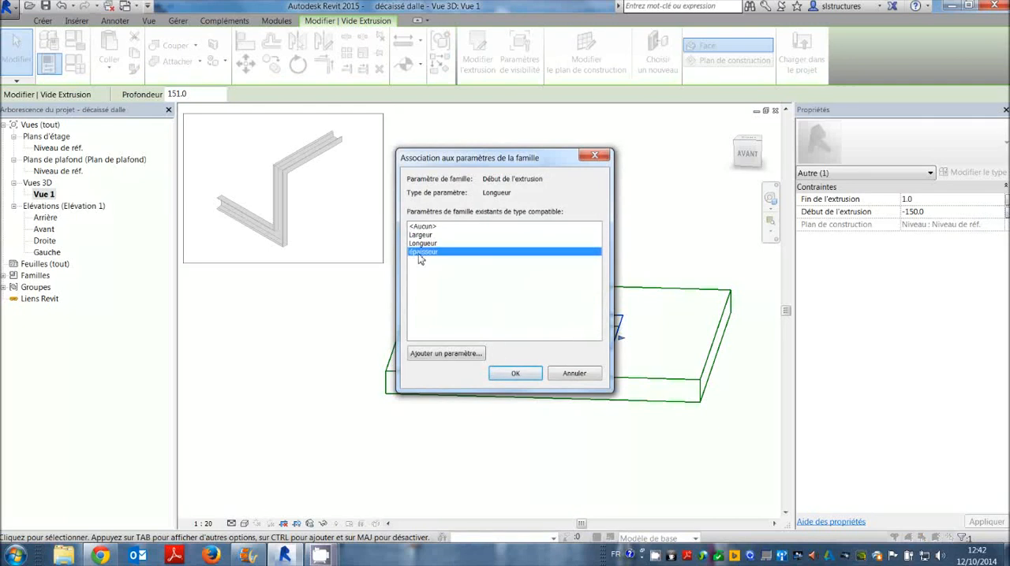
pyautogui.click(511, 375)
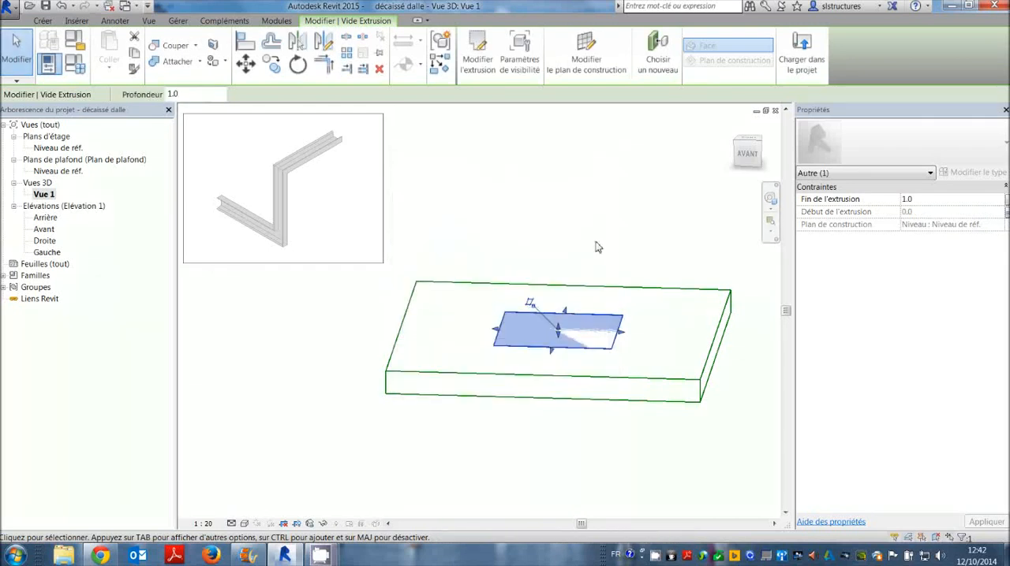
pyautogui.click(597, 244)
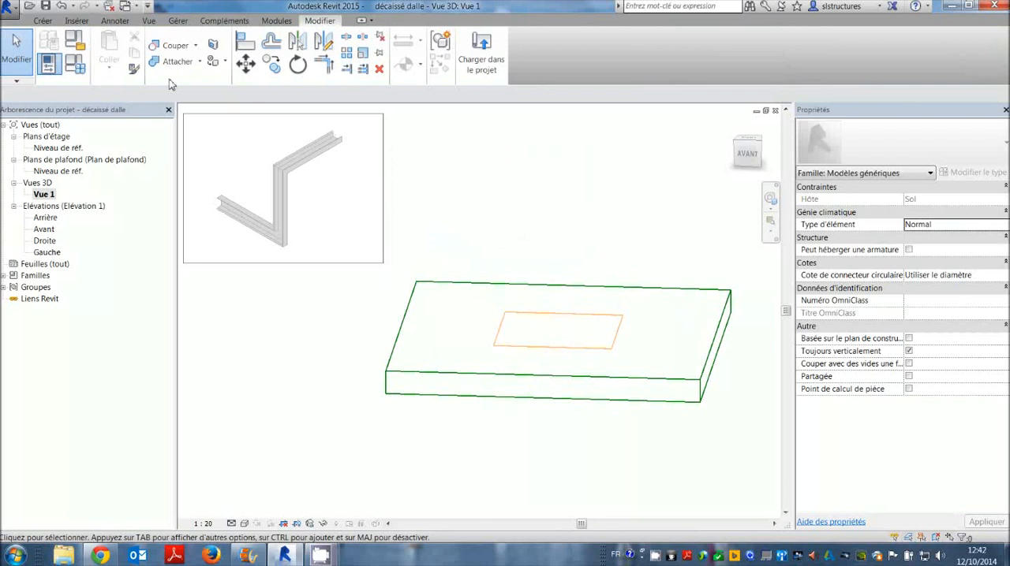
# Set the épaisseur parameter to -150 mm in the family types and apply it.
pyautogui.click(75, 67)
pyautogui.click(490, 213)
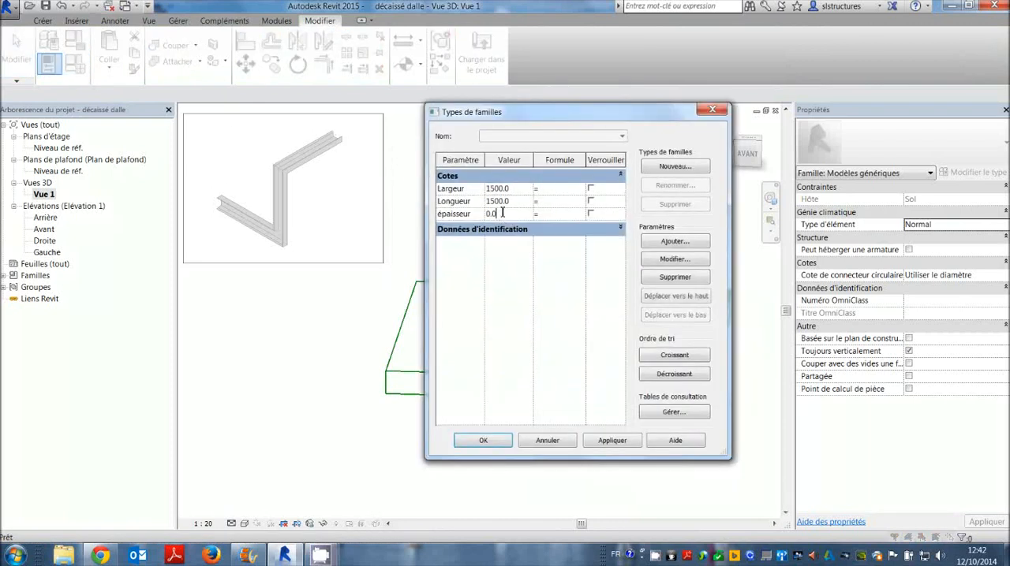
pyautogui.write('-150')
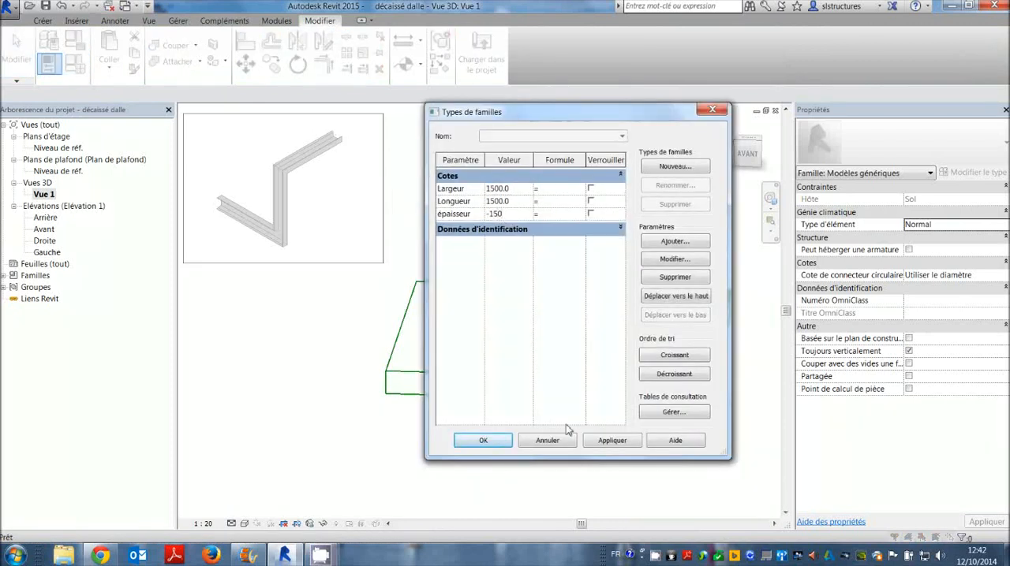
pyautogui.click(598, 442)
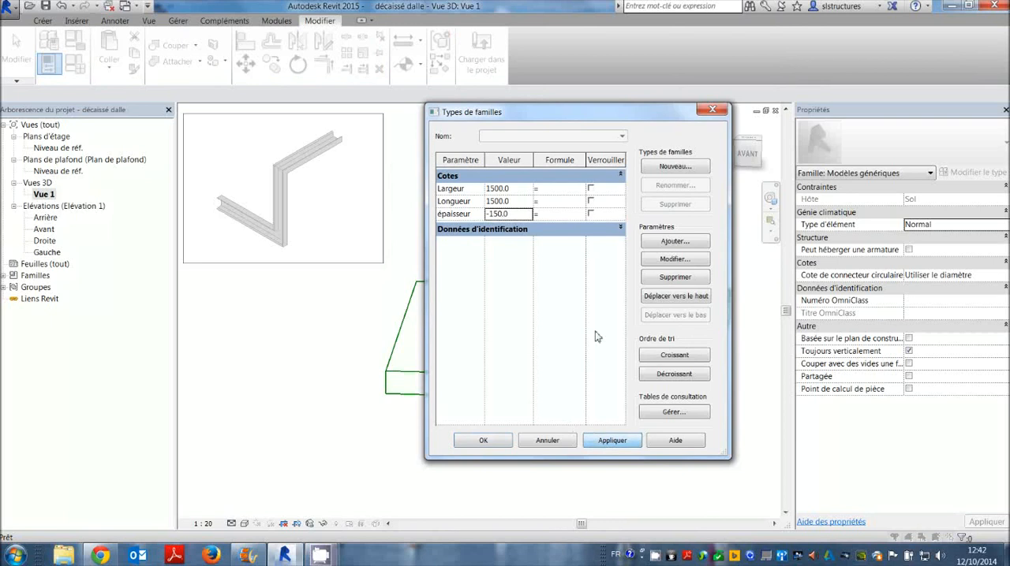
pyautogui.click(483, 441)
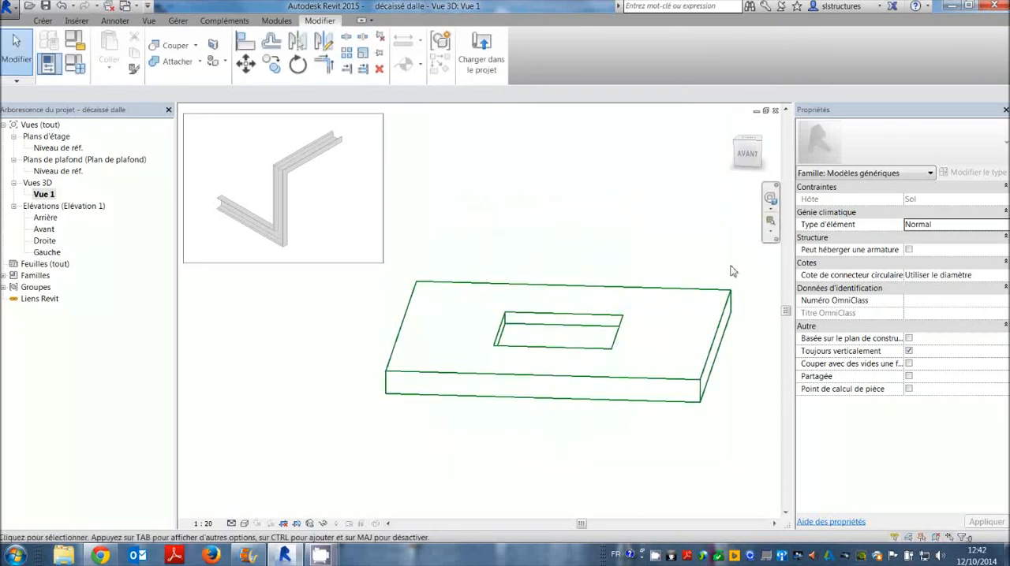
# Load the décaissé dalle family into Project2.rvt, replacing the existing version without its parameter values.
pyautogui.keyDown('shift'); pyautogui.moveTo(727, 272); pyautogui.dragTo(614, 317, button='middle'); pyautogui.keyUp('shift')
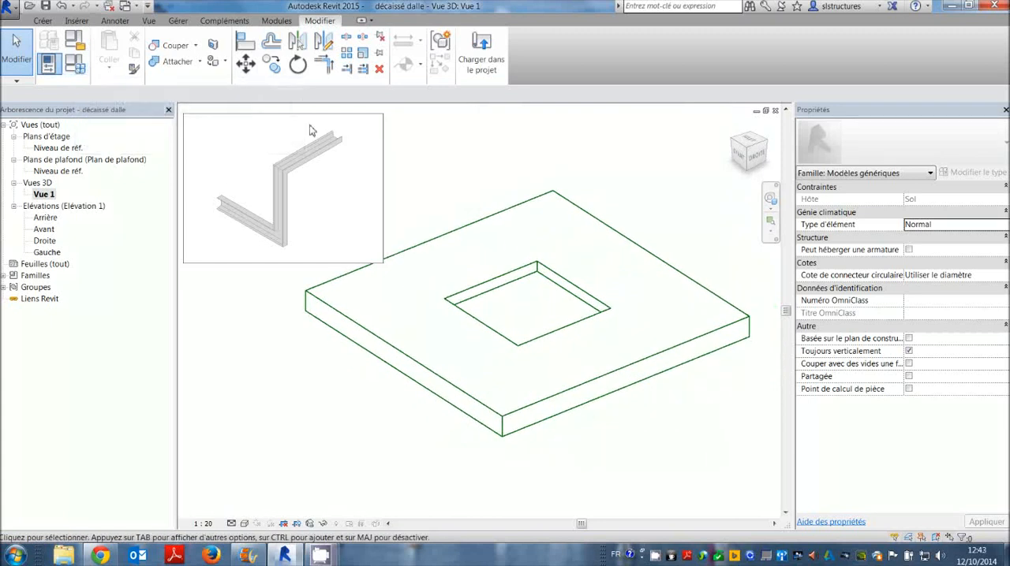
pyautogui.click(495, 55)
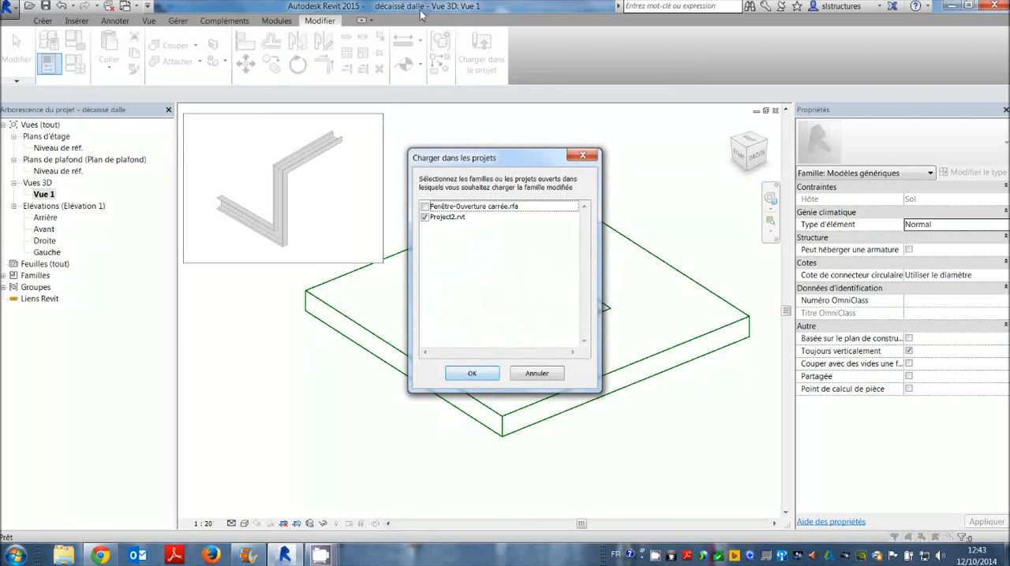
pyautogui.click(472, 374)
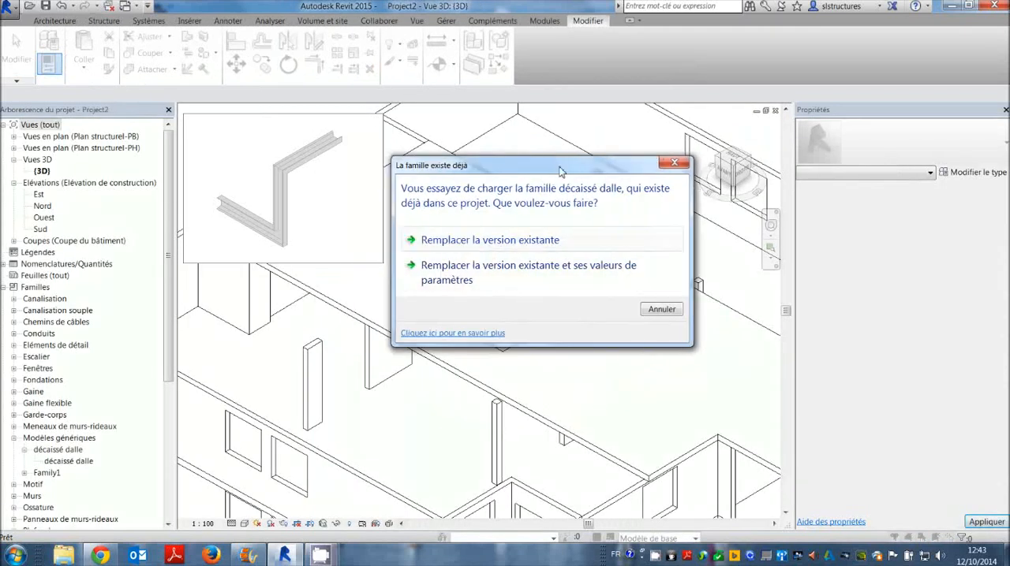
pyautogui.click(513, 237)
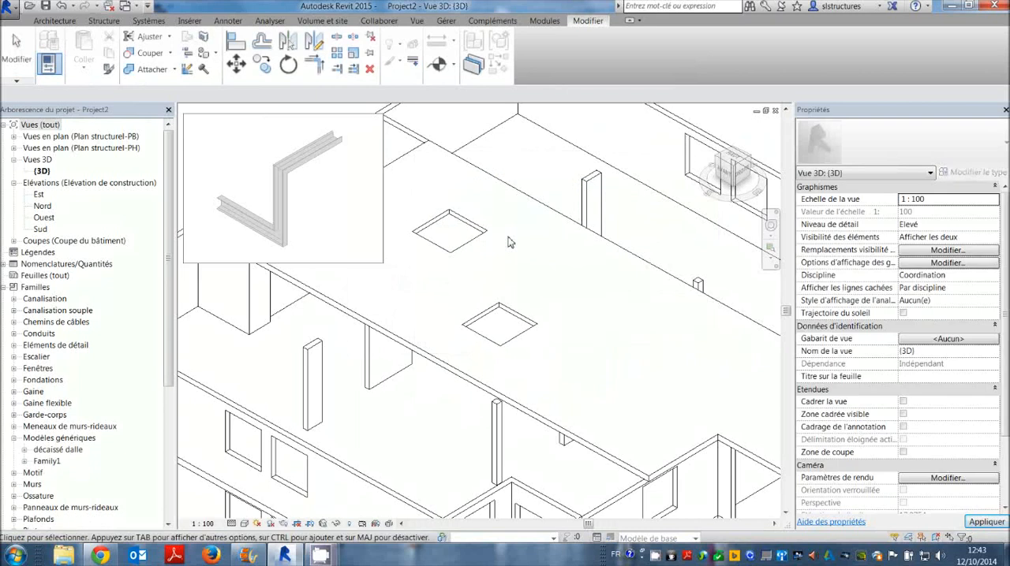
# Select the décaissé dalle recess nearest the slab's rear corner in the project's 3D view.
pyautogui.moveTo(502, 250); pyautogui.dragTo(584, 288, button='middle')
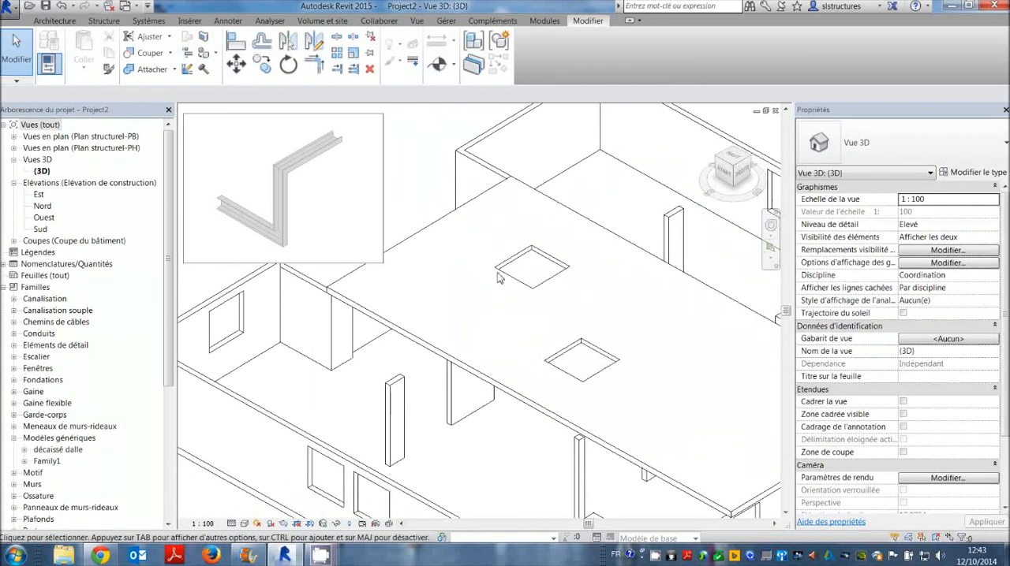
pyautogui.click(556, 267)
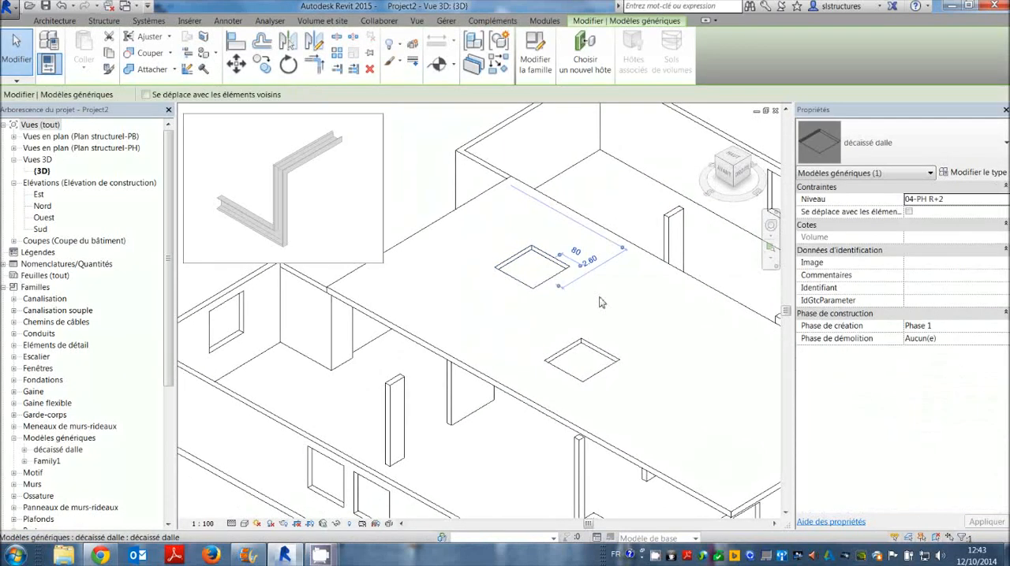
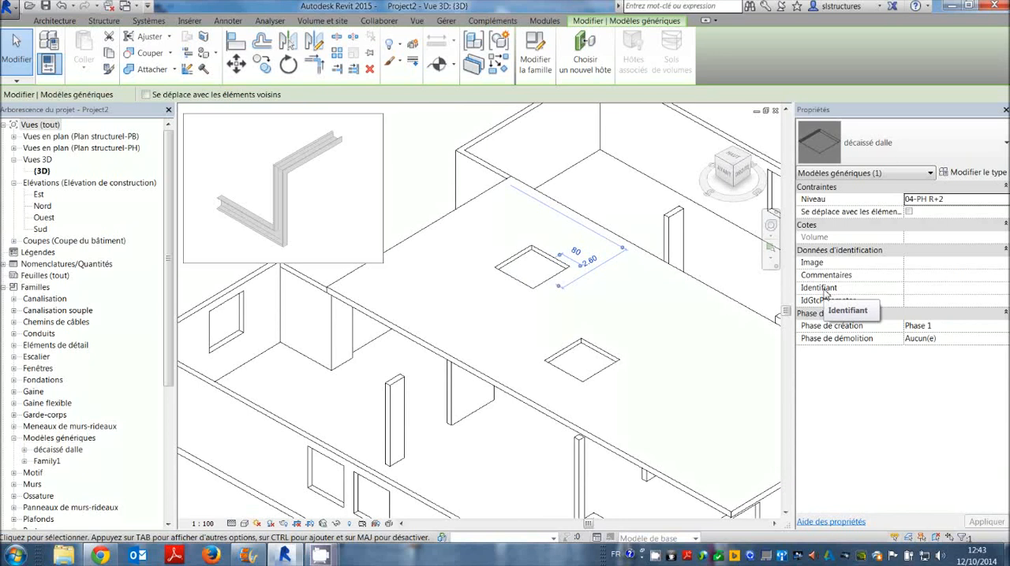
# Rename the type of the selected décaissé dalle recess to 150x150x15 in its type properties.
pyautogui.click(968, 173)
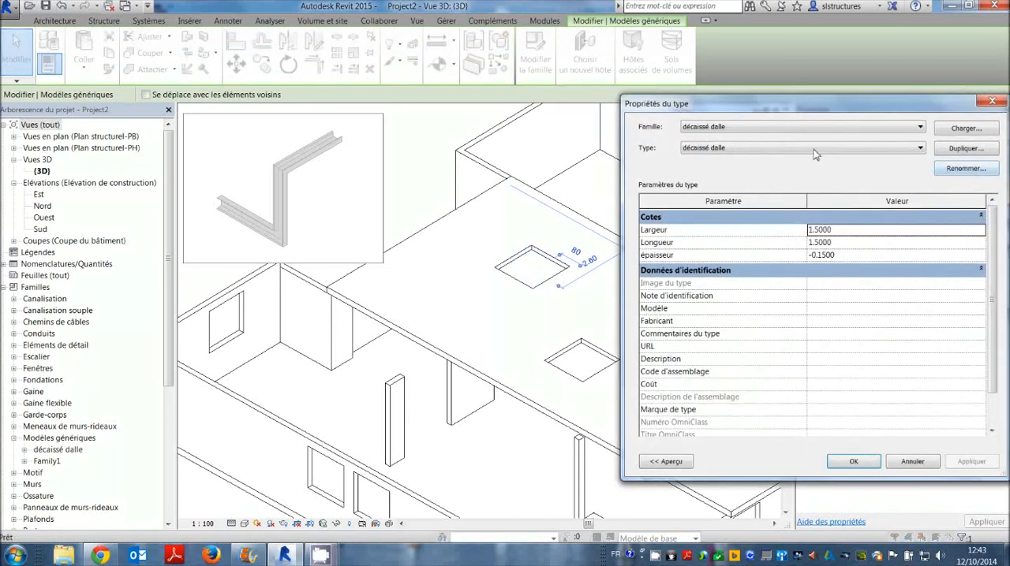
pyautogui.moveTo(811, 111); pyautogui.dragTo(803, 108)
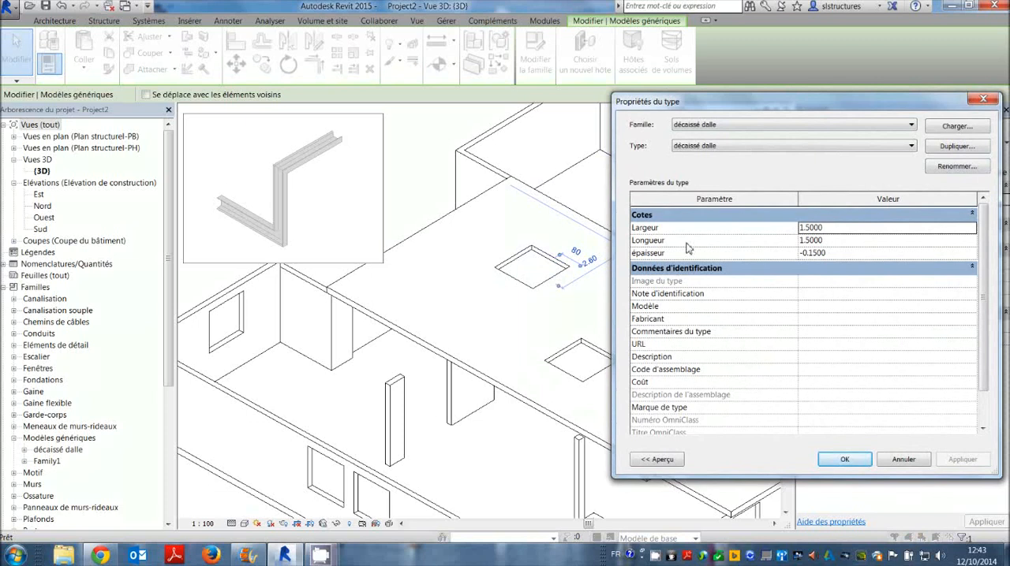
pyautogui.click(836, 229)
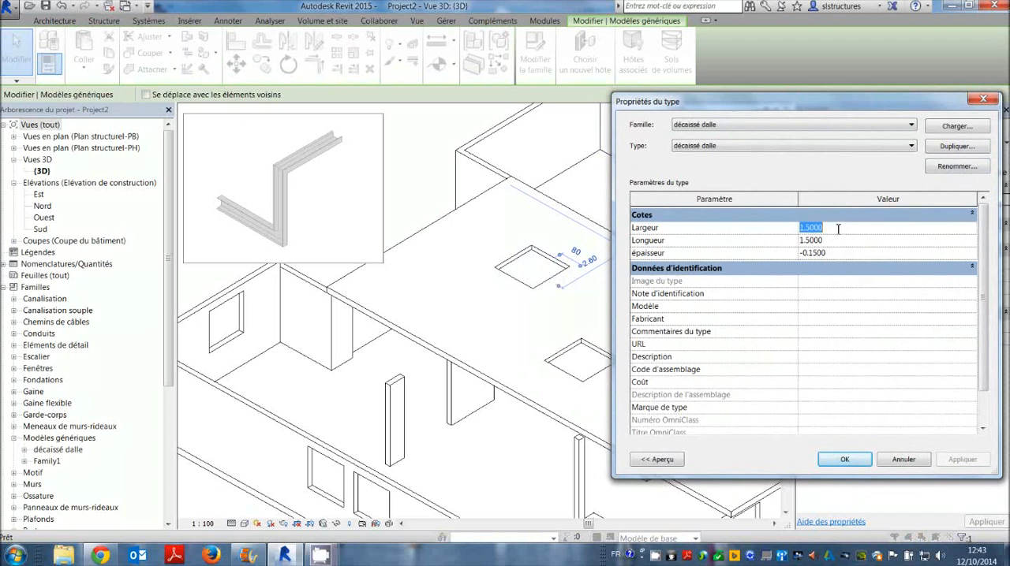
pyautogui.click(713, 145)
pyautogui.click(720, 150)
pyautogui.click(714, 125)
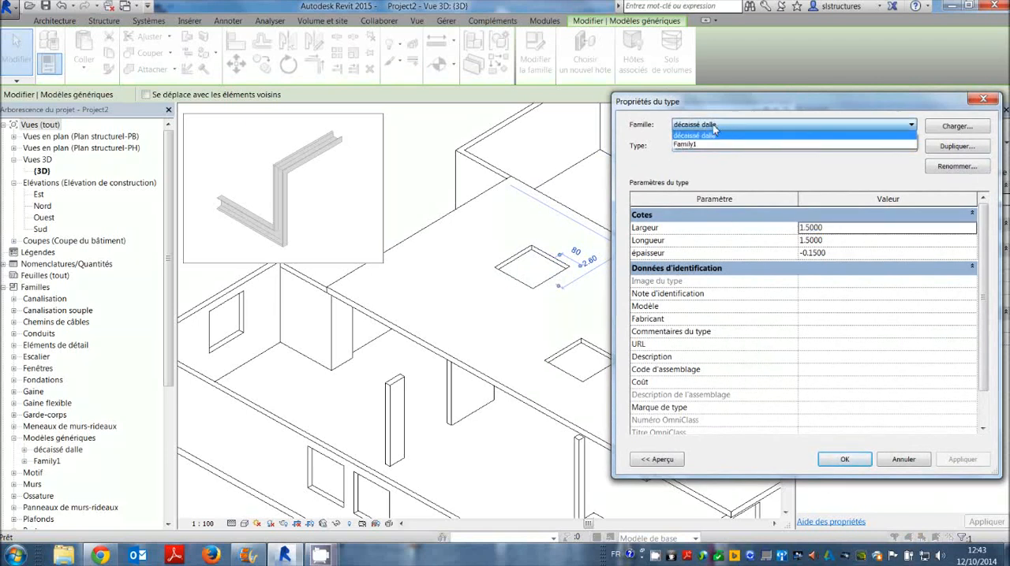
pyautogui.click(717, 134)
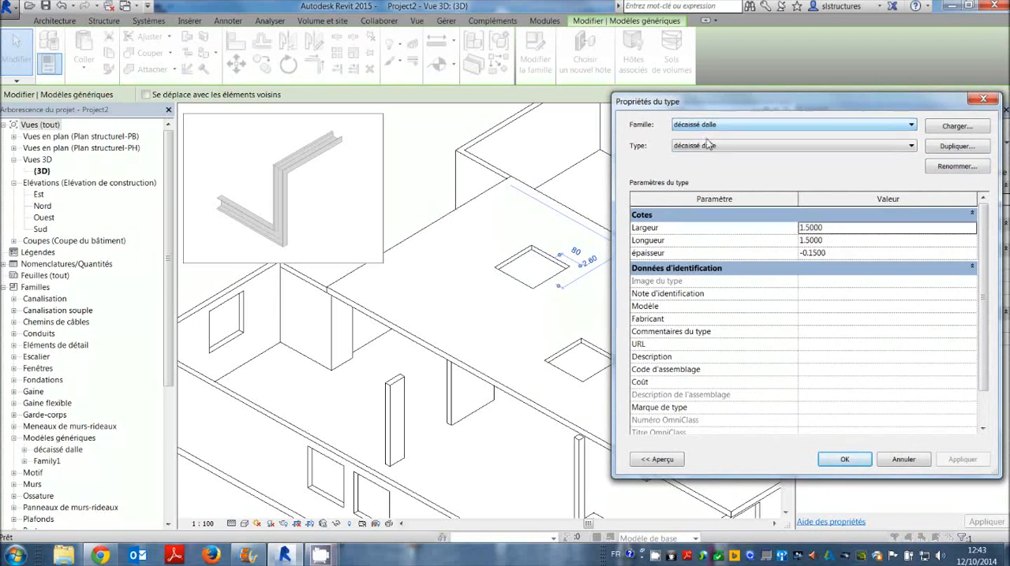
pyautogui.click(956, 167)
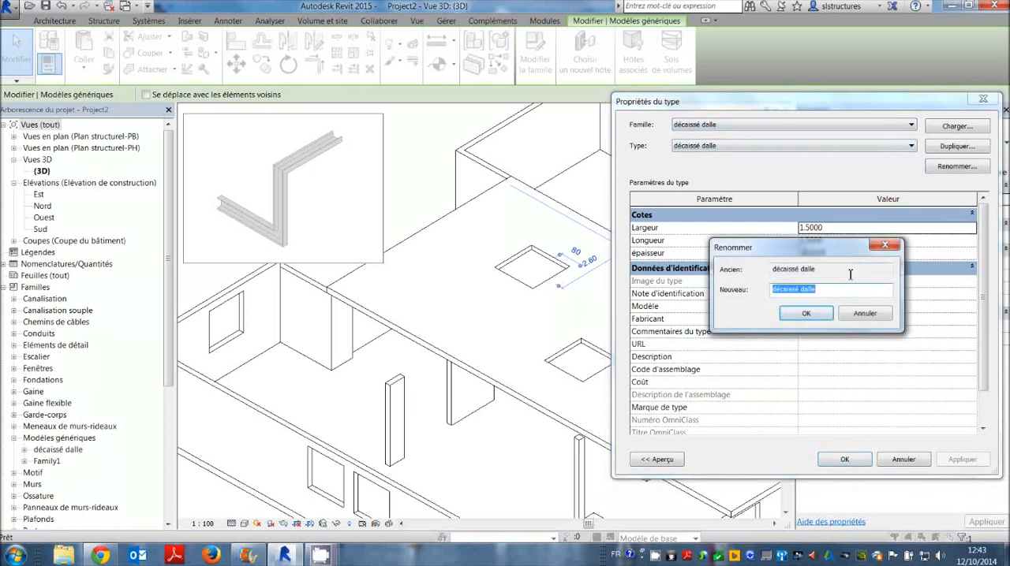
pyautogui.write('15')
pyautogui.press('BackSpace')
pyautogui.click(788, 289)
pyautogui.press('BackSpace')
pyautogui.click(804, 313)
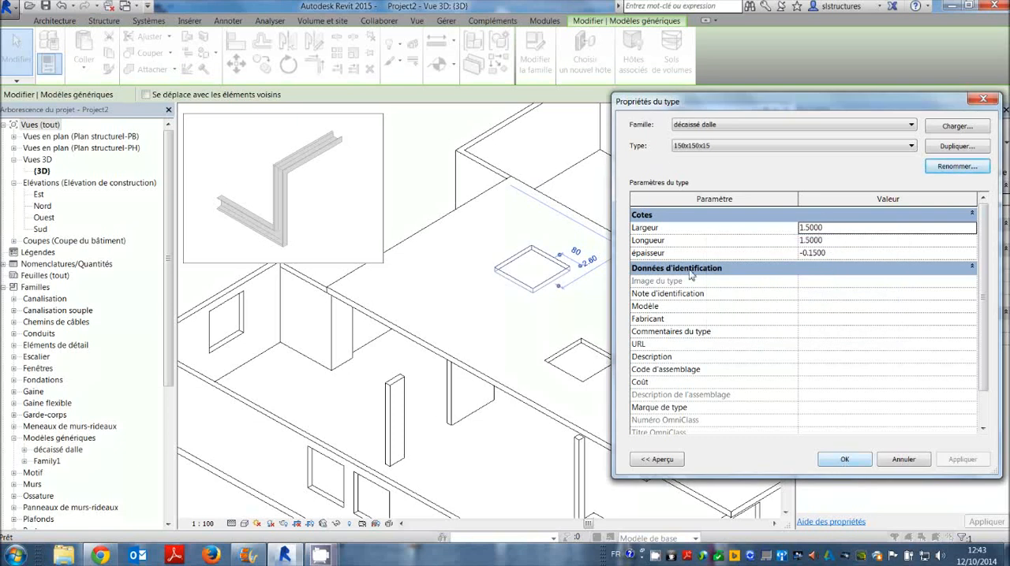
pyautogui.click(844, 460)
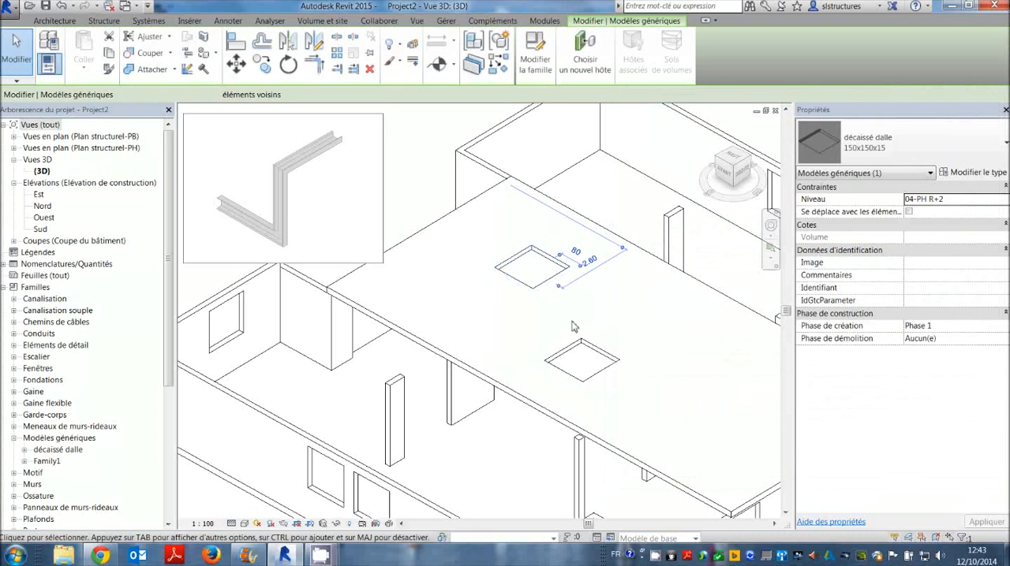
# Duplicate the type of the other recess, nearer the middle of the slab, under the name 300x150x10.
pyautogui.click(593, 352)
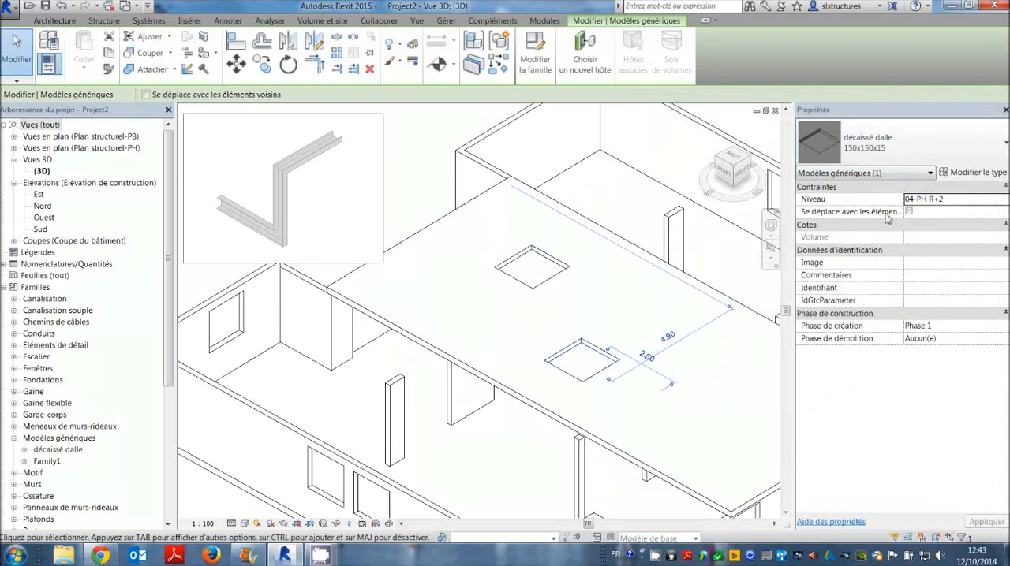
pyautogui.click(964, 173)
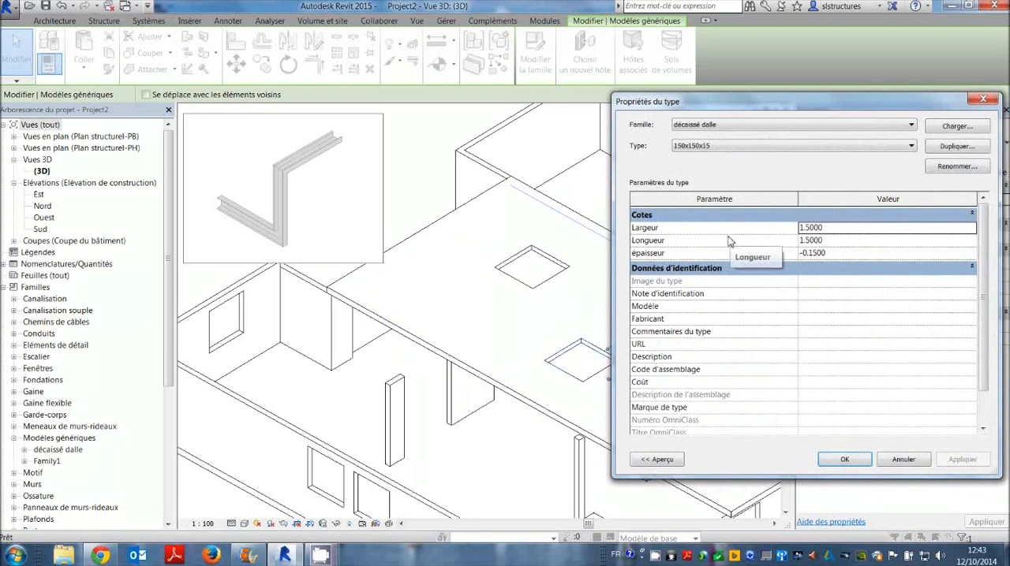
pyautogui.click(952, 147)
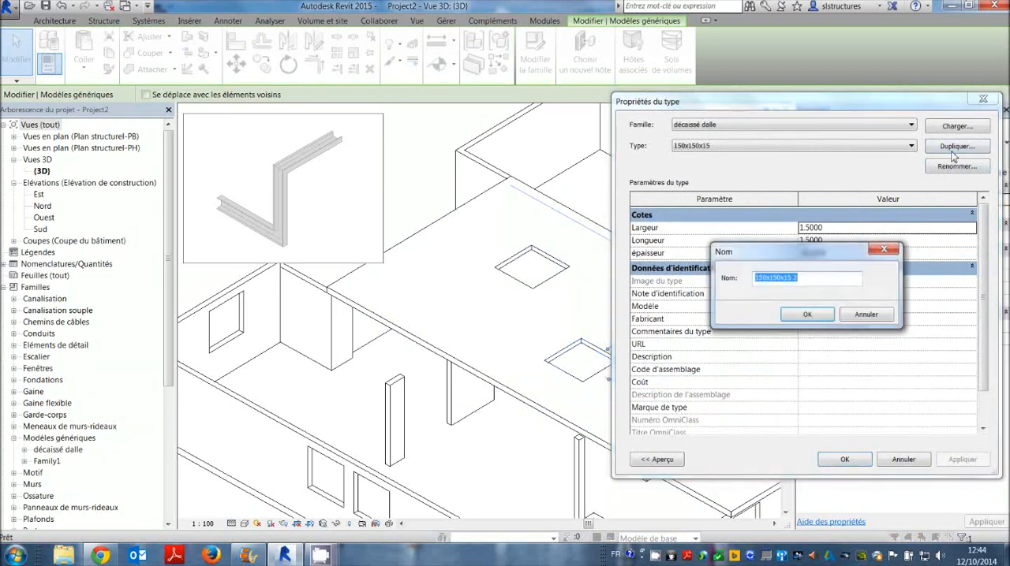
pyautogui.click(818, 279)
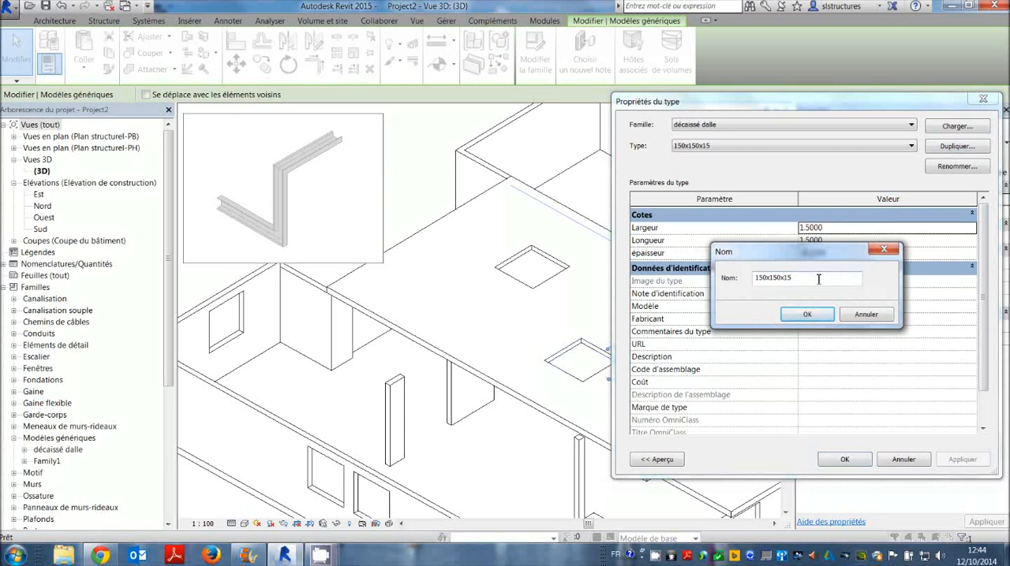
pyautogui.press('BackSpace')
pyautogui.write('300x150')
pyautogui.click(804, 315)
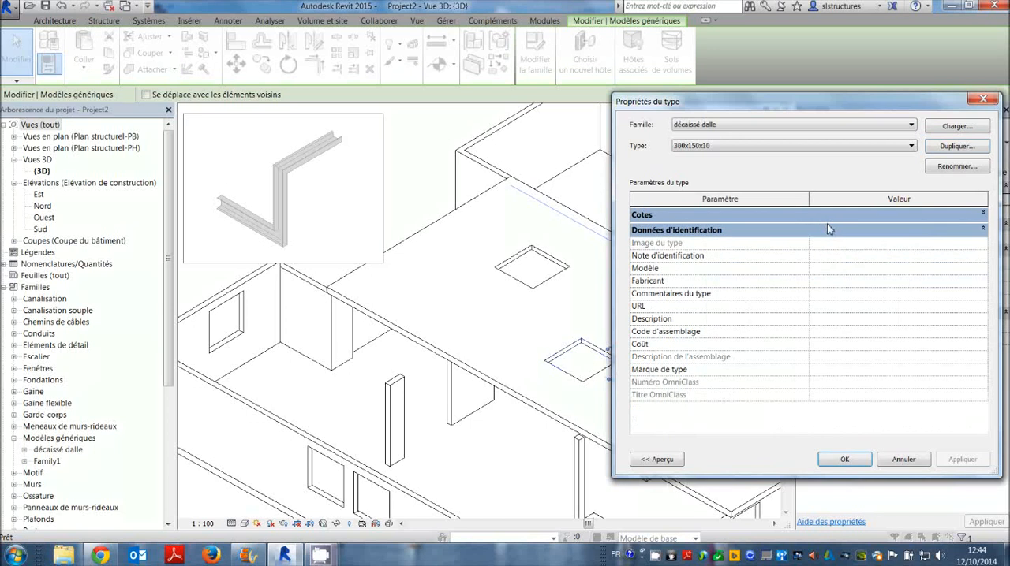
# Set Largeur to 3 and épaisseur to -0.10 for the 300x150x10 type and apply it.
pyautogui.click(828, 227)
pyautogui.write('3')
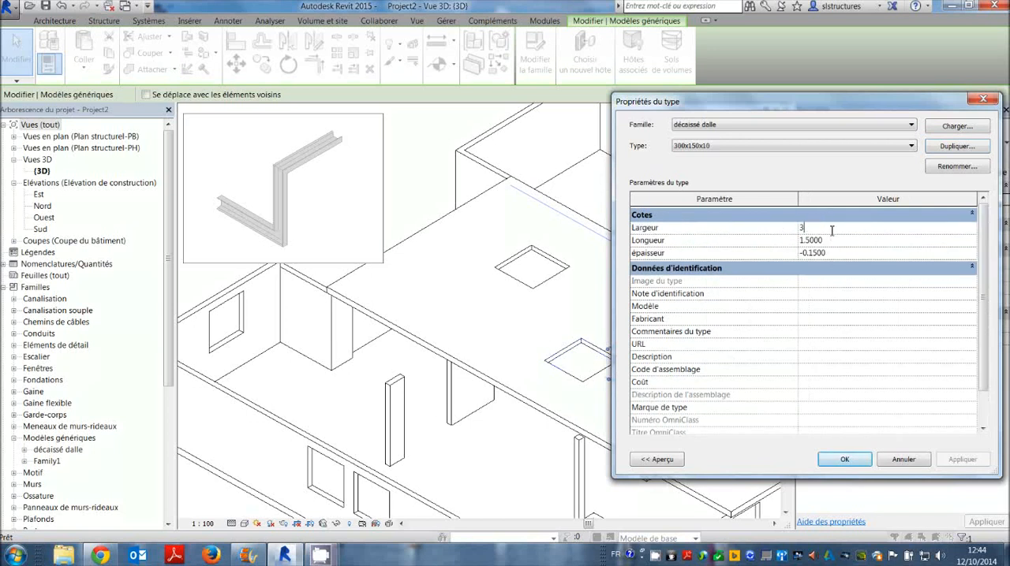
pyautogui.click(840, 250)
pyautogui.write('-0.100')
pyautogui.click(834, 460)
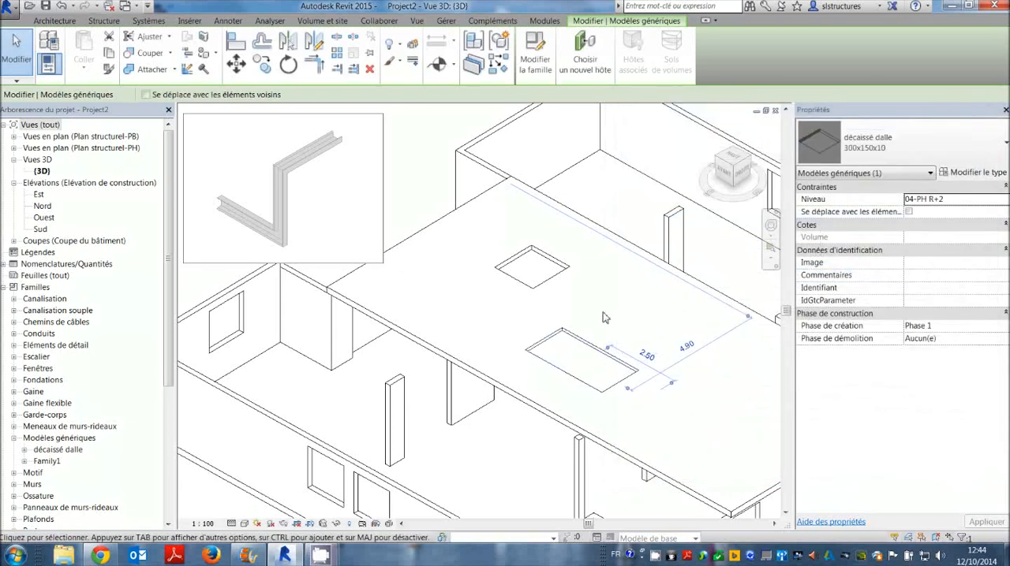
pyautogui.press('Escape')
# Switch the rectangular recess back to the 150x150x15 type of the décaissé dalle family.
pyautogui.click(580, 346)
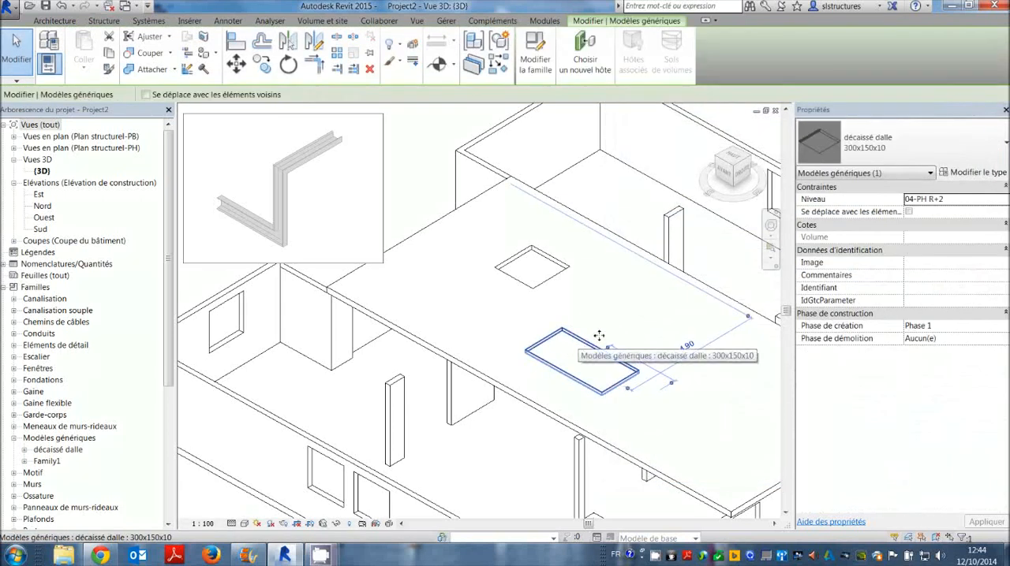
pyautogui.click(976, 136)
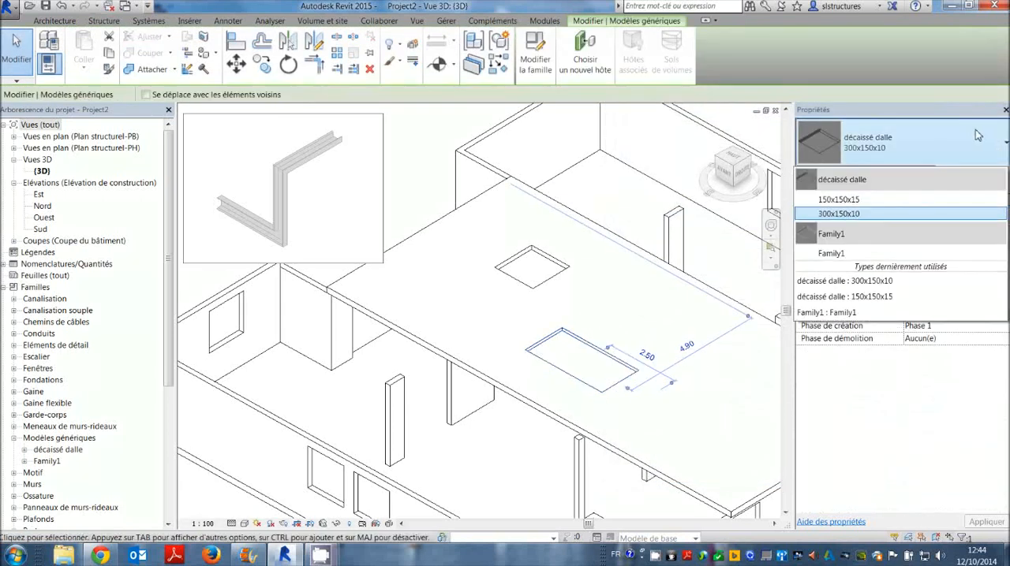
pyautogui.click(855, 201)
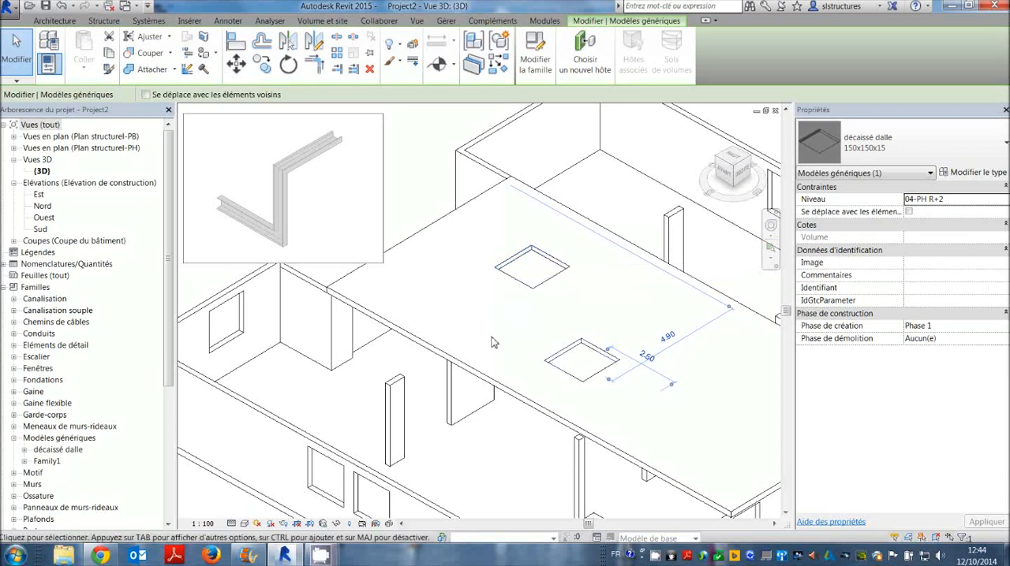
# Open the décaissé dalle family for editing from the recess nearest the slab's rear corner.
pyautogui.click(552, 279)
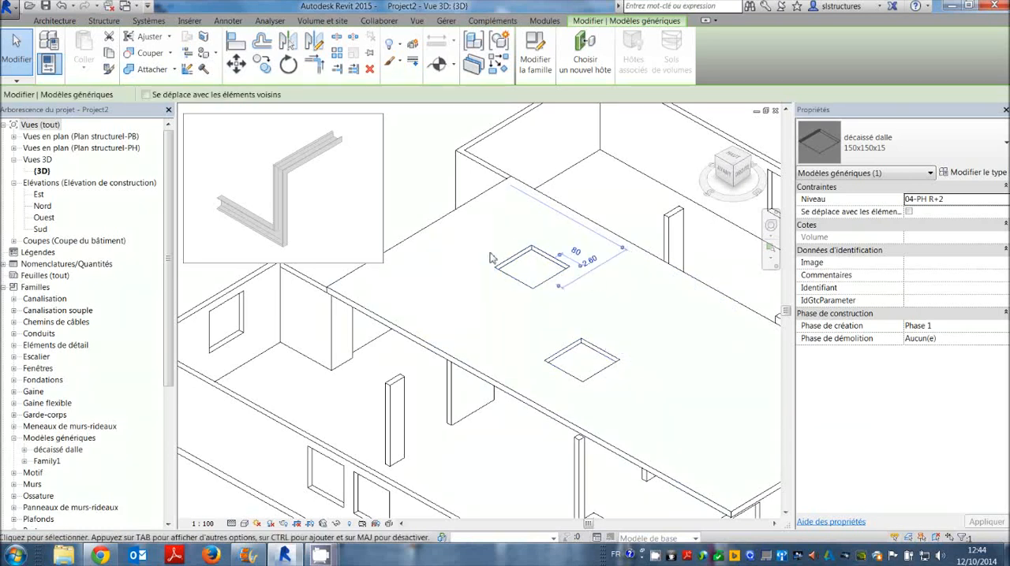
pyautogui.click(535, 64)
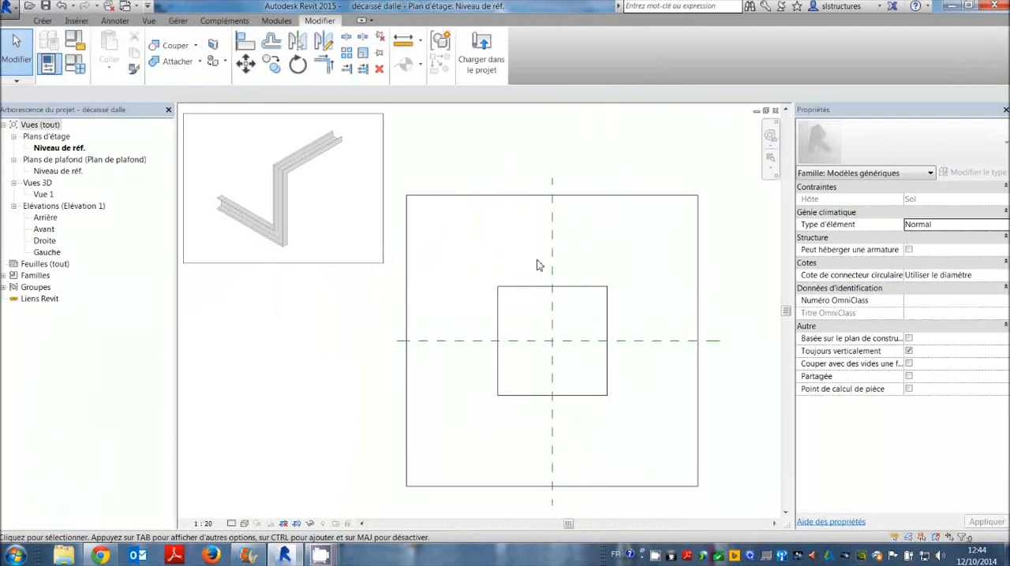
pyautogui.moveTo(536, 266); pyautogui.dragTo(541, 239, button='middle')
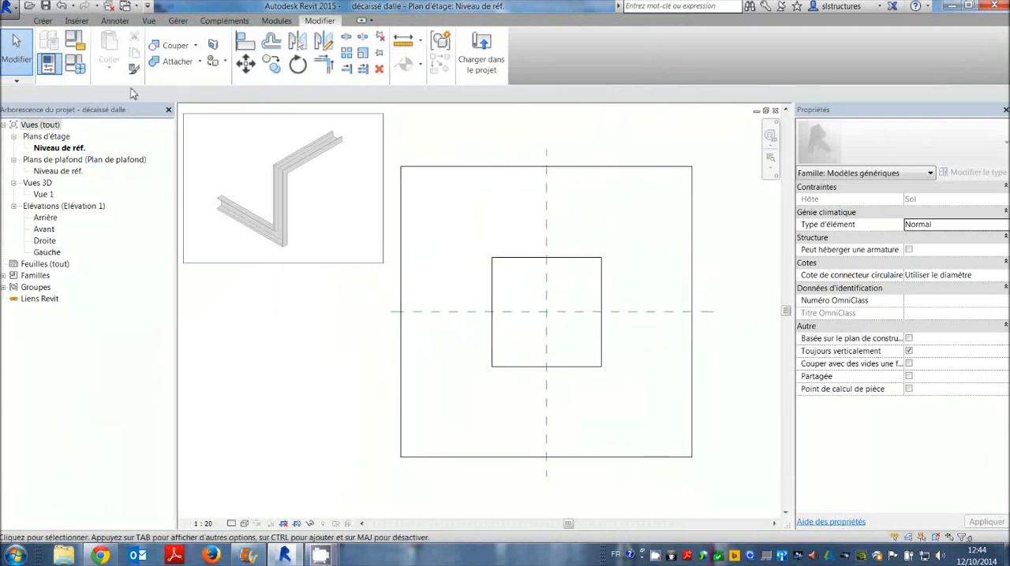
# Change the épaisseur family parameter from a type parameter to an instance (Occurrence) parameter.
pyautogui.click(77, 64)
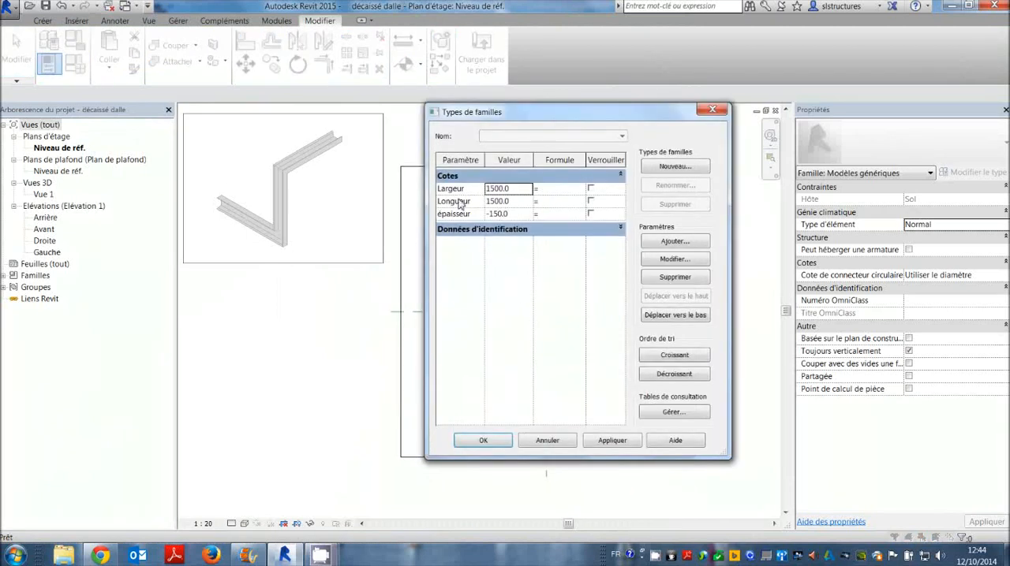
pyautogui.click(453, 214)
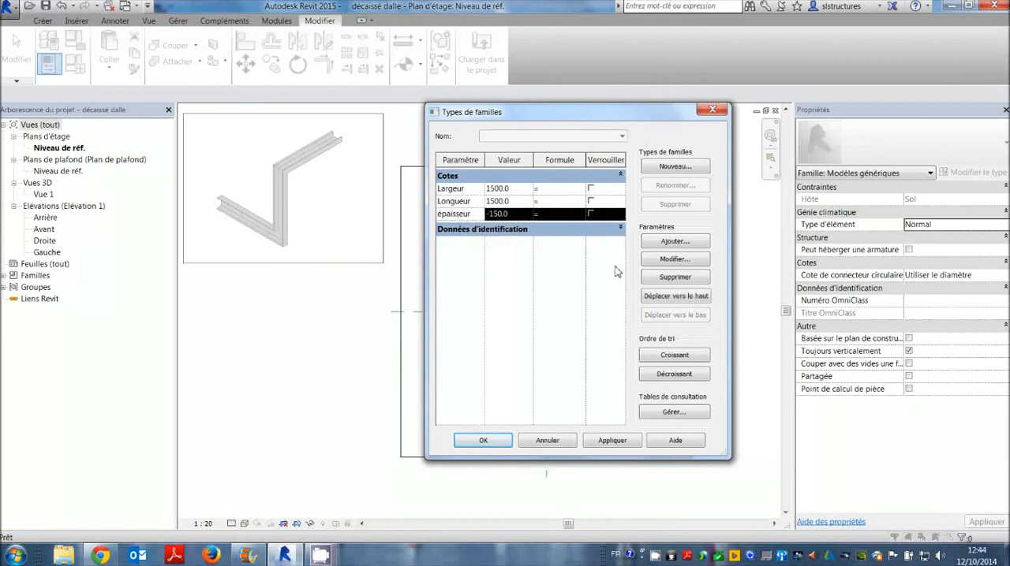
pyautogui.click(673, 258)
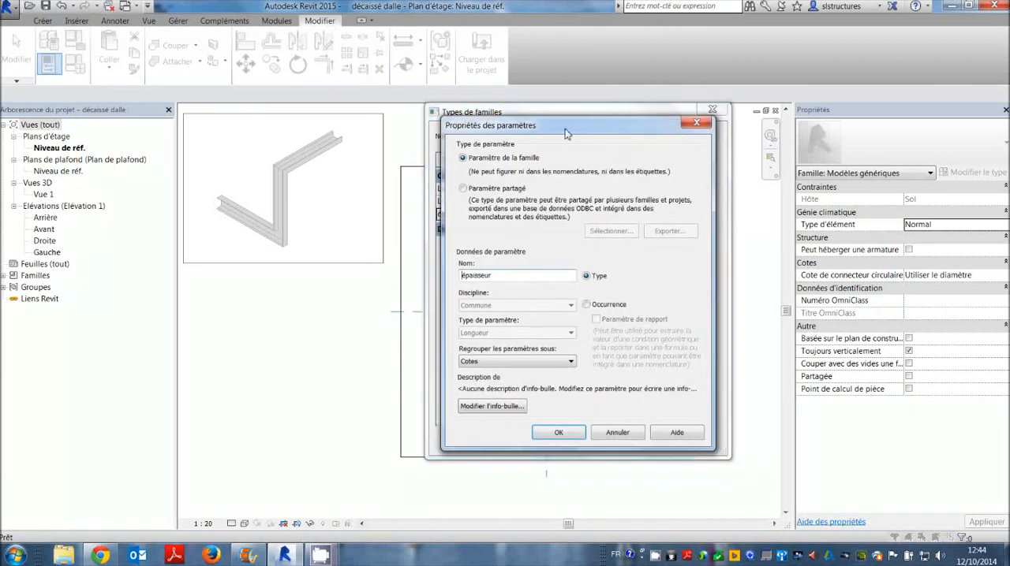
pyautogui.moveTo(564, 135); pyautogui.dragTo(621, 108)
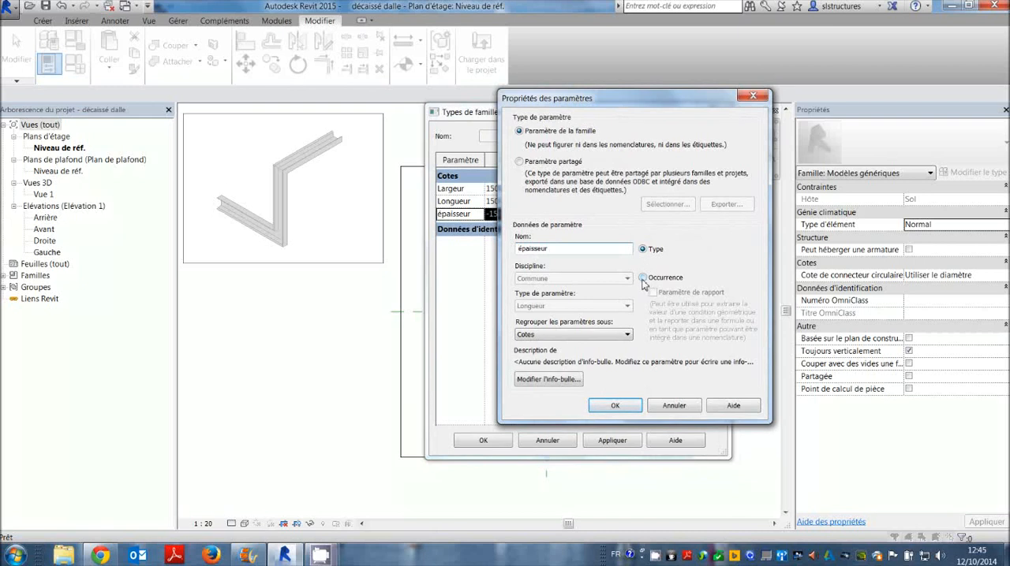
pyautogui.click(642, 279)
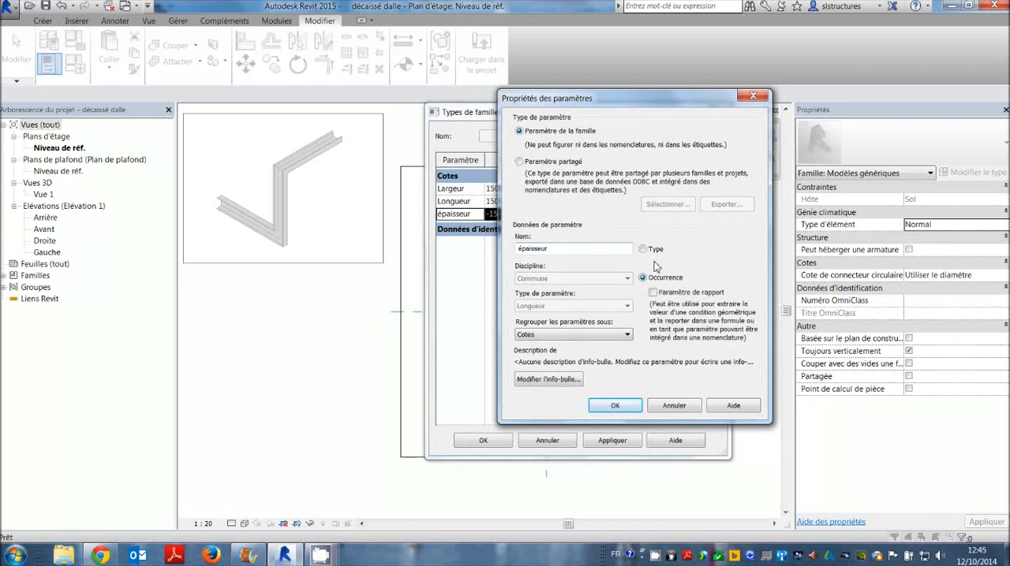
pyautogui.click(613, 406)
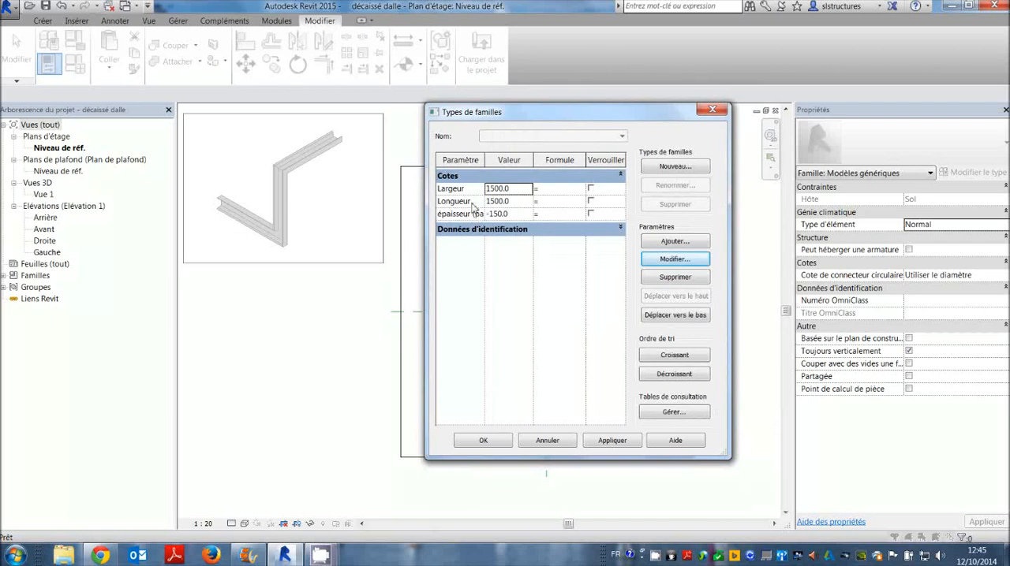
pyautogui.click(496, 440)
# Load the modified décaissé dalle family into Project2.rvt, replacing the existing version but not its parameter values.
pyautogui.click(481, 59)
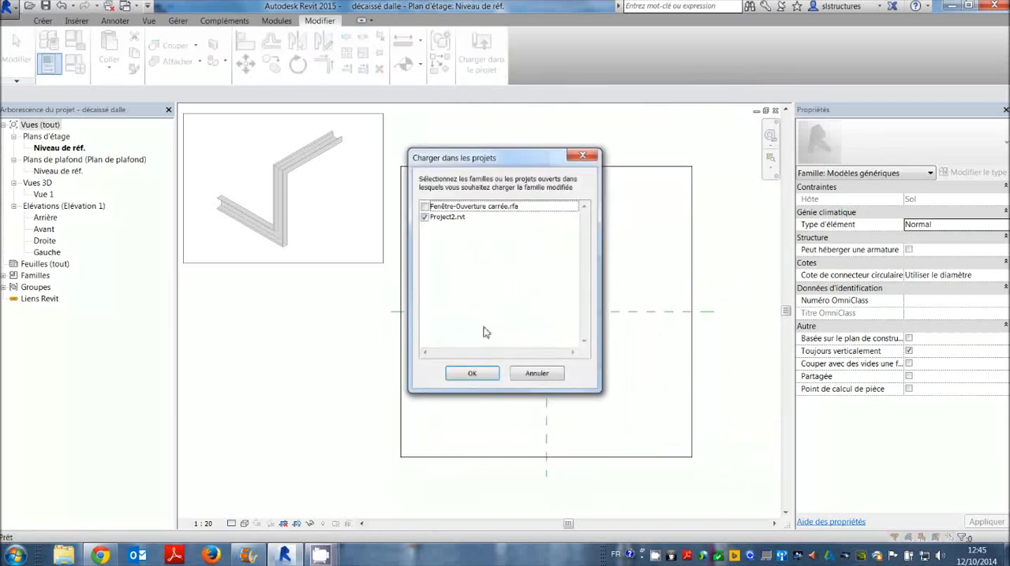
pyautogui.click(482, 372)
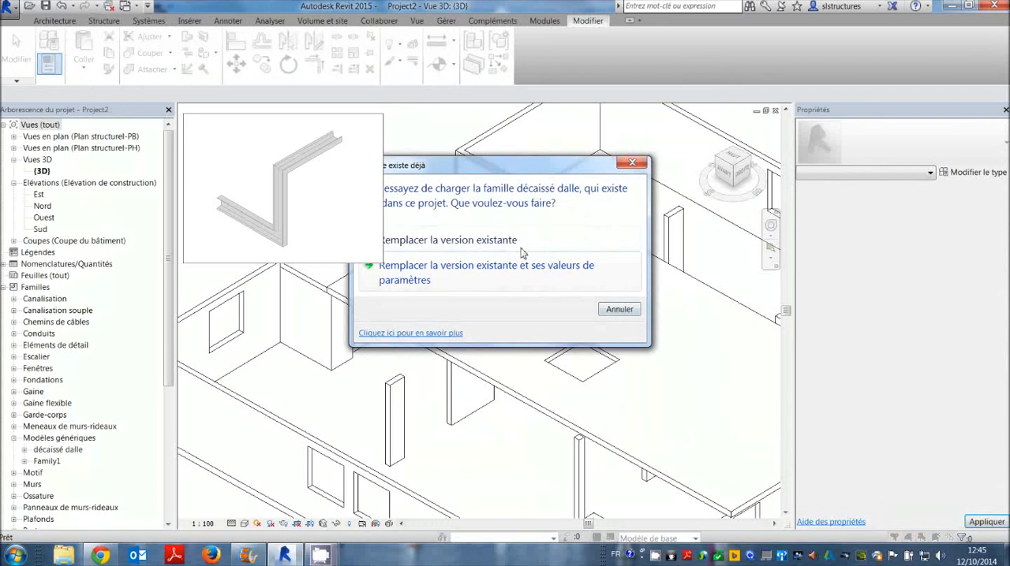
pyautogui.click(521, 241)
# Examine the type and instance properties of the two slab recesses to compare their dimension parameters, and clear the selection.
pyautogui.click(558, 279)
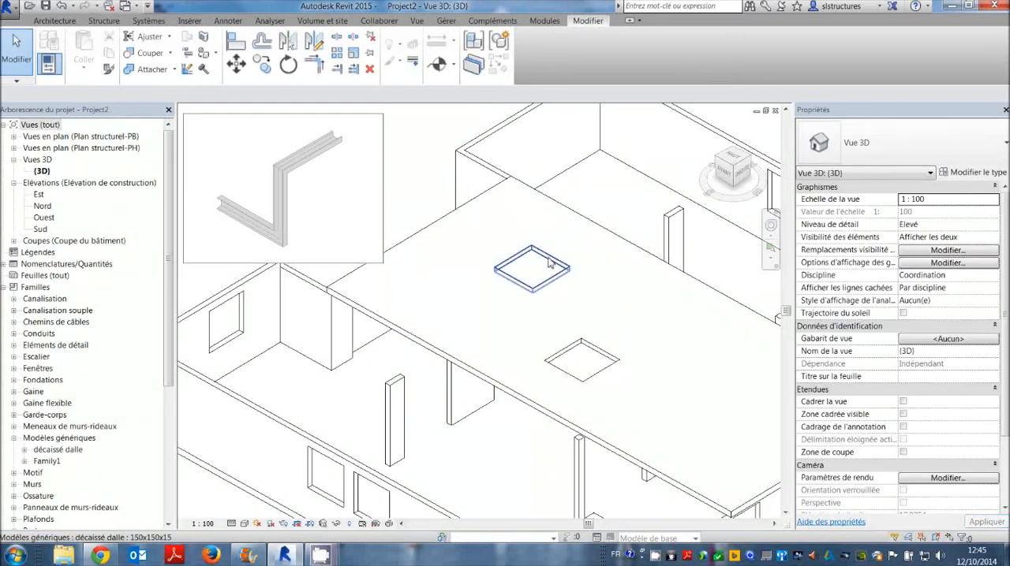
pyautogui.click(967, 173)
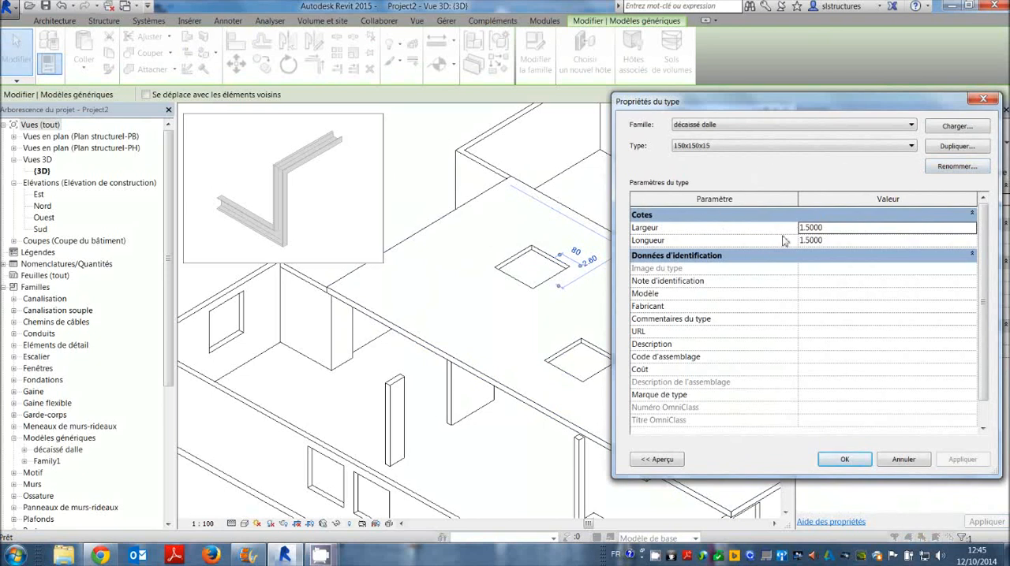
pyautogui.click(903, 459)
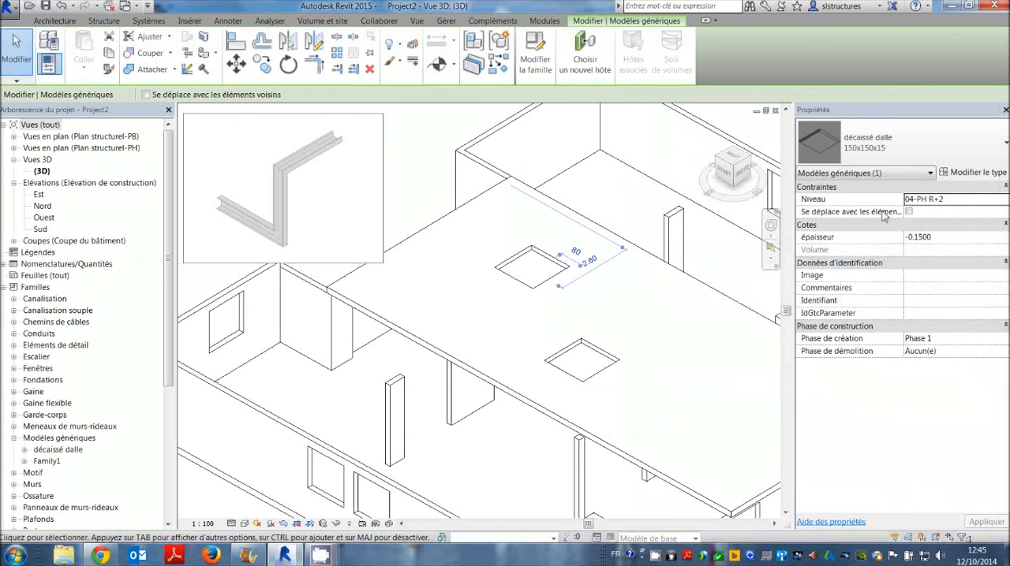
pyautogui.click(600, 349)
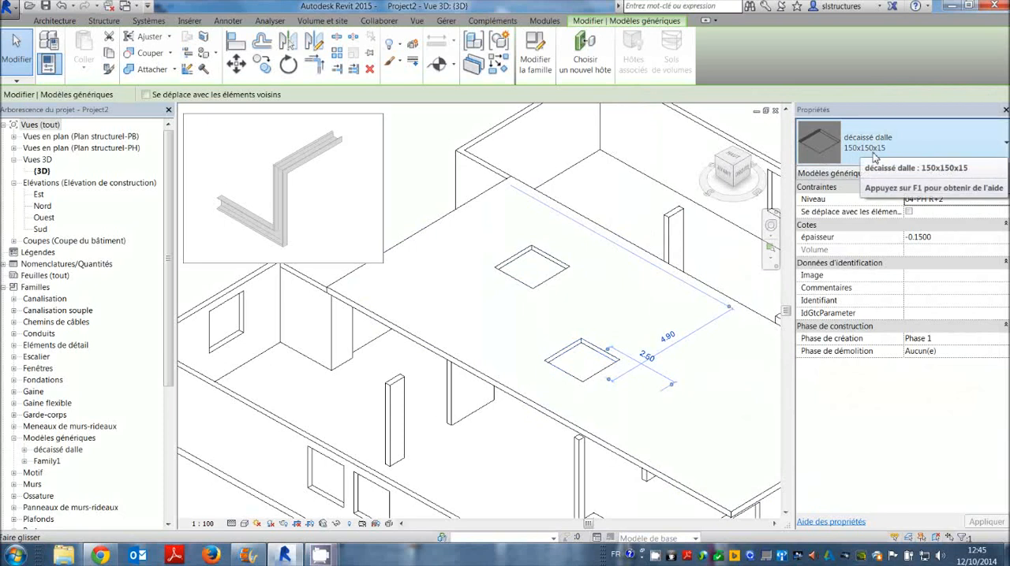
pyautogui.click(549, 261)
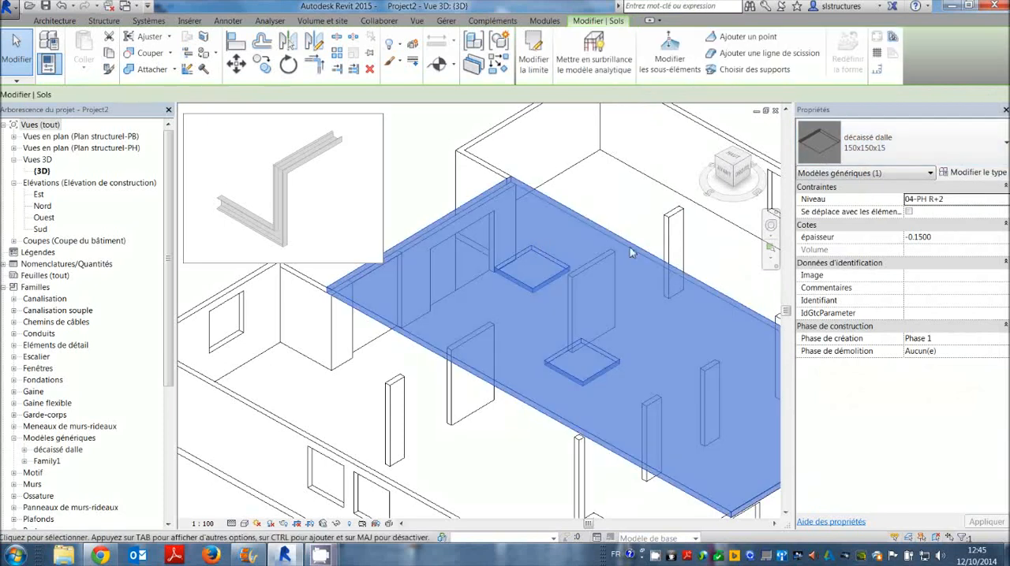
pyautogui.press('Escape')
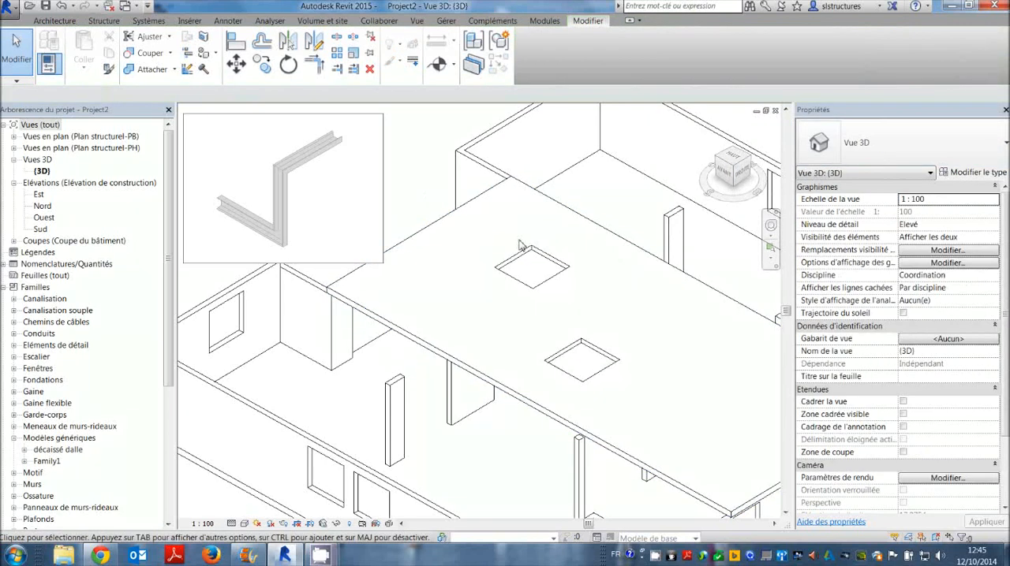
# Rename the décaissé dalle type of the recess nearest the slab's rear corner as 150x150 x variable.
pyautogui.click(541, 256)
pyautogui.click(977, 172)
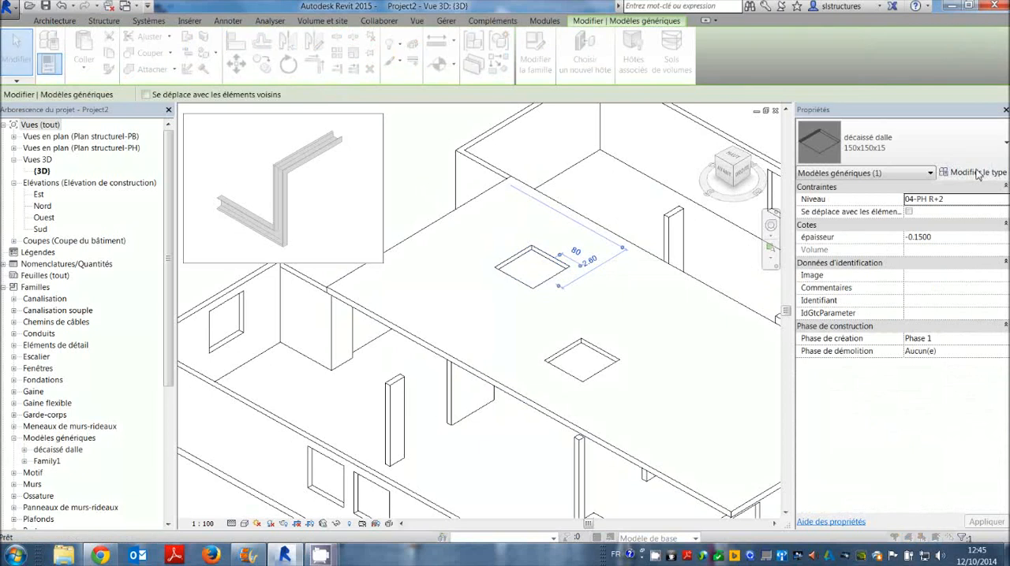
pyautogui.click(956, 166)
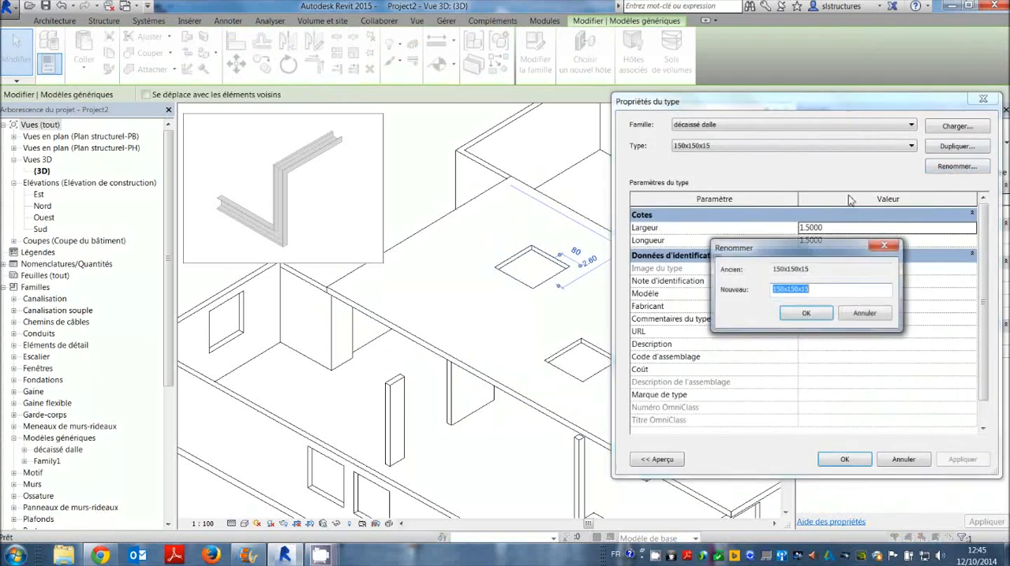
pyautogui.click(821, 290)
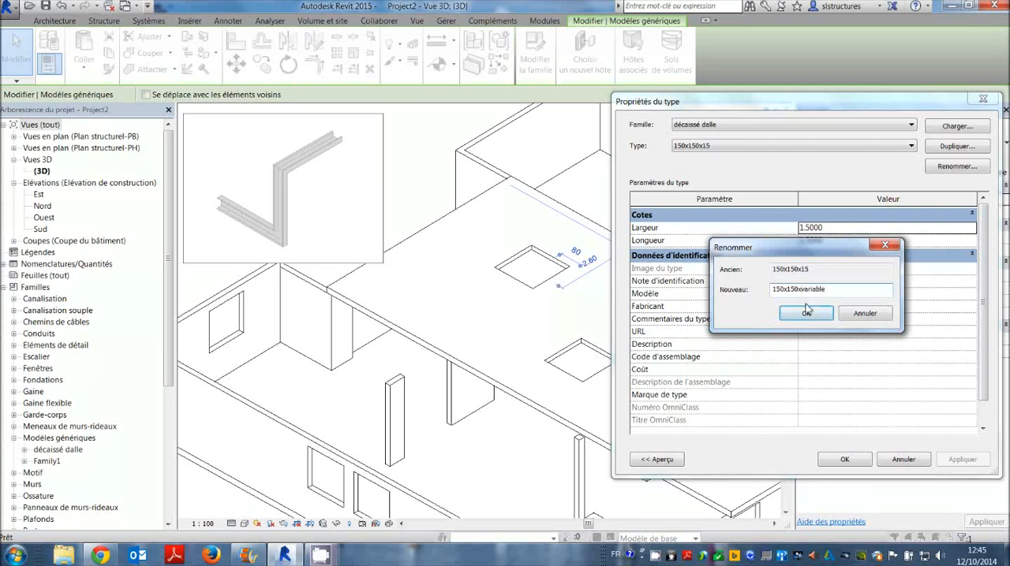
pyautogui.click(800, 293)
pyautogui.press('Right')
pyautogui.click(805, 313)
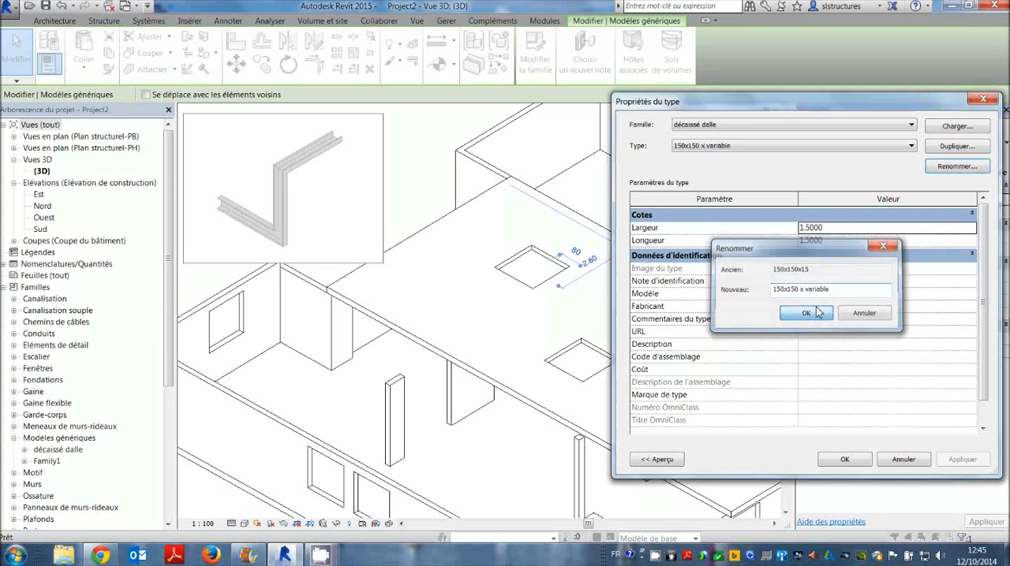
pyautogui.click(840, 457)
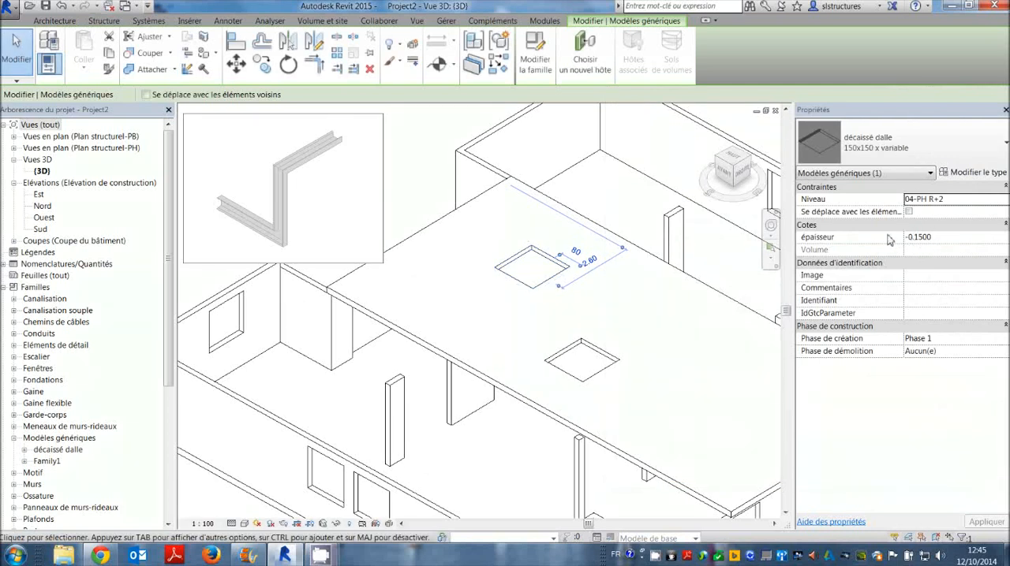
# Set the épaisseur of the recess nearest the slab's rear corner to -0.1000.
pyautogui.moveTo(932, 236); pyautogui.dragTo(895, 236)
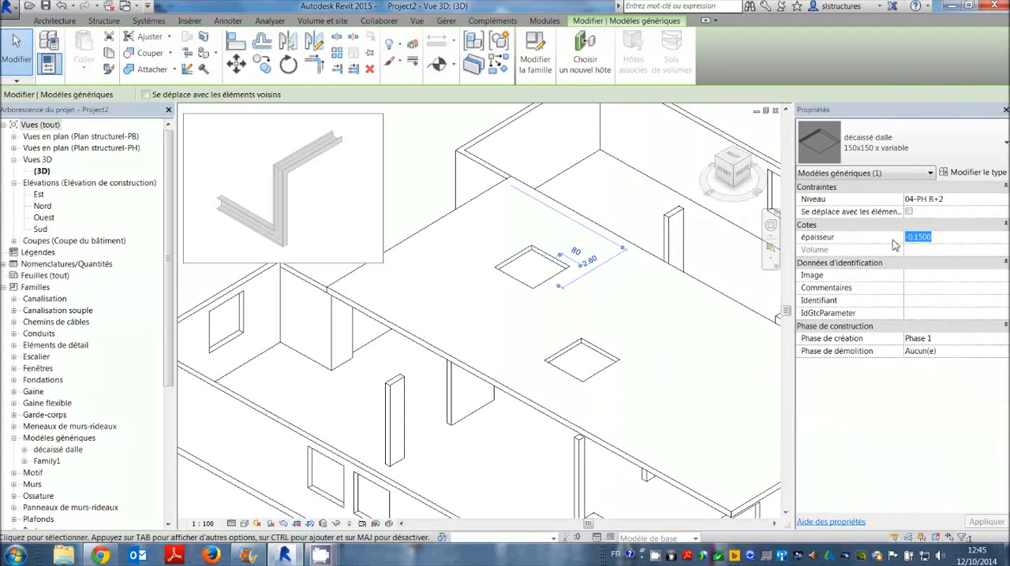
pyautogui.write('-0.')
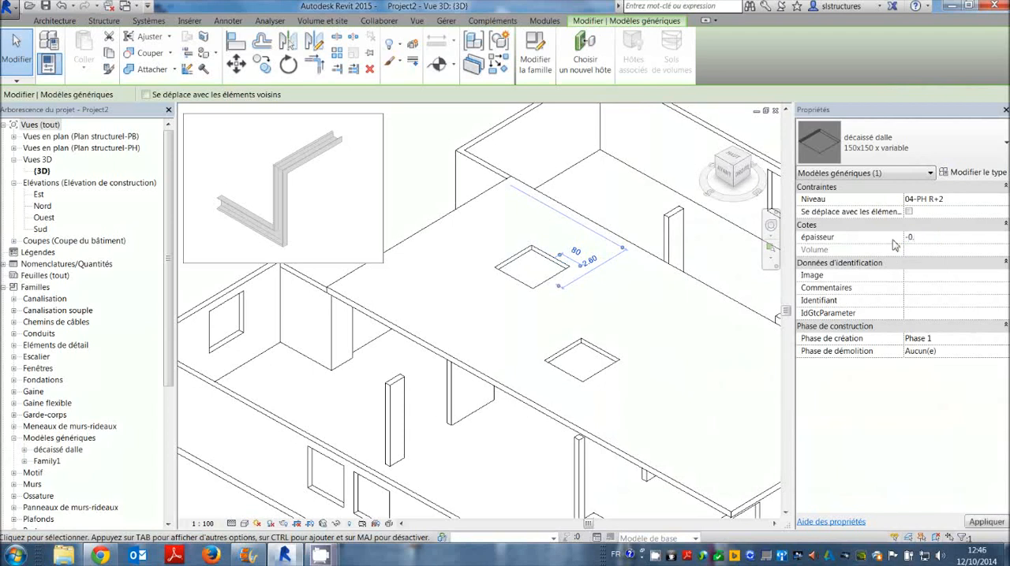
pyautogui.press('Return')
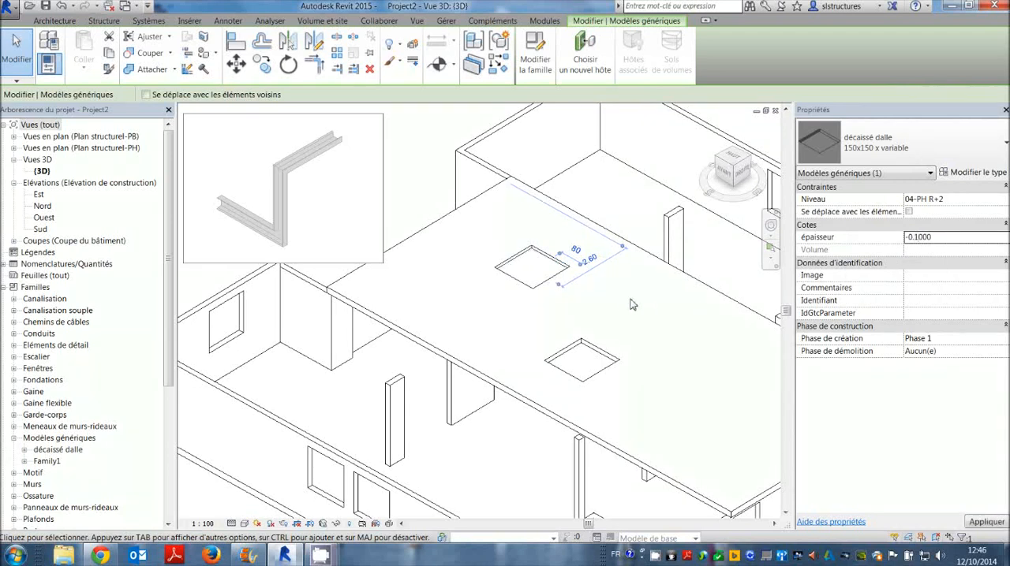
# Set the front slab recess's épaisseur to -0.0200, and reselect the recess nearest the slab's rear corner.
pyautogui.click(590, 353)
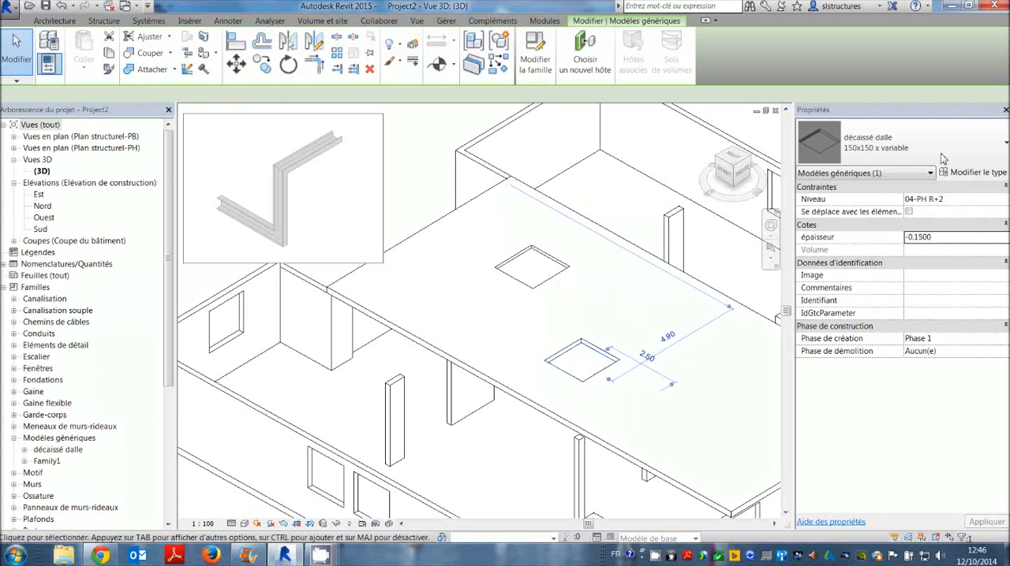
pyautogui.moveTo(926, 240); pyautogui.dragTo(921, 241)
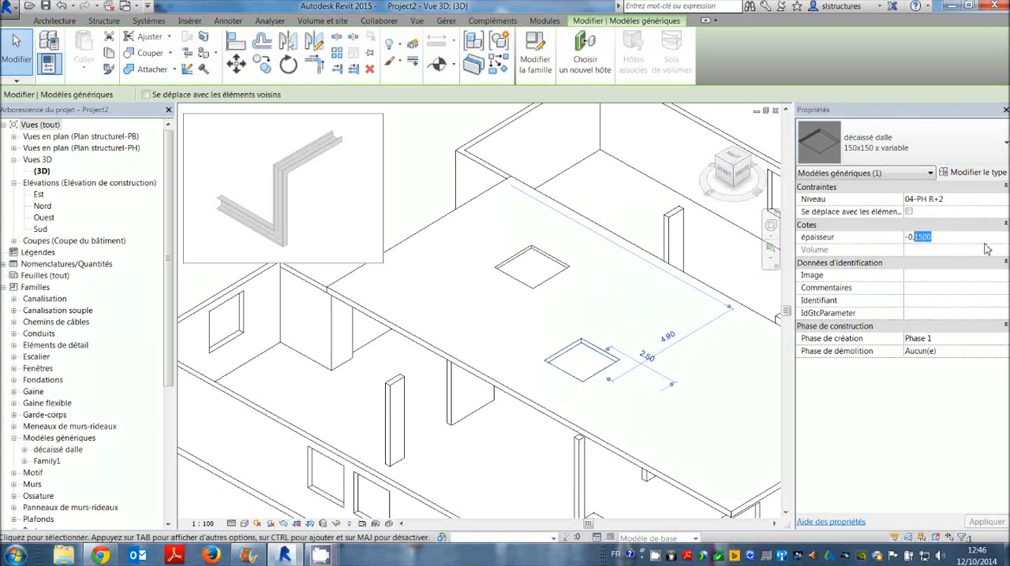
pyautogui.write('02')
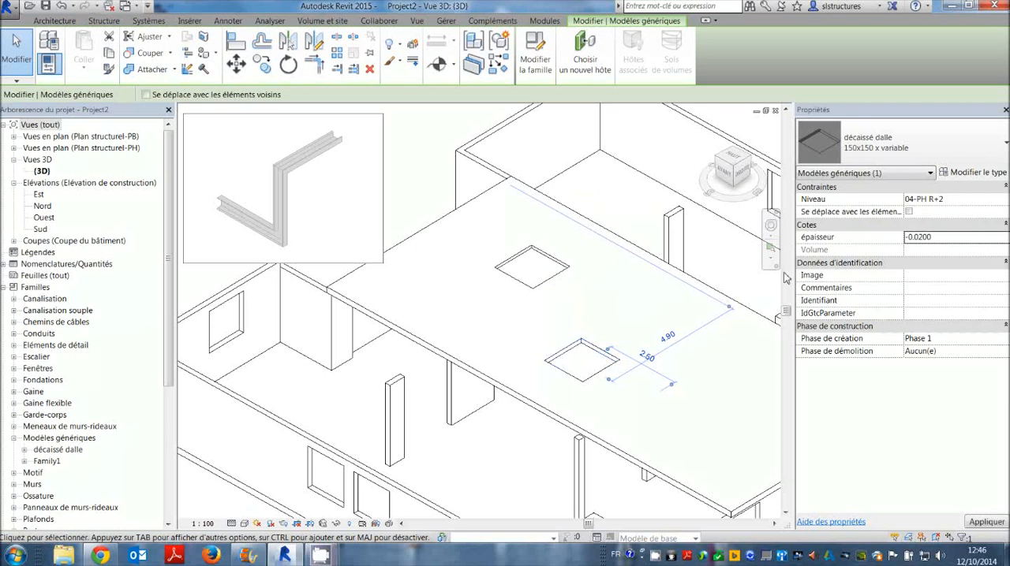
pyautogui.click(622, 288)
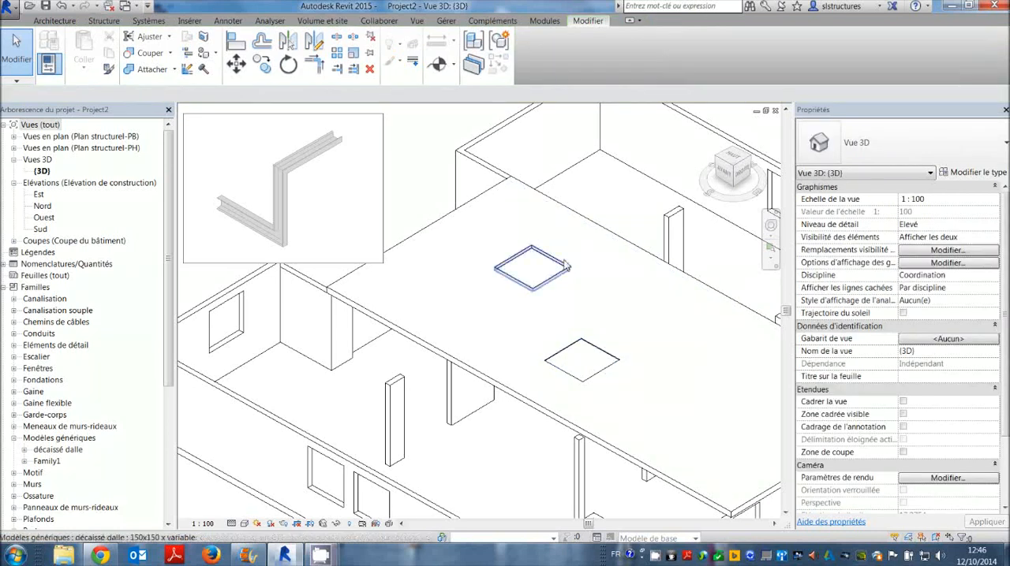
pyautogui.click(513, 270)
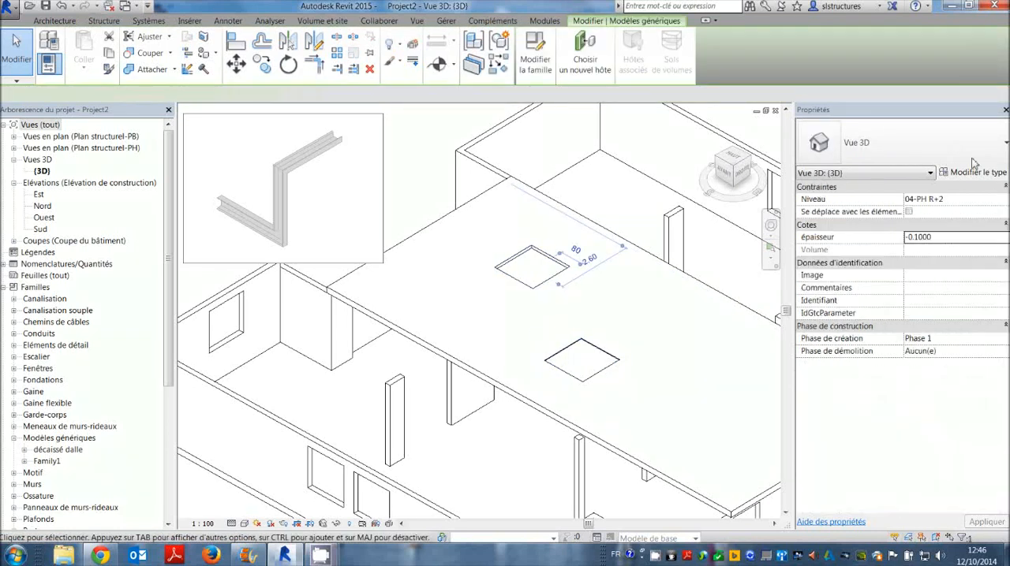